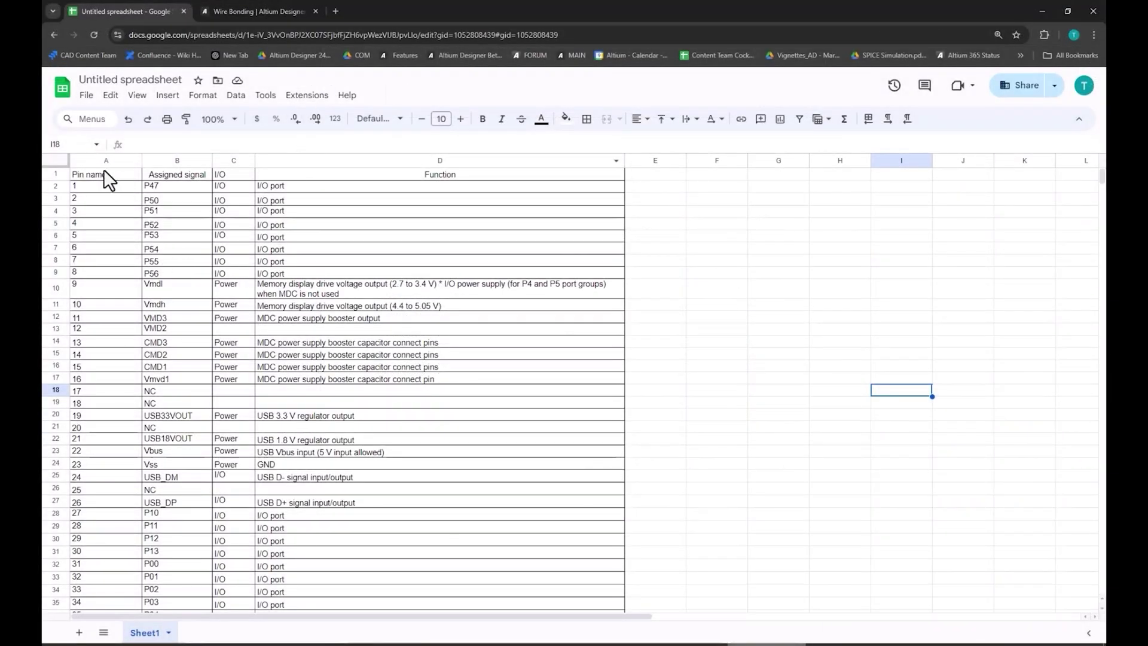
Place the generated 84-pin dual in-line symbol as a new symbol in the library
click(104, 186)
scroll(473, 515, down, 4)
scroll(468, 516, down, 5)
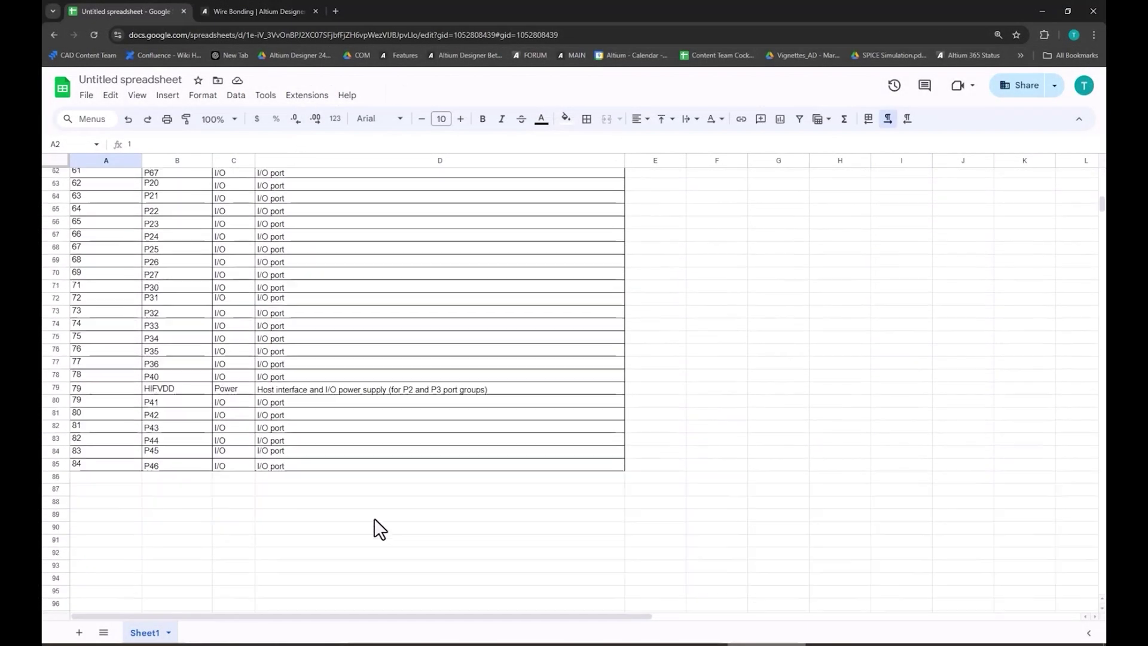
scroll(374, 518, up, 2)
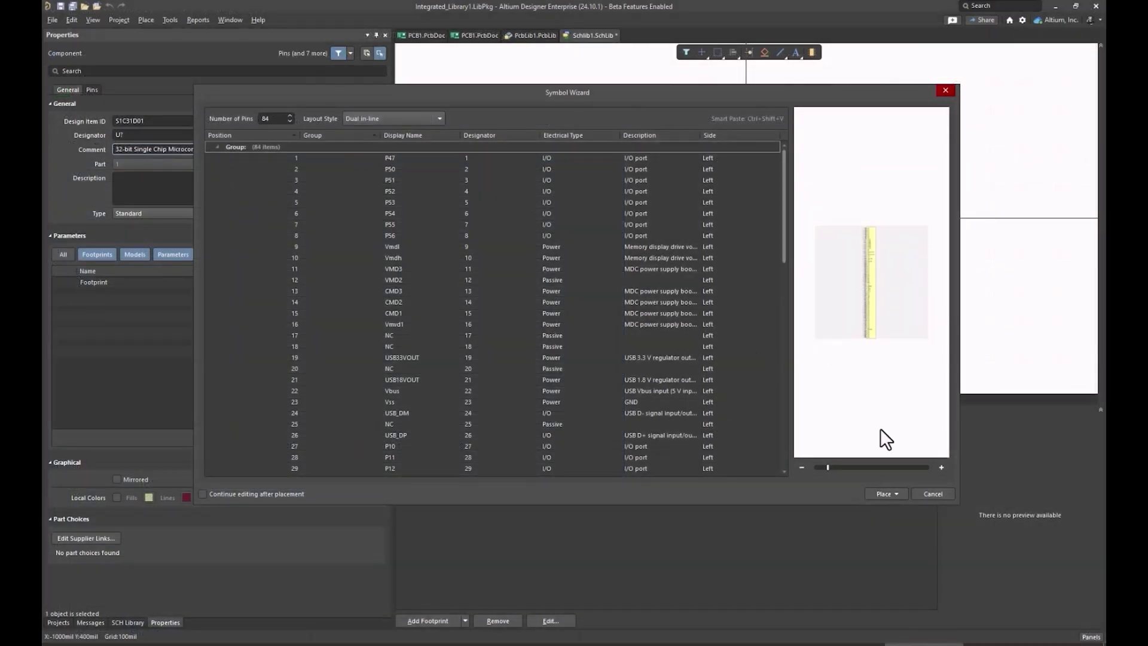
click(881, 494)
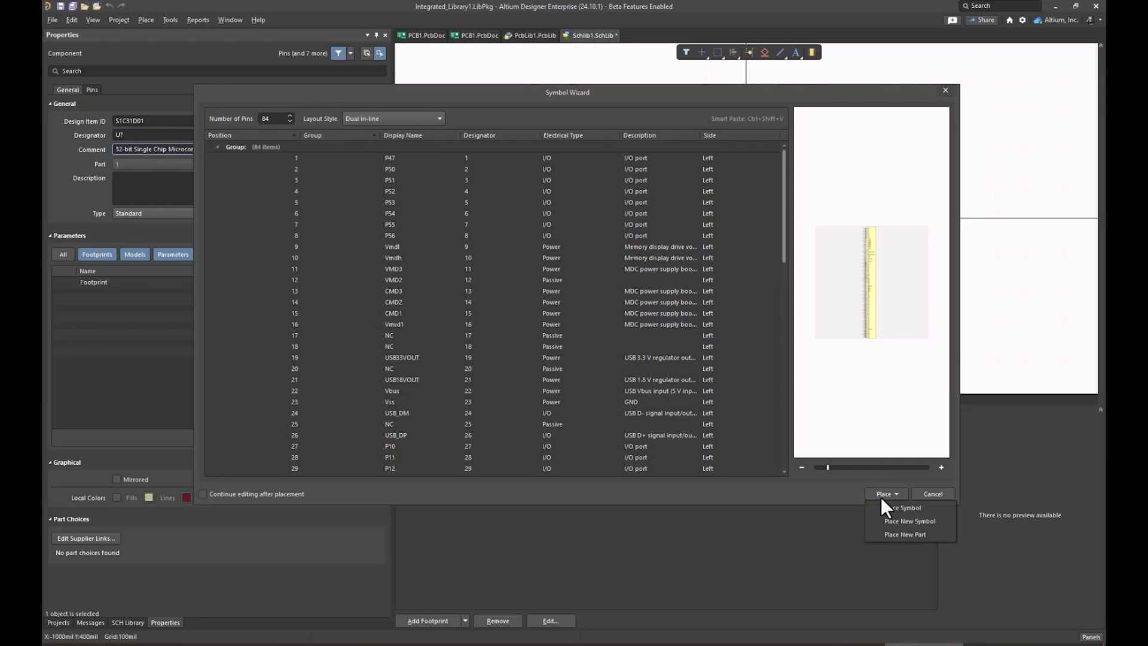
click(881, 499)
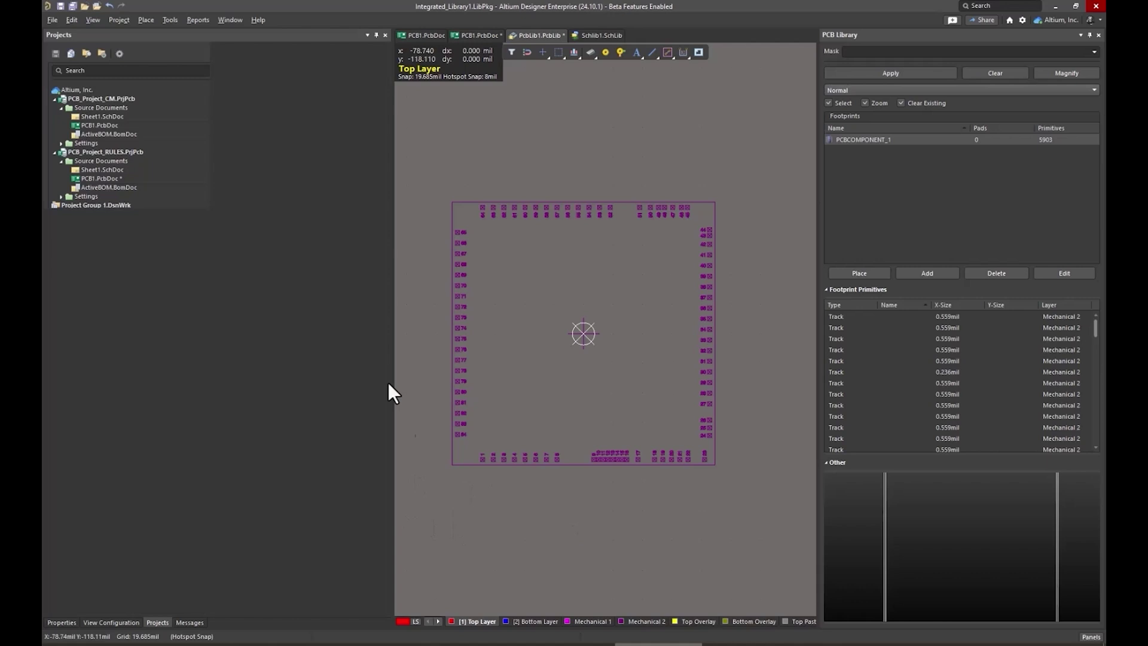
Add a component layer pair with layer type Die
key(l)
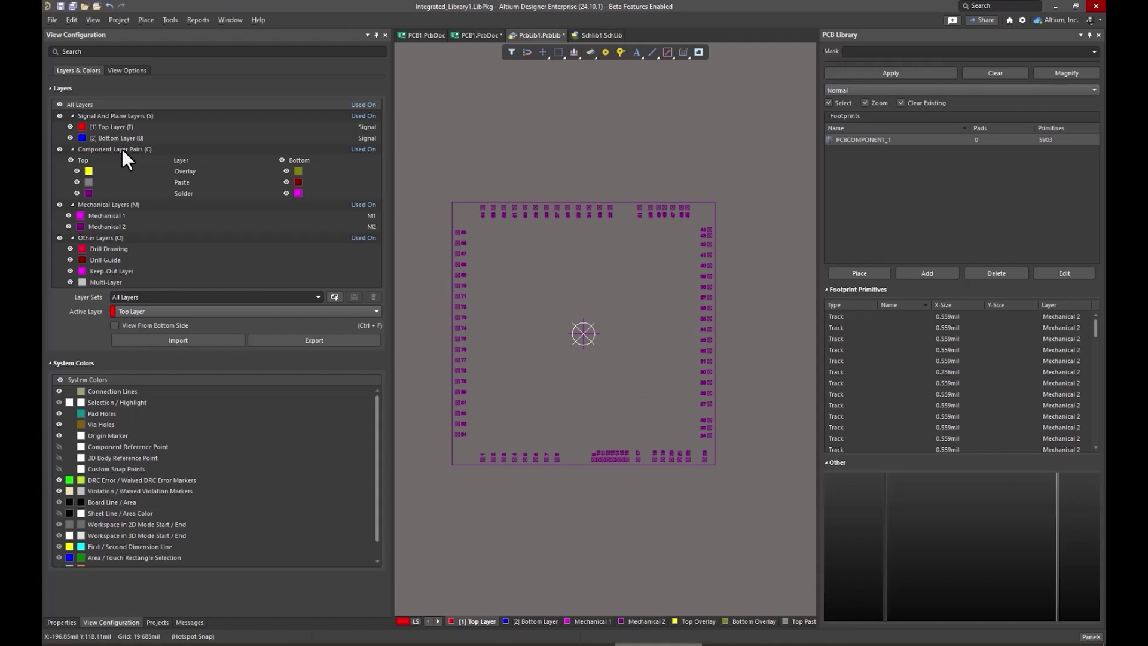
right_click(148, 170)
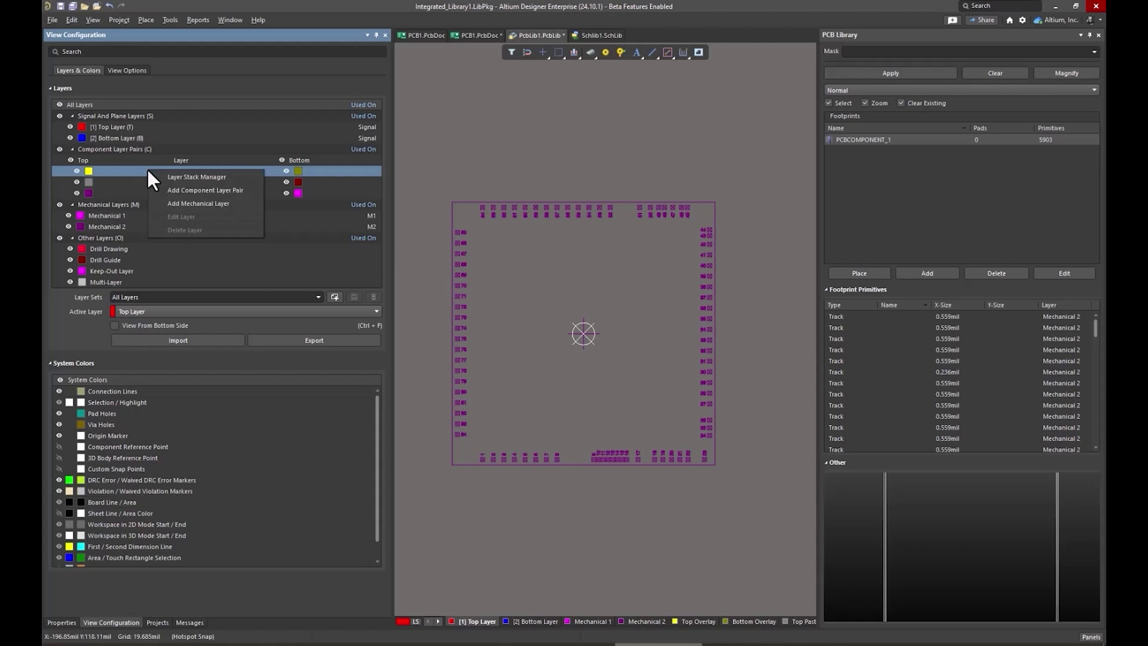
click(241, 203)
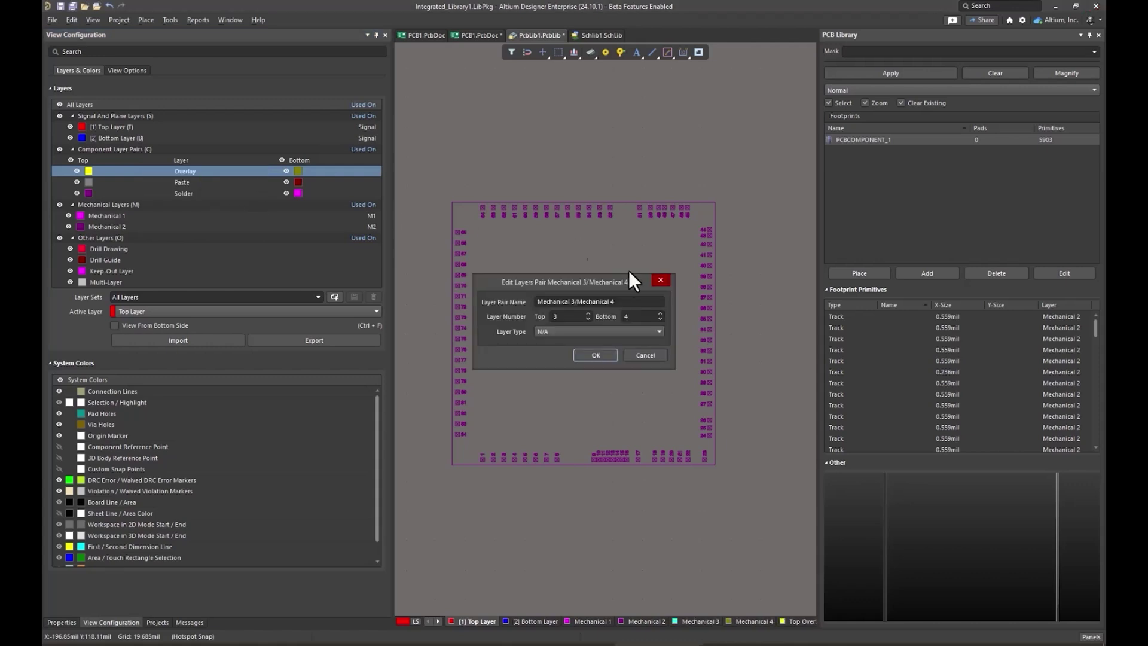
click(650, 337)
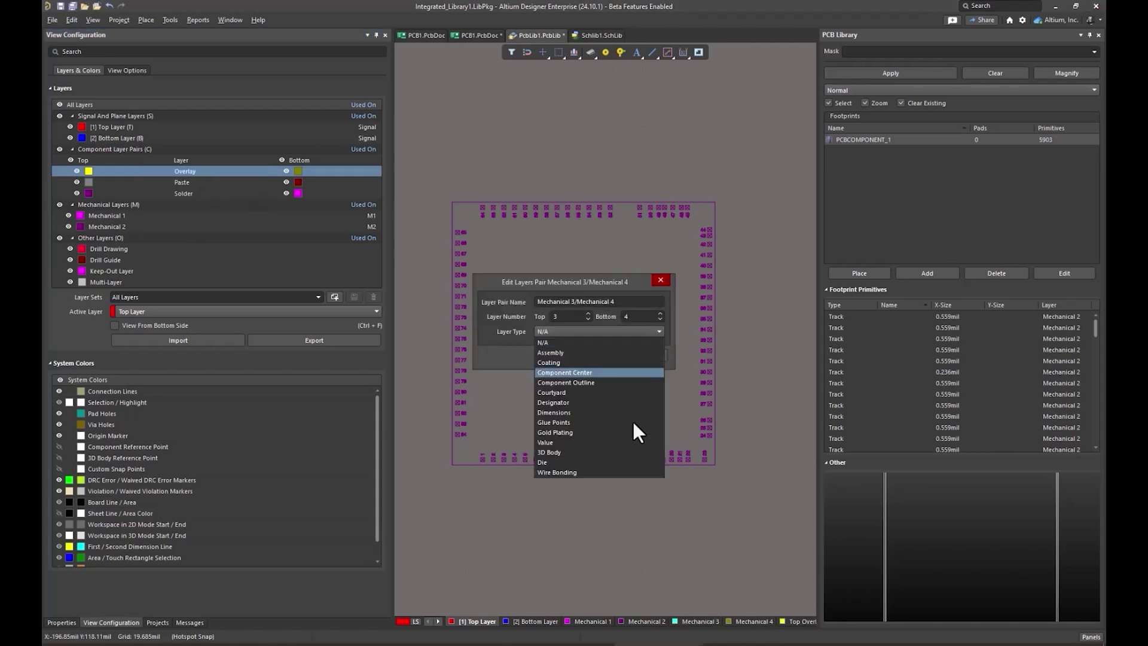
click(619, 467)
click(595, 356)
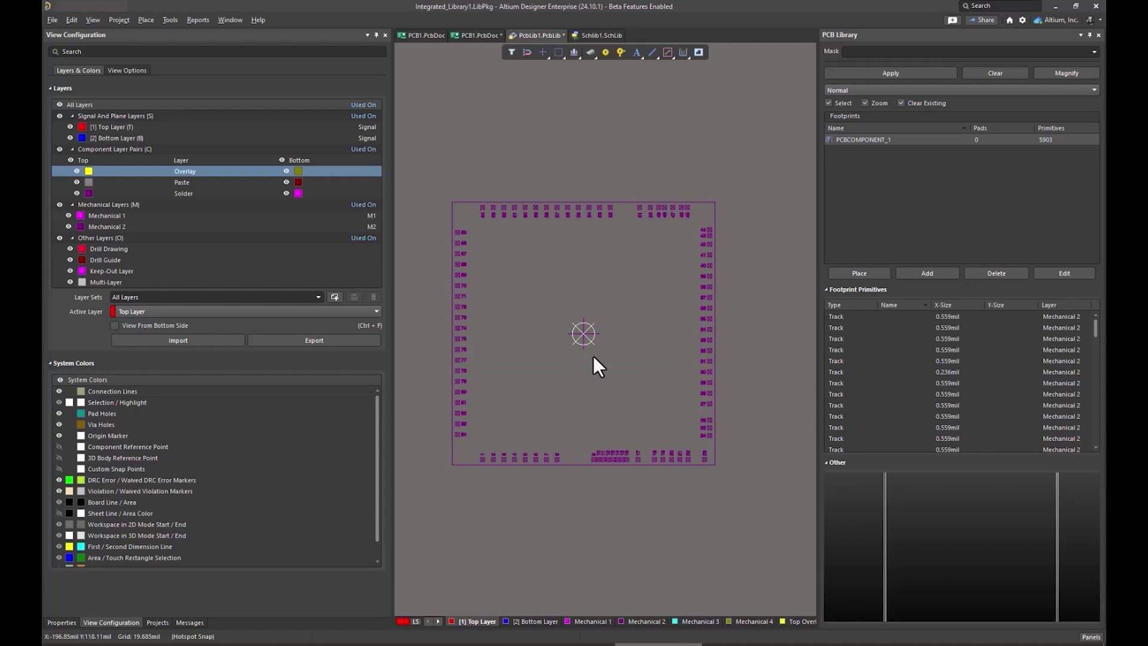
Add a second component layer pair with layer type Wire Bonding
right_click(136, 160)
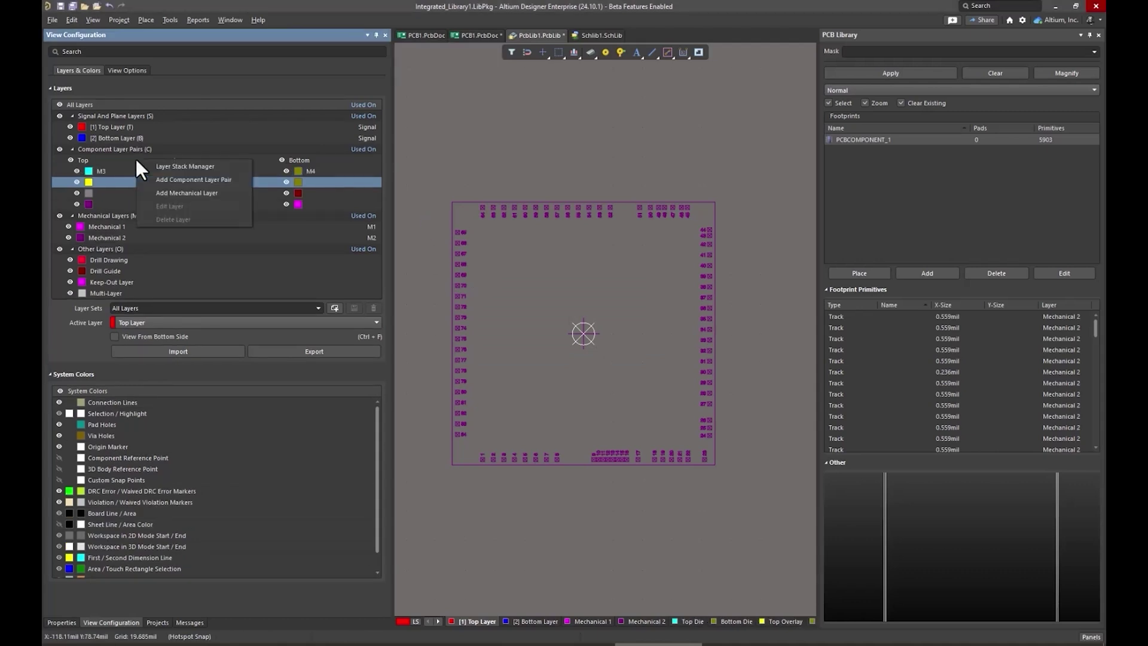
click(194, 180)
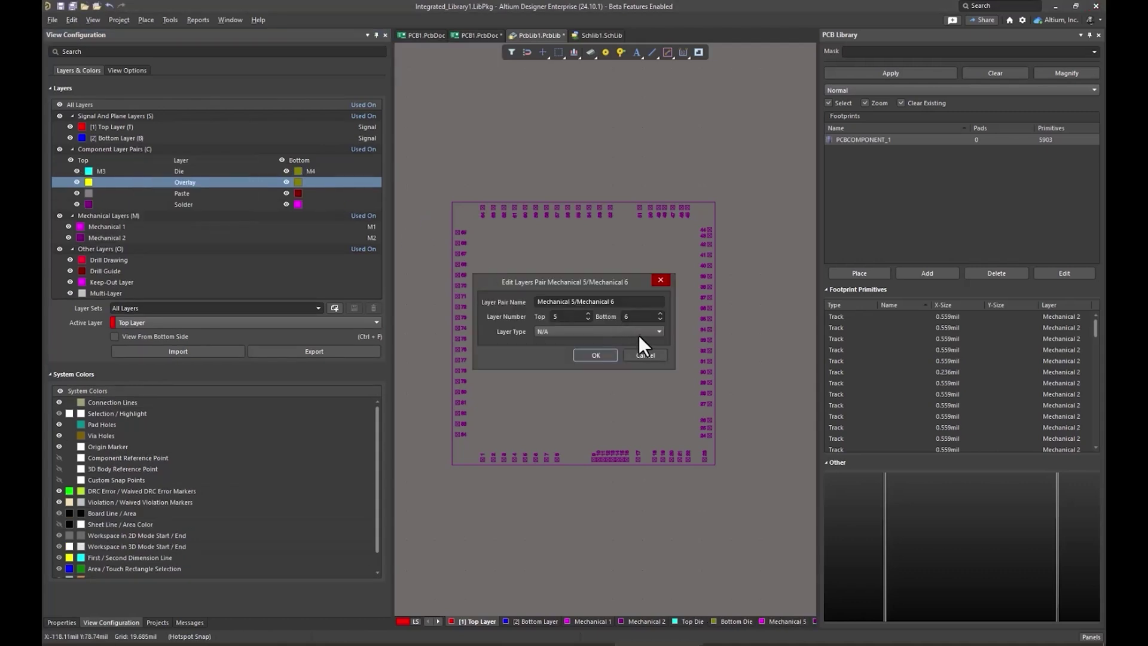
click(639, 334)
click(596, 467)
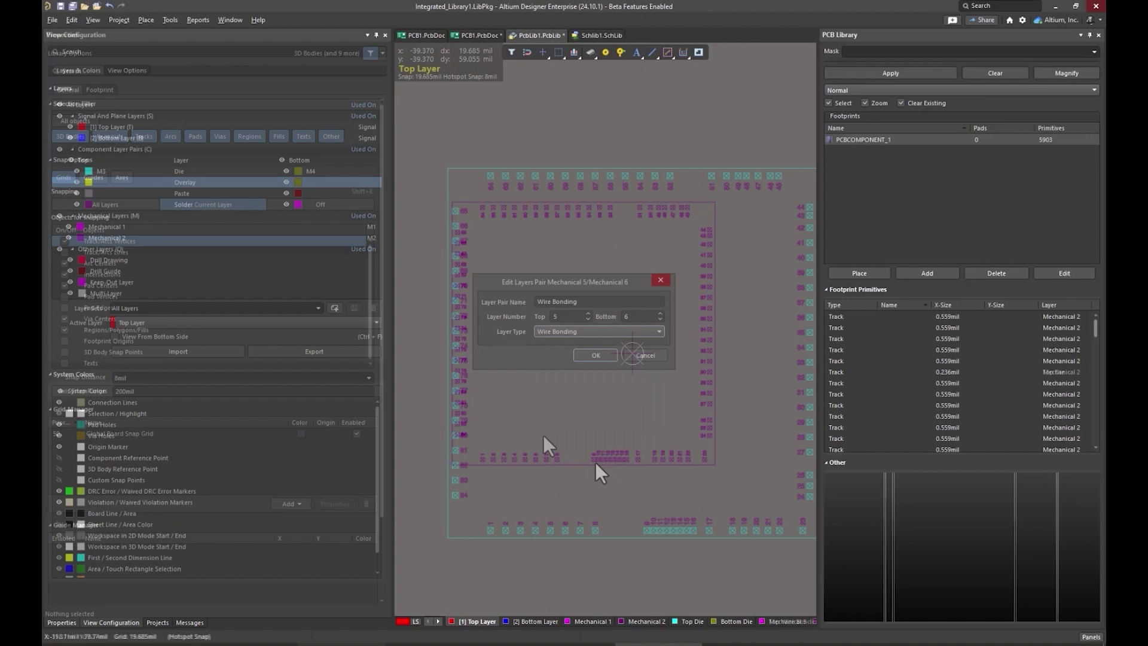
Draw a rectangular extruded 3D body over the die outline
key(p)
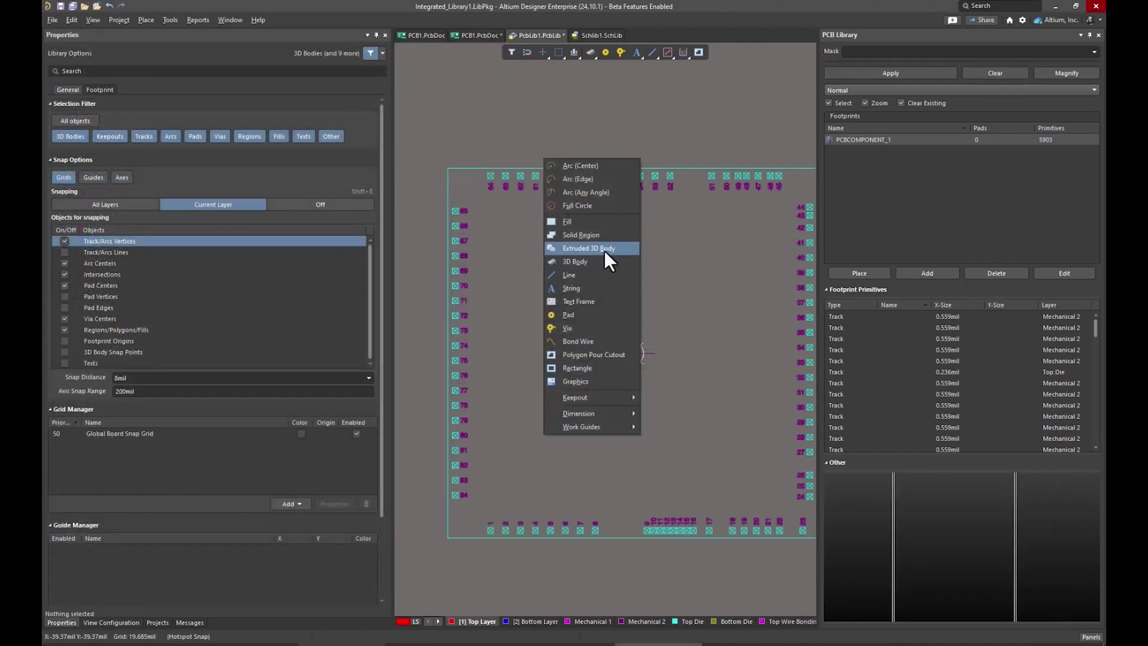
click(604, 250)
click(448, 169)
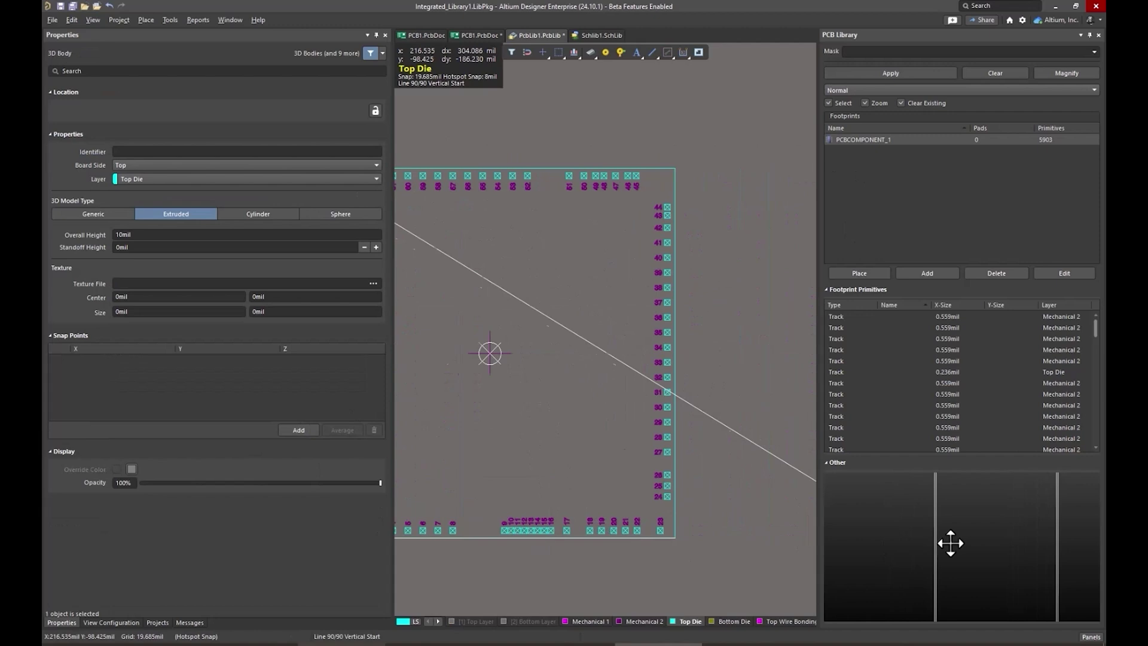
click(648, 534)
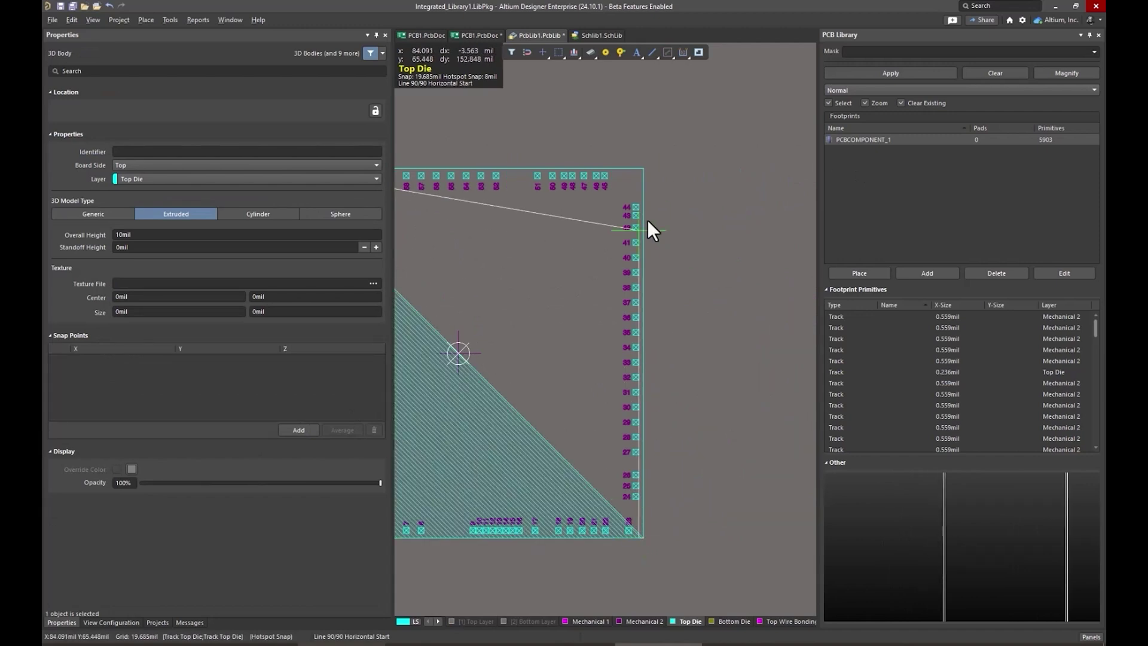
click(642, 167)
right_click(642, 169)
key(q)
Set the 3D body's overall height to about 0.3 mm
click(128, 235)
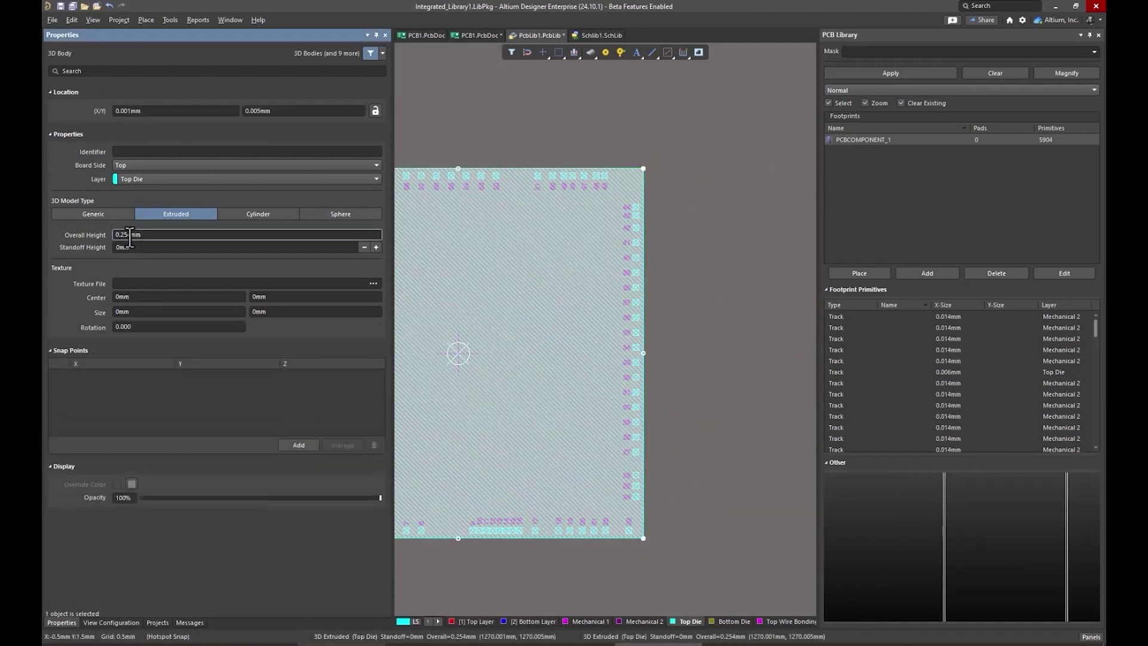
key(BackSpace)
key(BackSpace)
text(3)
key(Return)
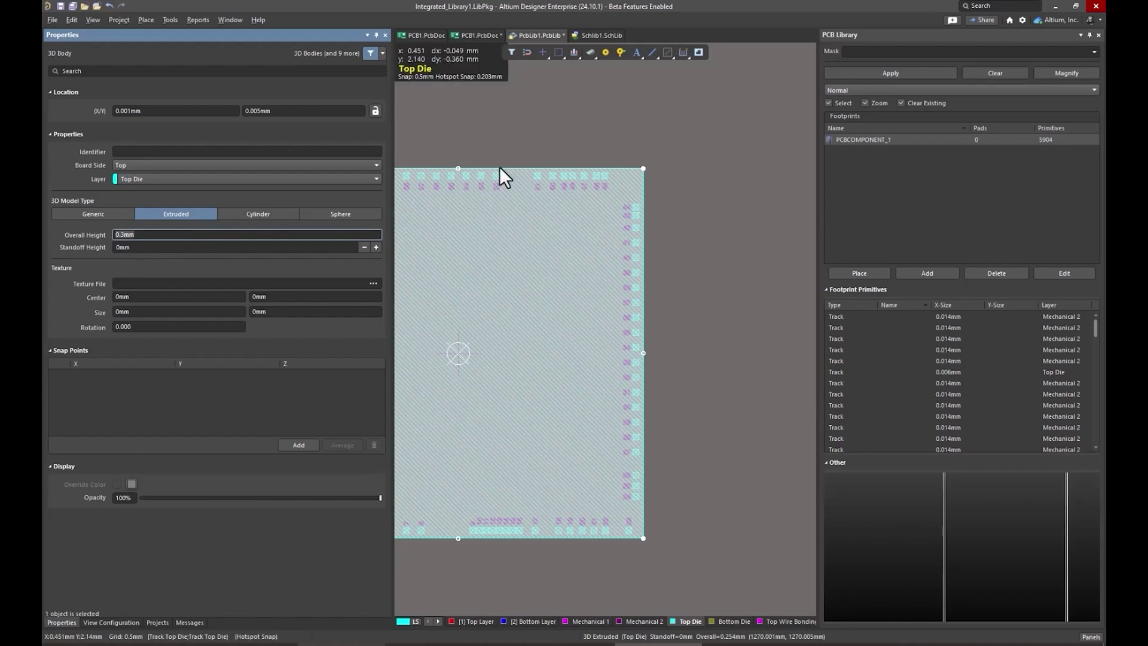
click(500, 167)
right_drag(492, 133, 584, 124)
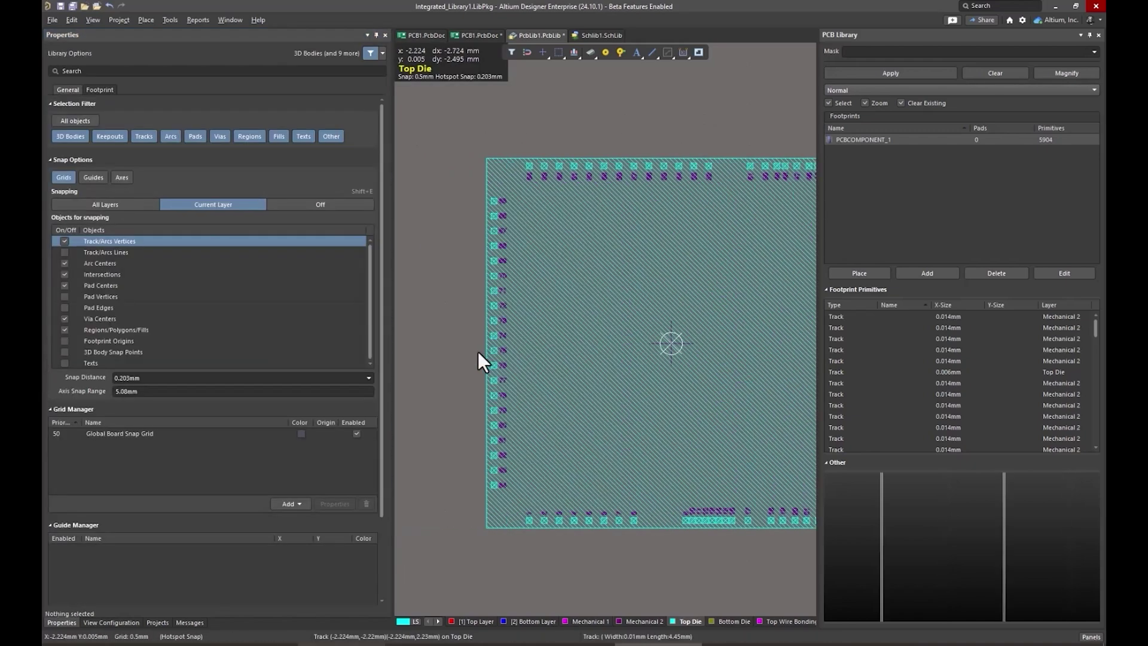
ctrl+scroll(468, 356, up, 5)
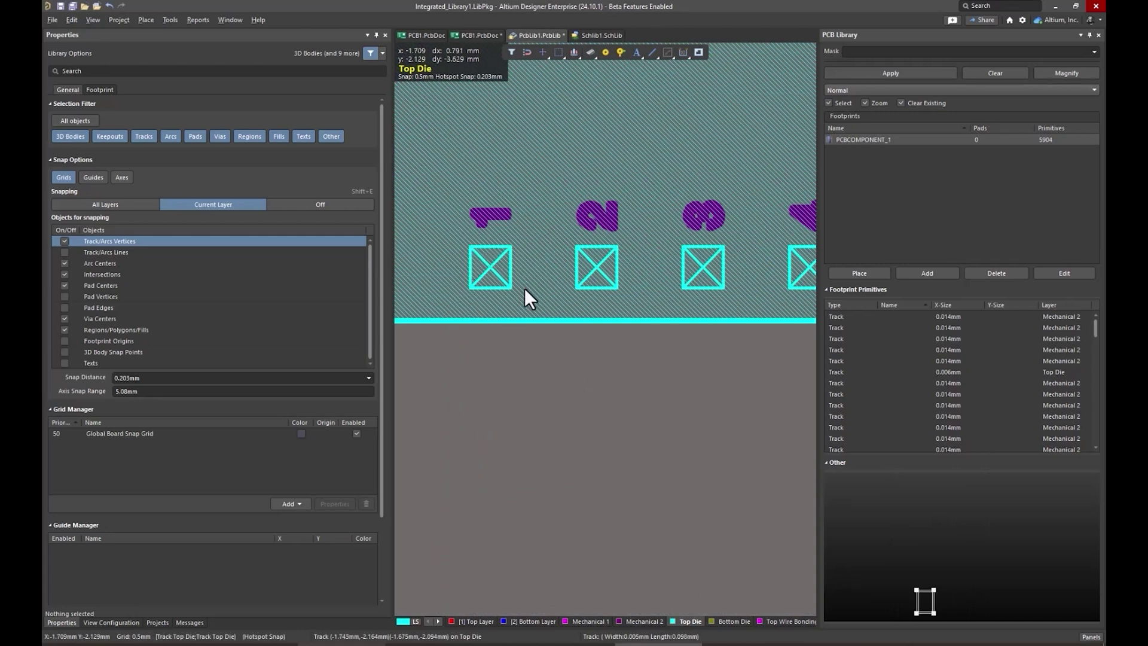
Place pads 1–4 on the first four bond-pad boxes of the die
key(p)
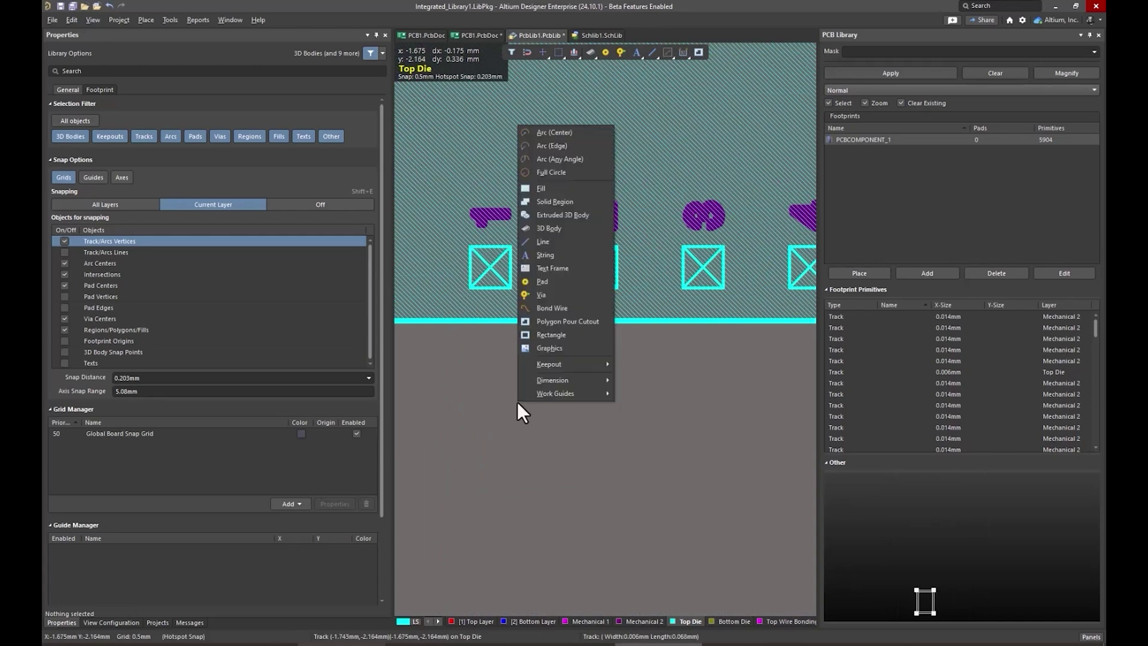
key(p)
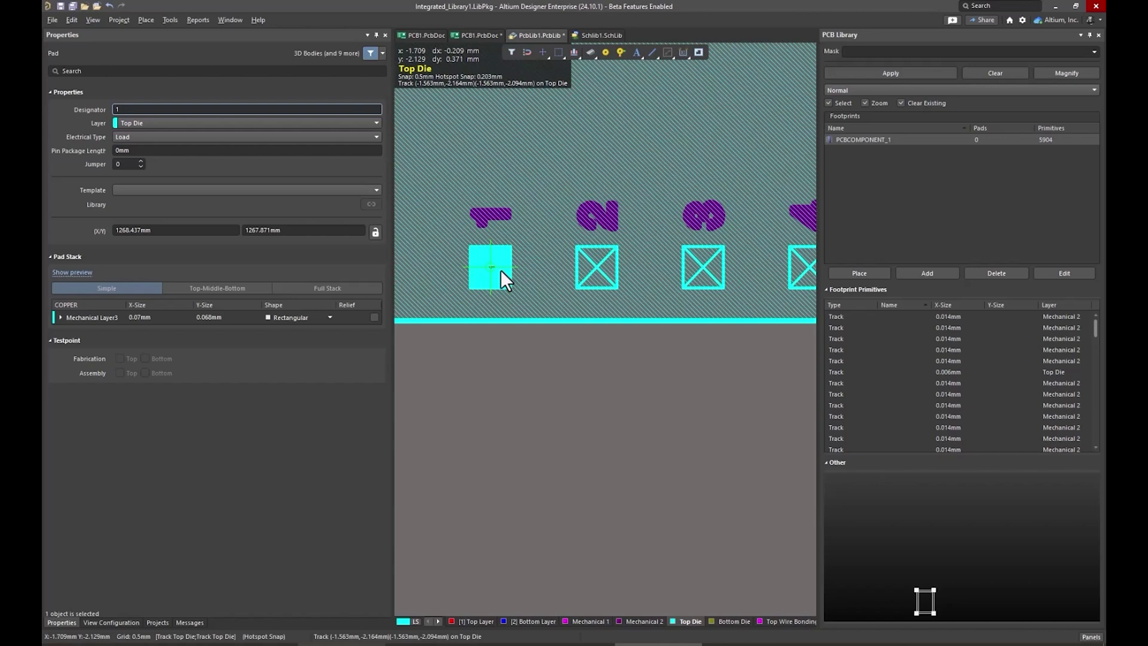
click(501, 270)
click(591, 264)
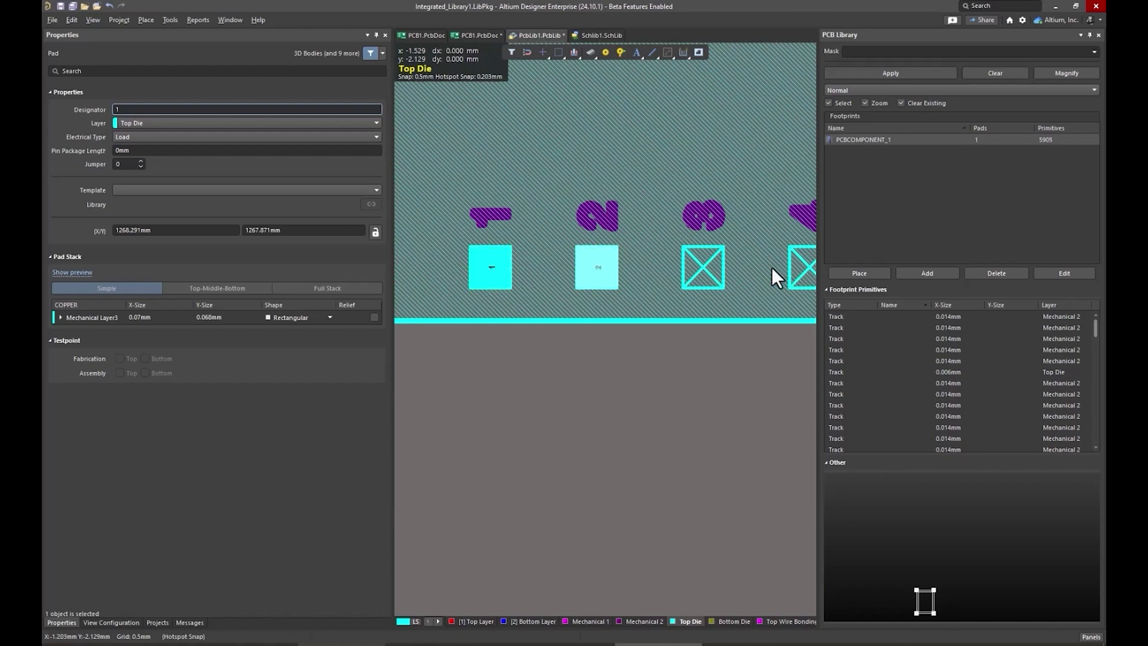
click(704, 266)
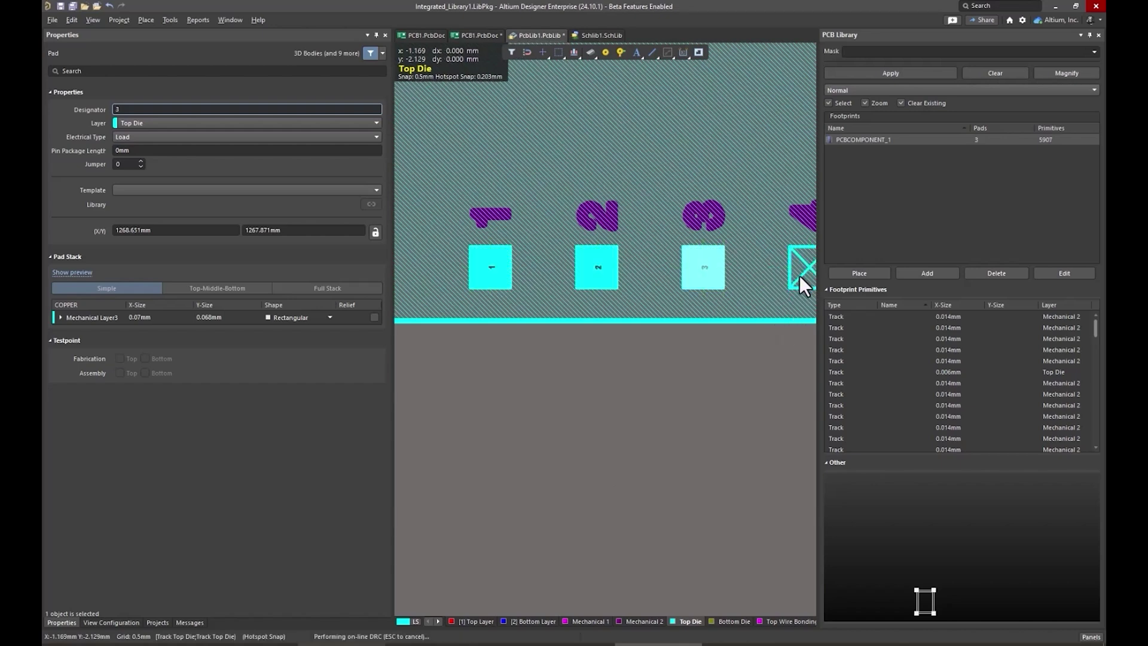
click(799, 275)
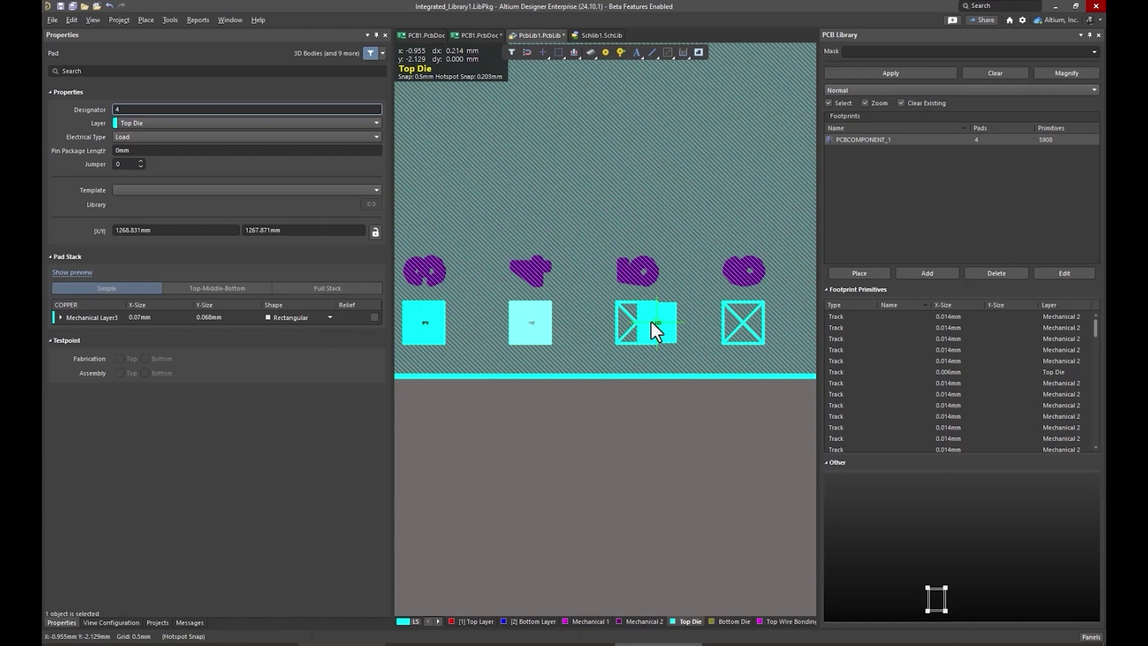
key(Escape)
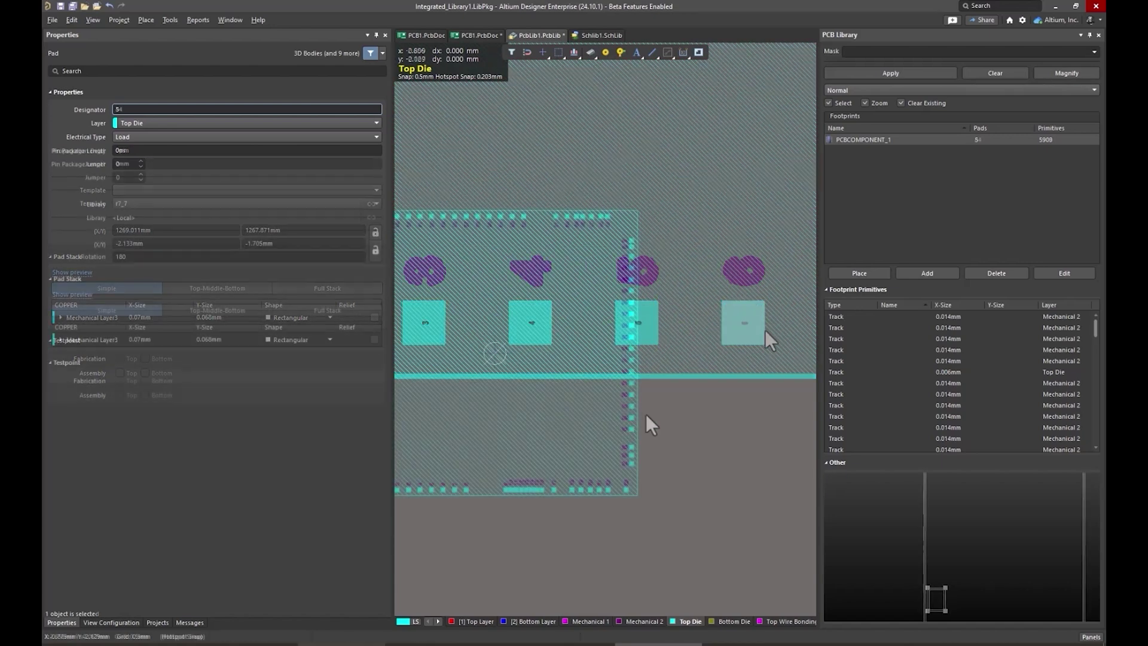
ctrl+scroll(766, 329, down, 3)
Check the footprint in a tilted 3D view, then return to 2D
key(3)
mouse_move(578, 417)
shift+right_down()
mouse_move(496, 497)
mouse_move(561, 536)
mouse_move(624, 527)
mouse_move(561, 443)
mouse_move(572, 339)
mouse_move(573, 348)
mouse_move(638, 284)
shift+right_up()
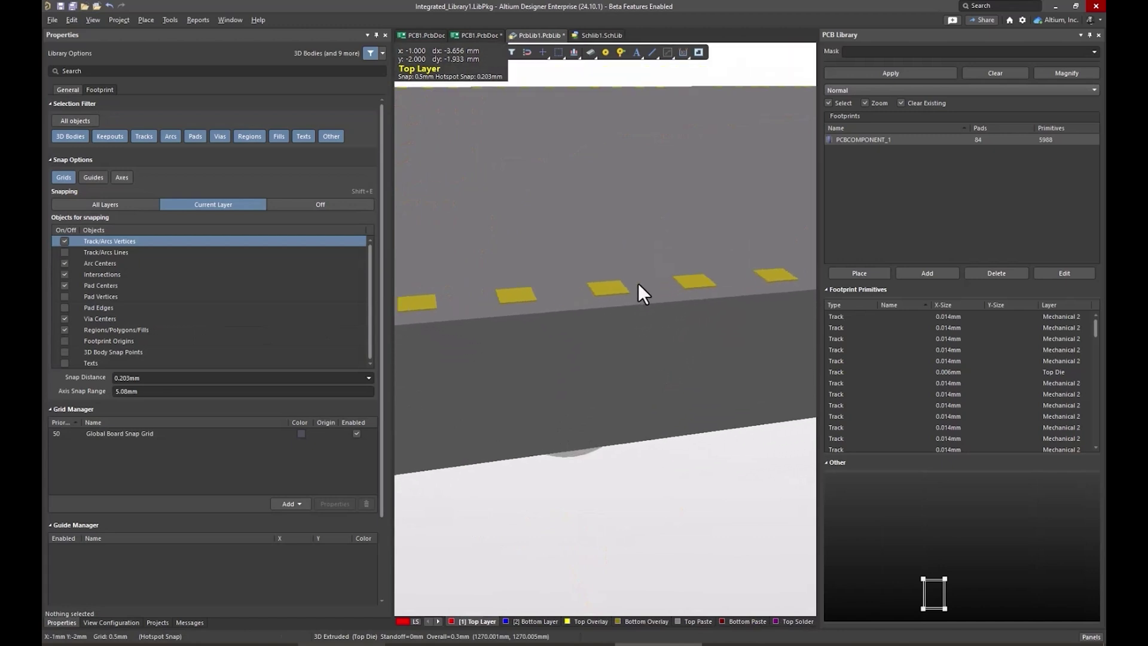
key(2)
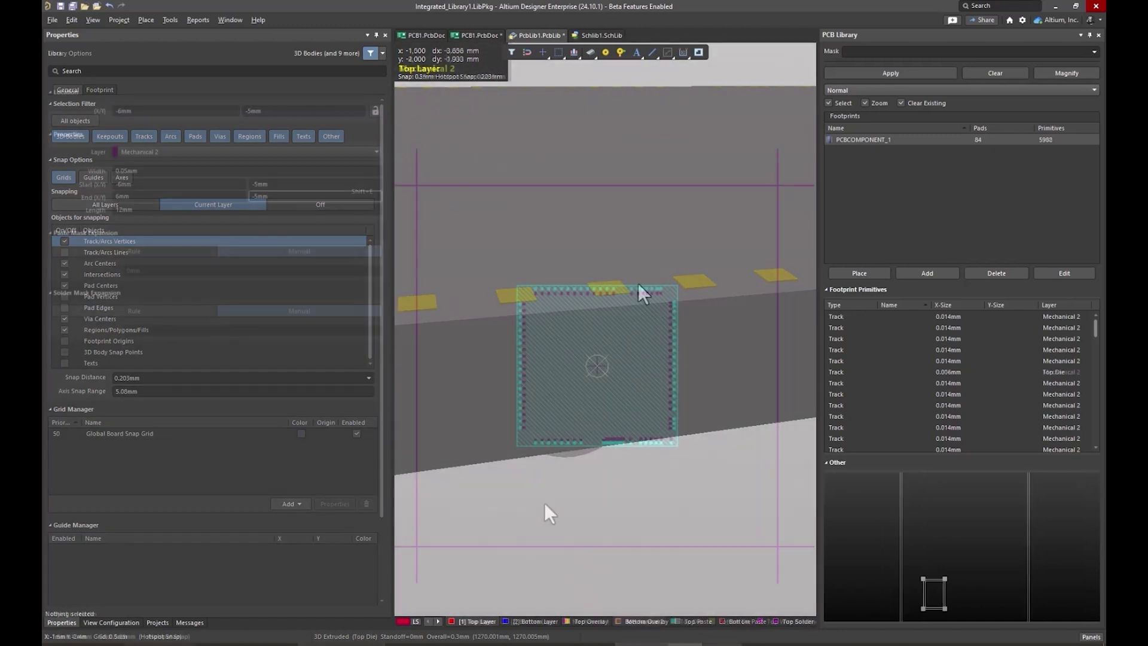
ctrl+scroll(525, 454, up, 2)
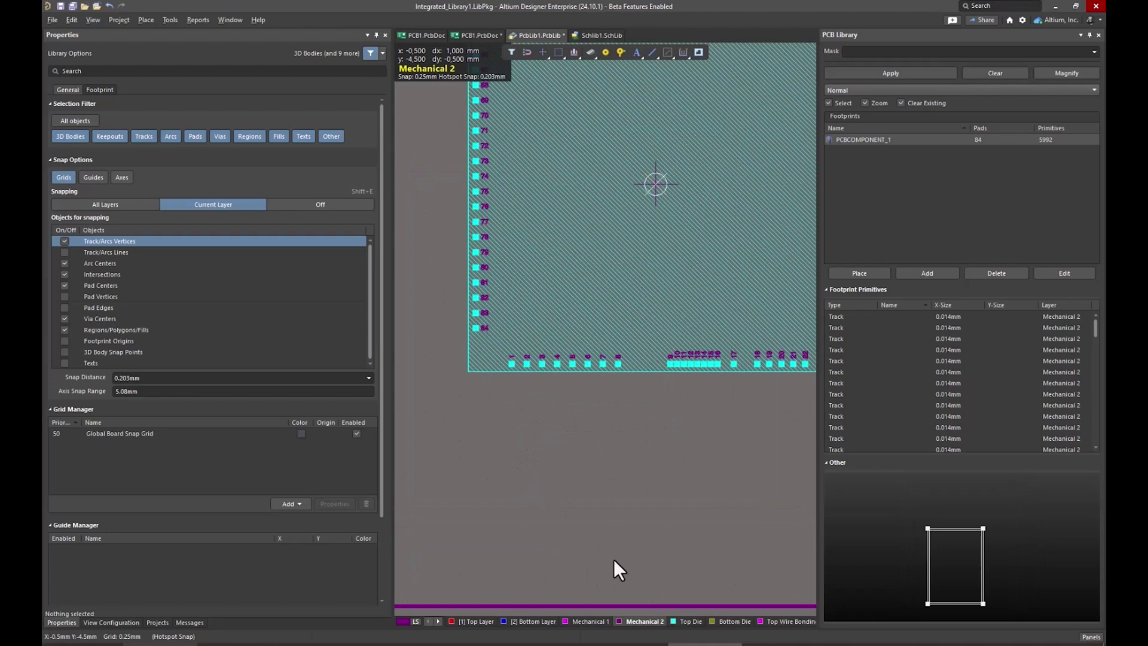
ctrl+scroll(566, 412, down, 2)
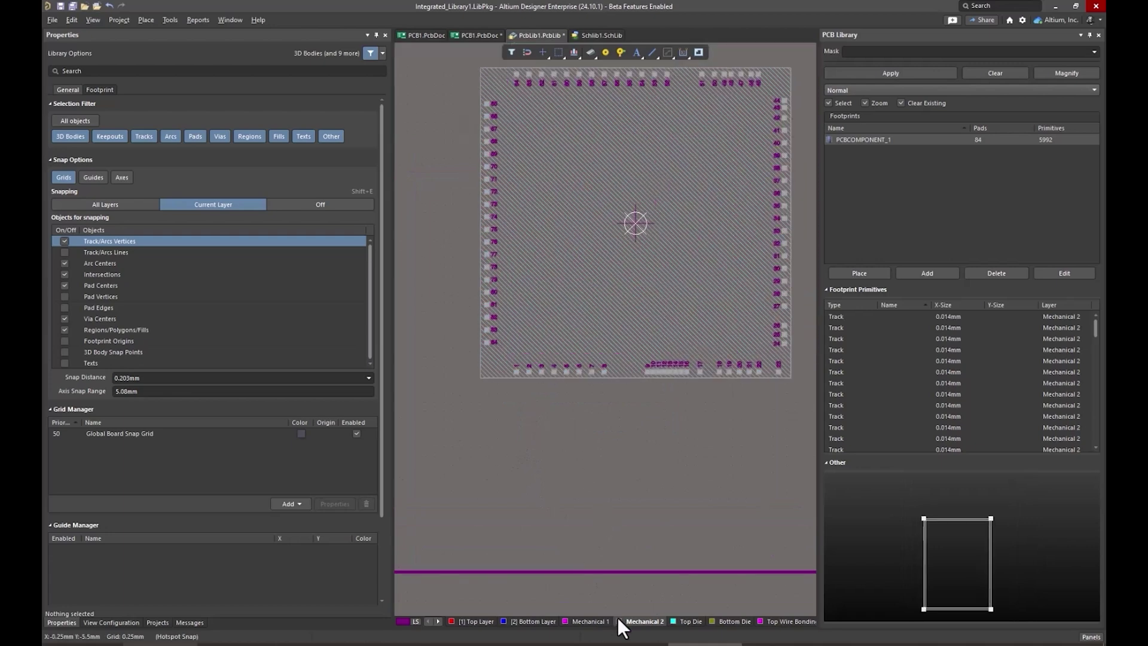
With Top Die active, paste a copy of a die pad row
click(682, 621)
click(484, 420)
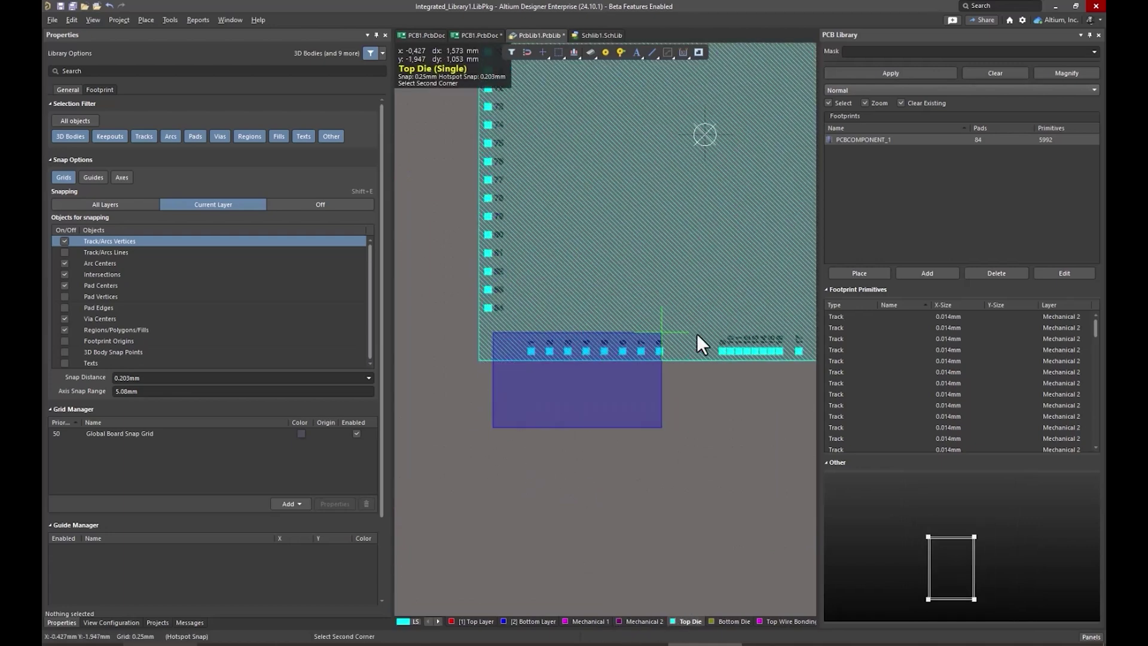
click(814, 334)
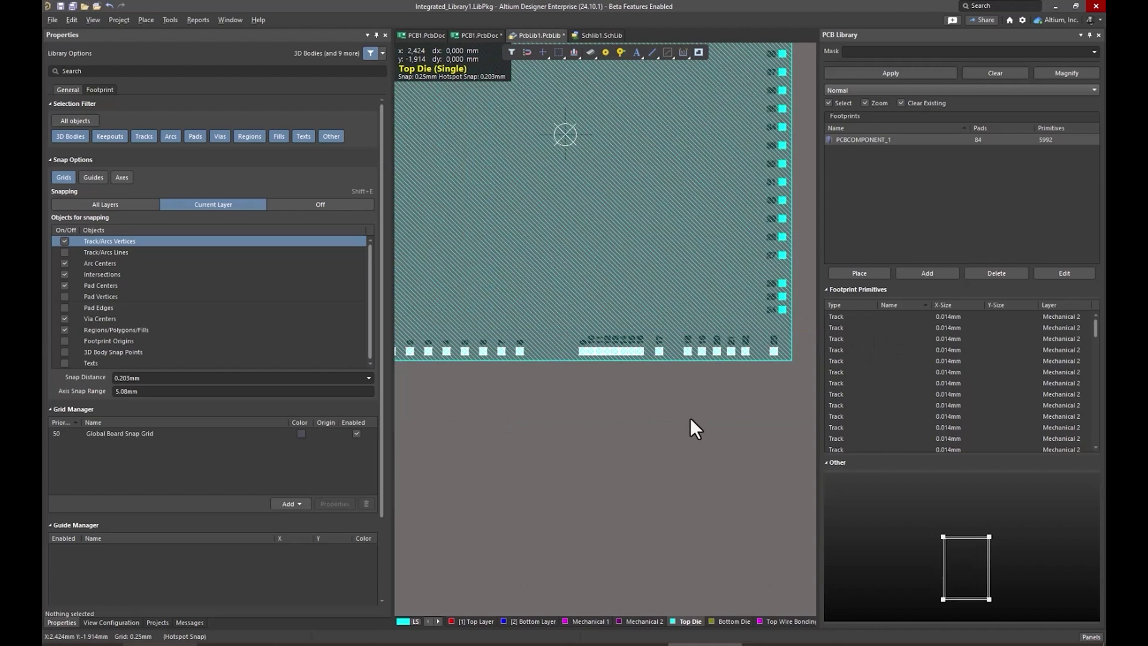
ctrl+scroll(690, 418, down, 1)
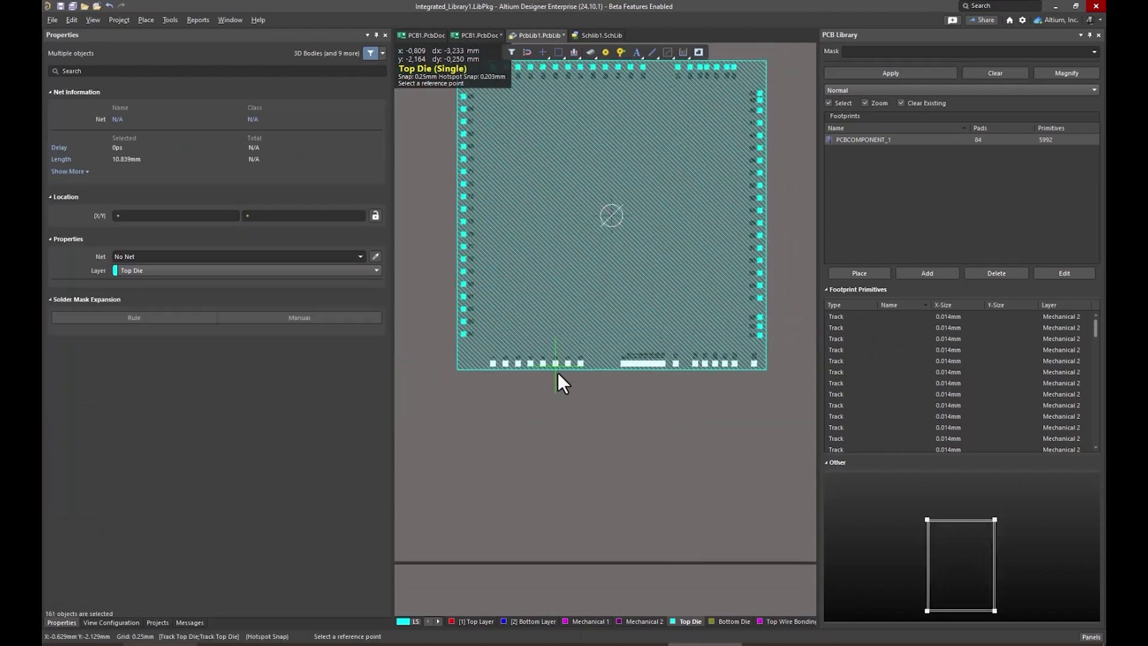
key(ctrl+v)
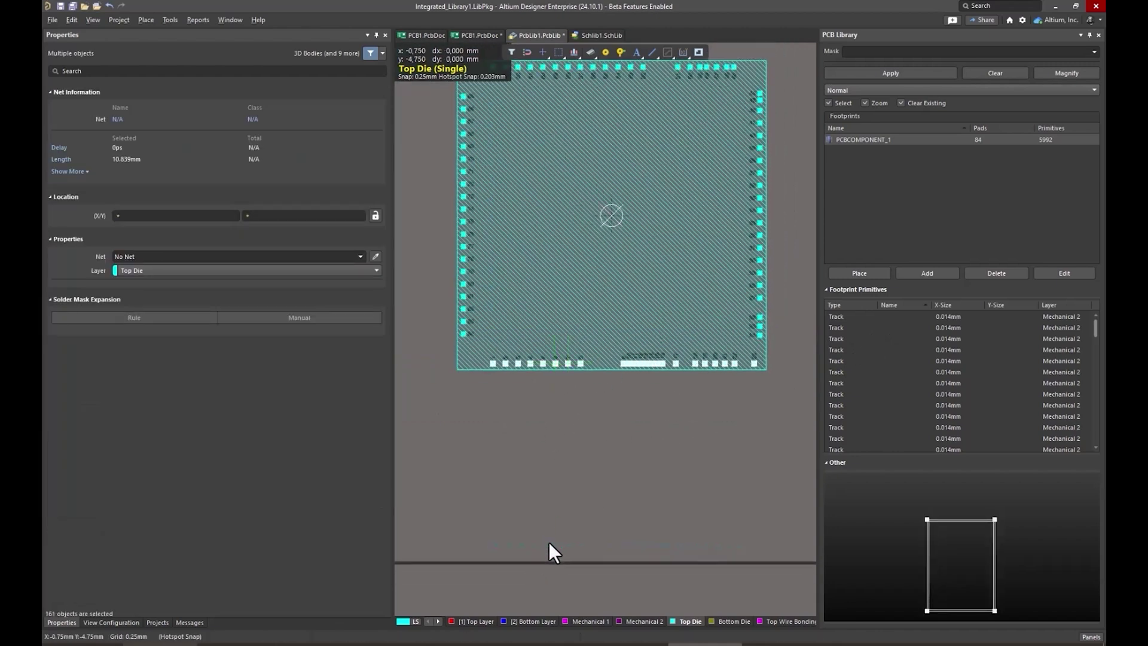
ctrl+scroll(548, 543, down, 1)
Copy and paste the left die pad column, then copy the top pad row
right_drag(528, 519, 590, 531)
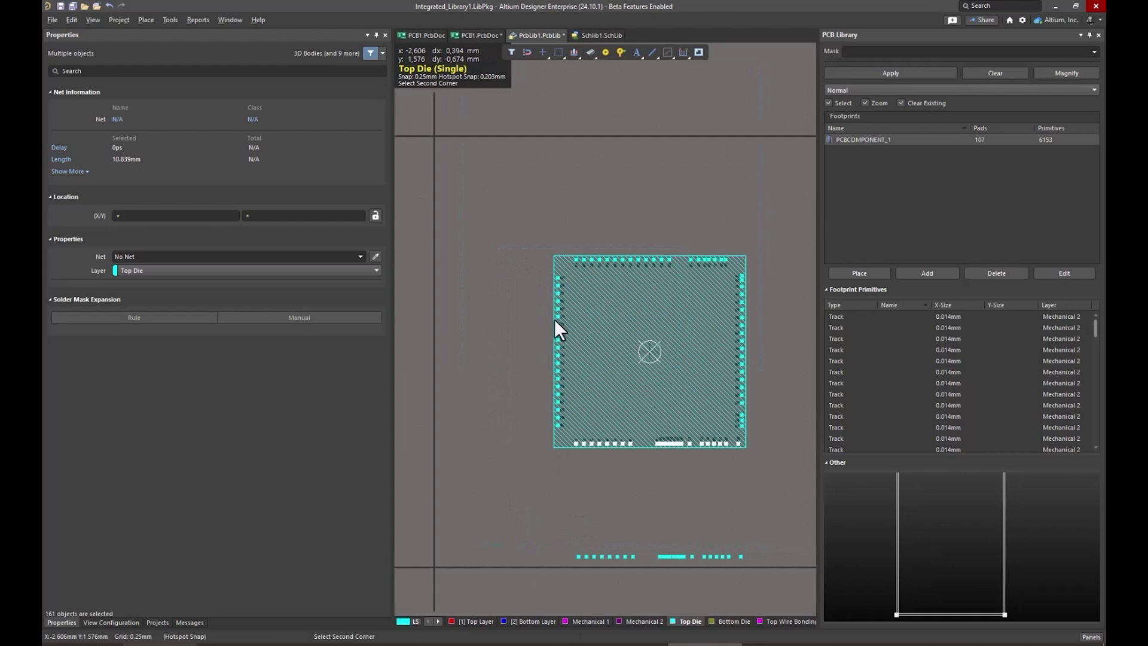
drag(525, 257, 565, 463)
key(ctrl+c)
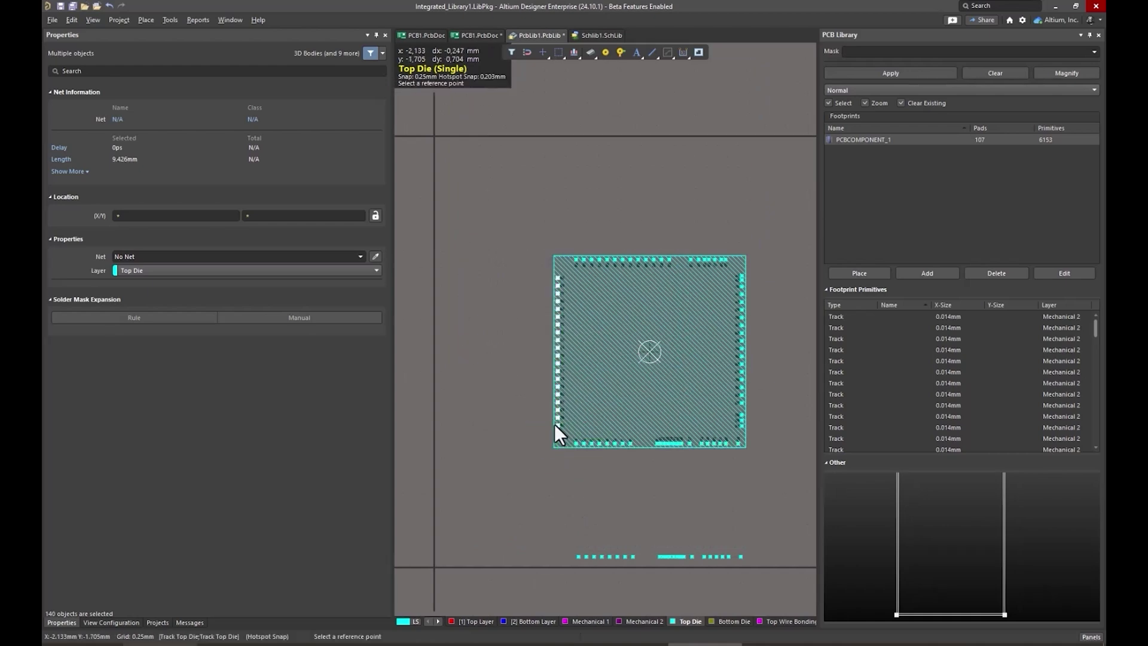
click(554, 424)
key(ctrl+v)
key(Escape)
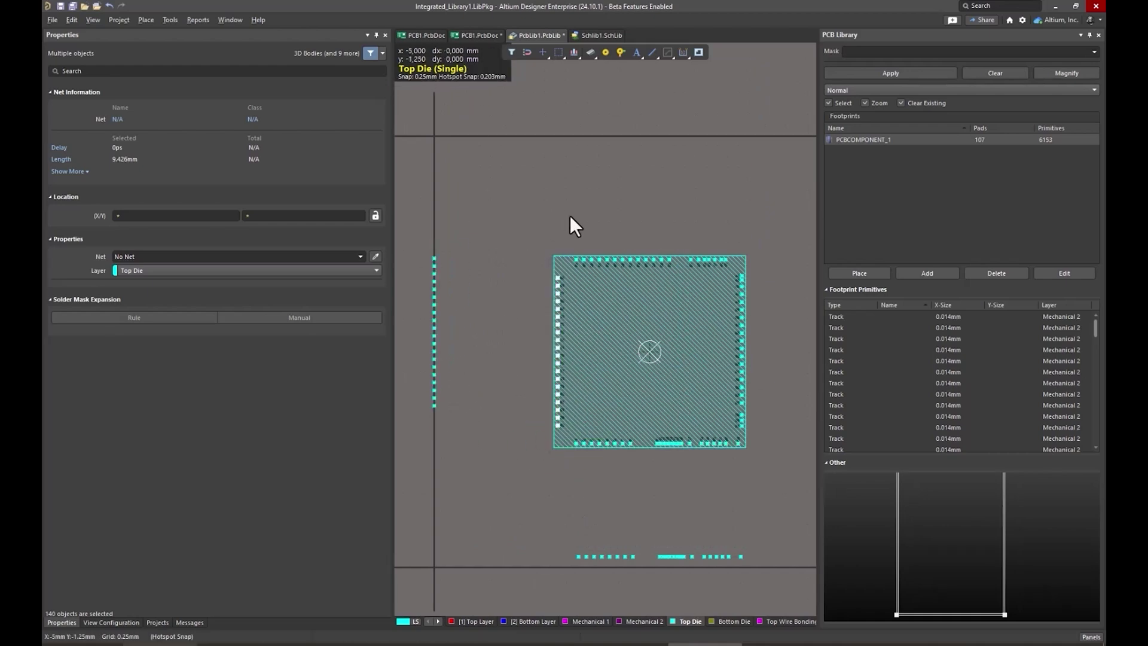
drag(564, 209, 739, 287)
key(ctrl+c)
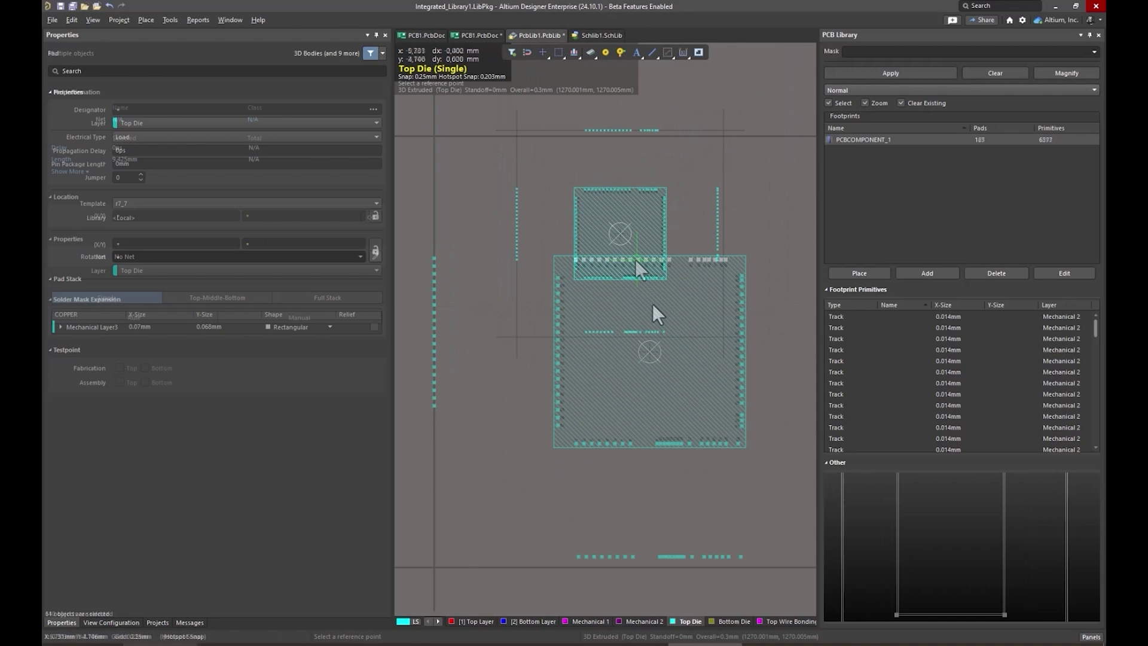
click(652, 313)
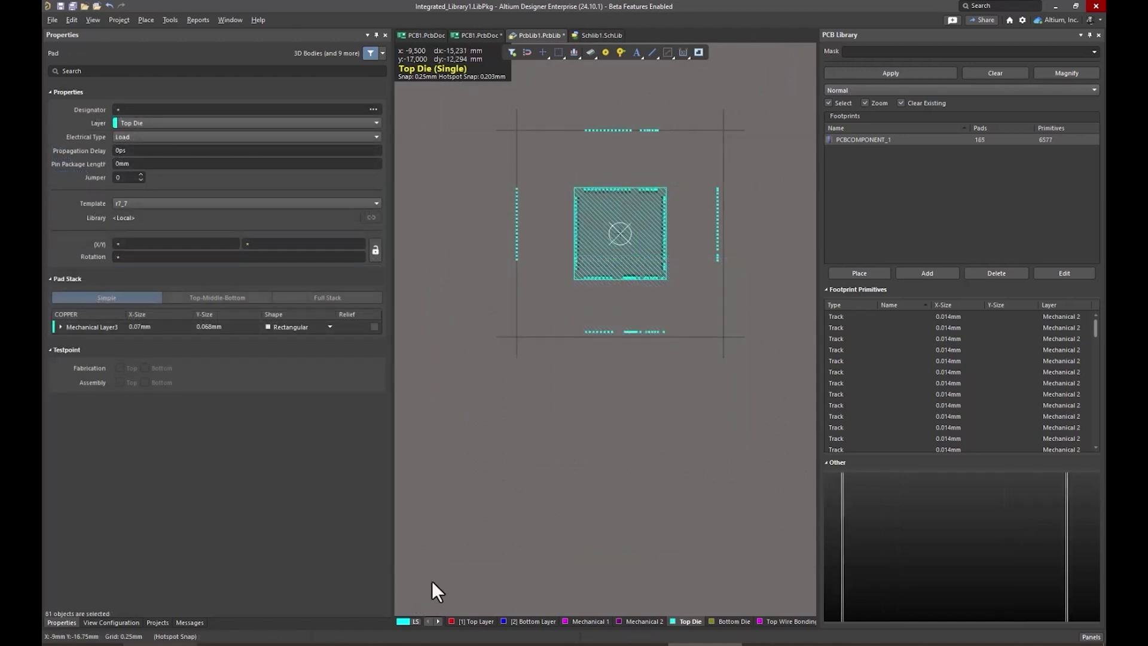
Move the 61 selected pads to the Top Layer and retype their width as 0.5 mm
click(323, 124)
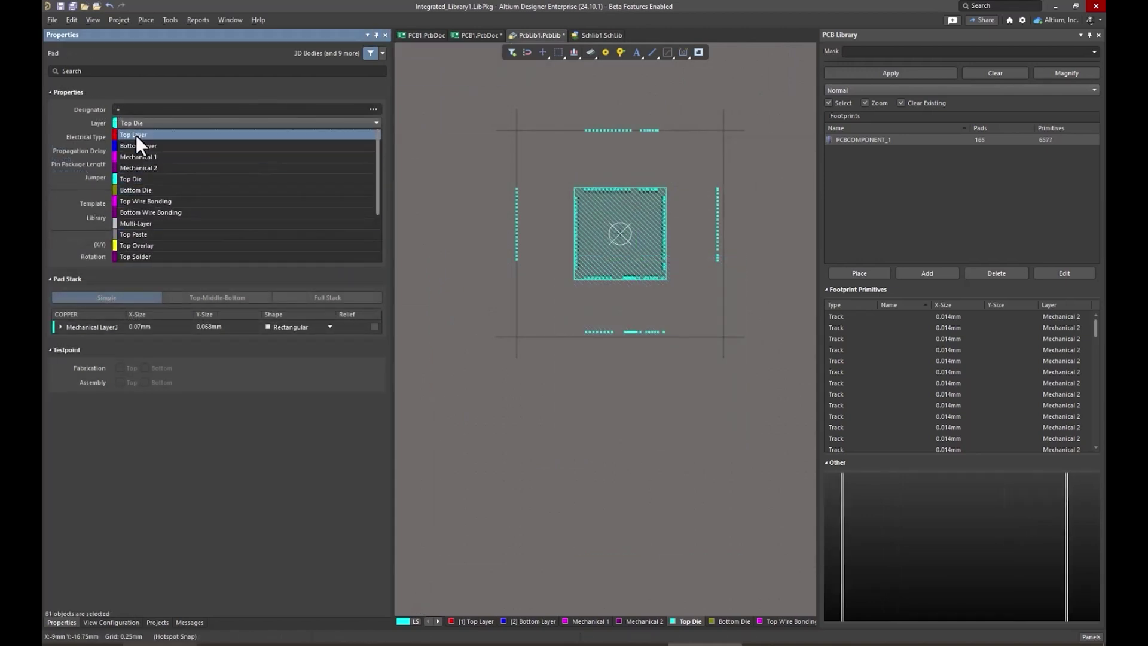
click(161, 327)
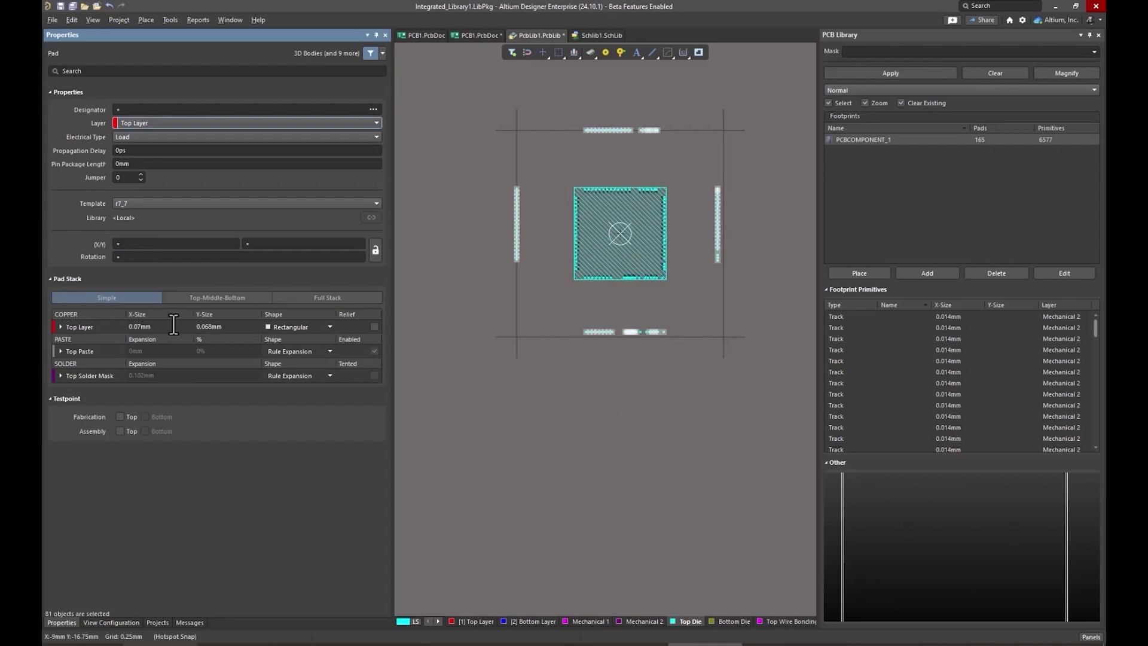
click(170, 327)
text(0.3)
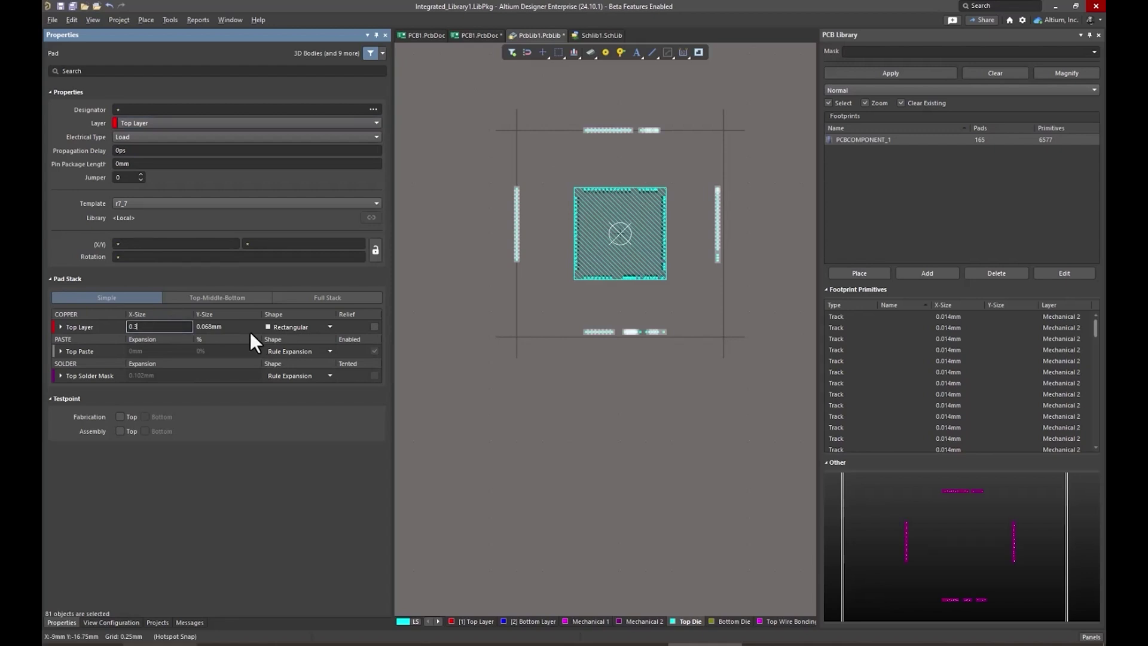
Make the outer landing pads 0.3 × 0.2 mm rounded rectangles
key(Tab)
text(0.2)
click(306, 327)
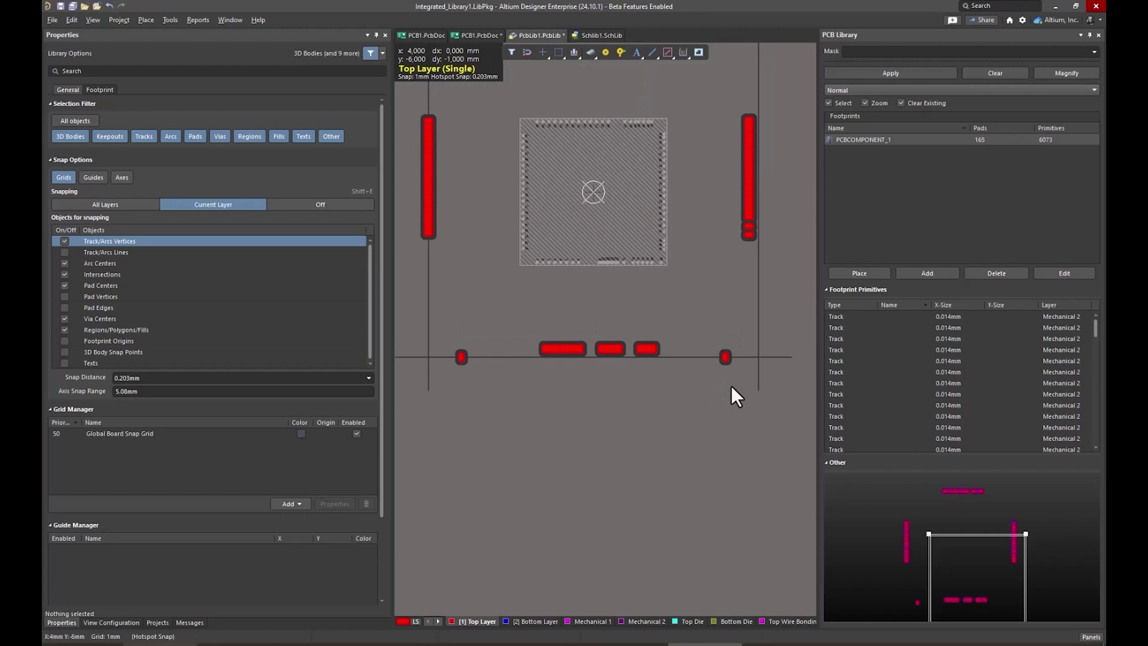
key(shift+s)
Align the bottom pad row's vertical centres, distribute it horizontally, and reposition pad 70
drag(439, 306, 751, 411)
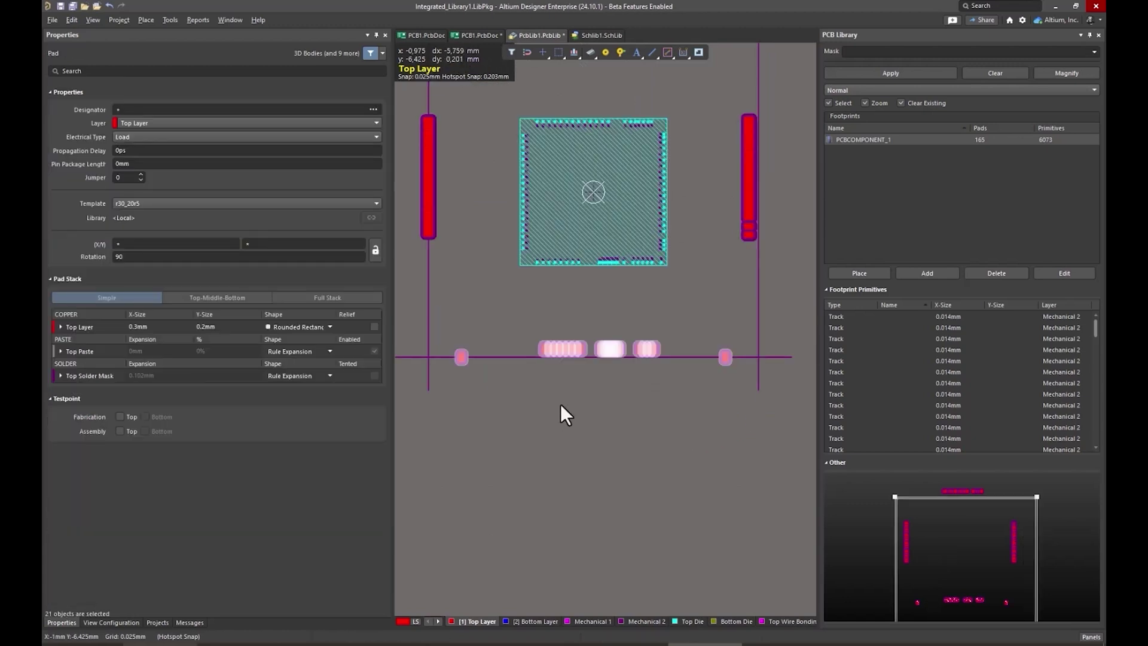
key(a)
click(636, 286)
key(a)
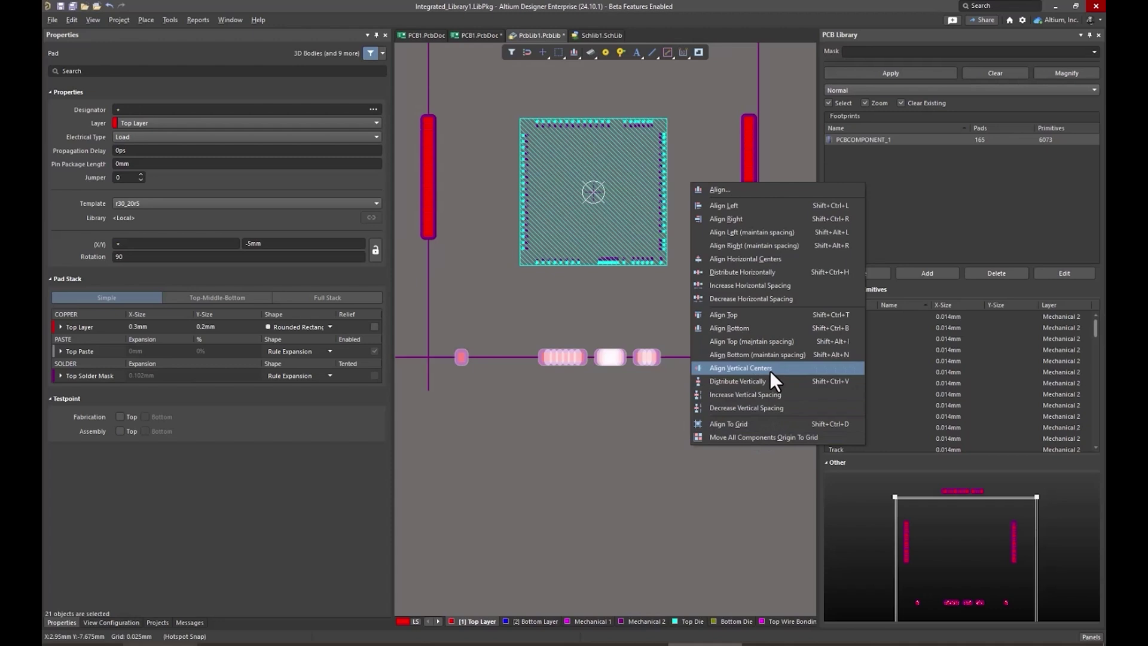
click(767, 274)
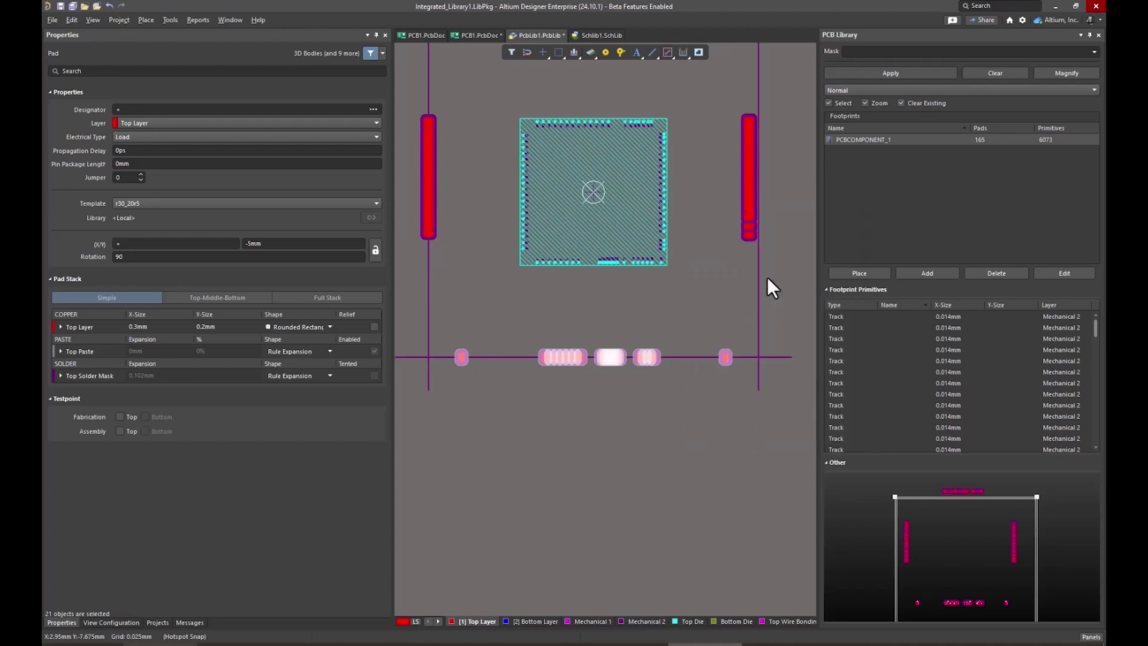
click(693, 485)
ctrl+scroll(553, 356, up, 5)
mouse_move(518, 316)
mouse_down()
mouse_move(548, 287)
mouse_move(530, 179)
mouse_up()
ctrl+scroll(529, 180, down, 2)
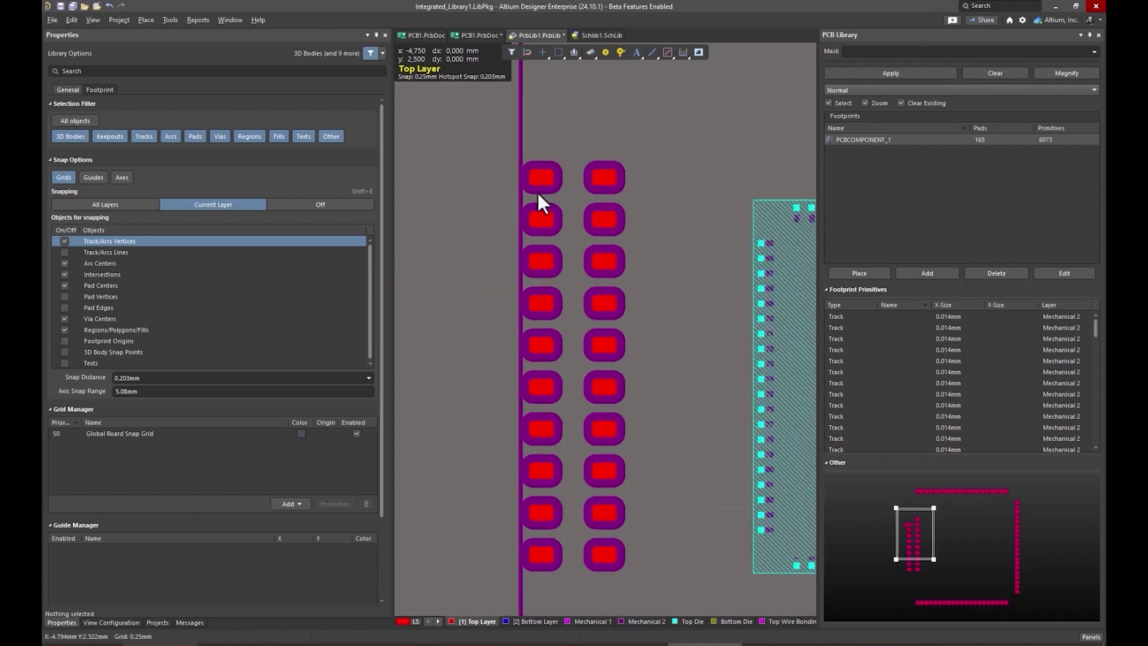
ctrl+scroll(538, 193, down, 3)
Limit snapping to pad centres, turning off track vertex, arc, intersection, via and region snaps
key(p)
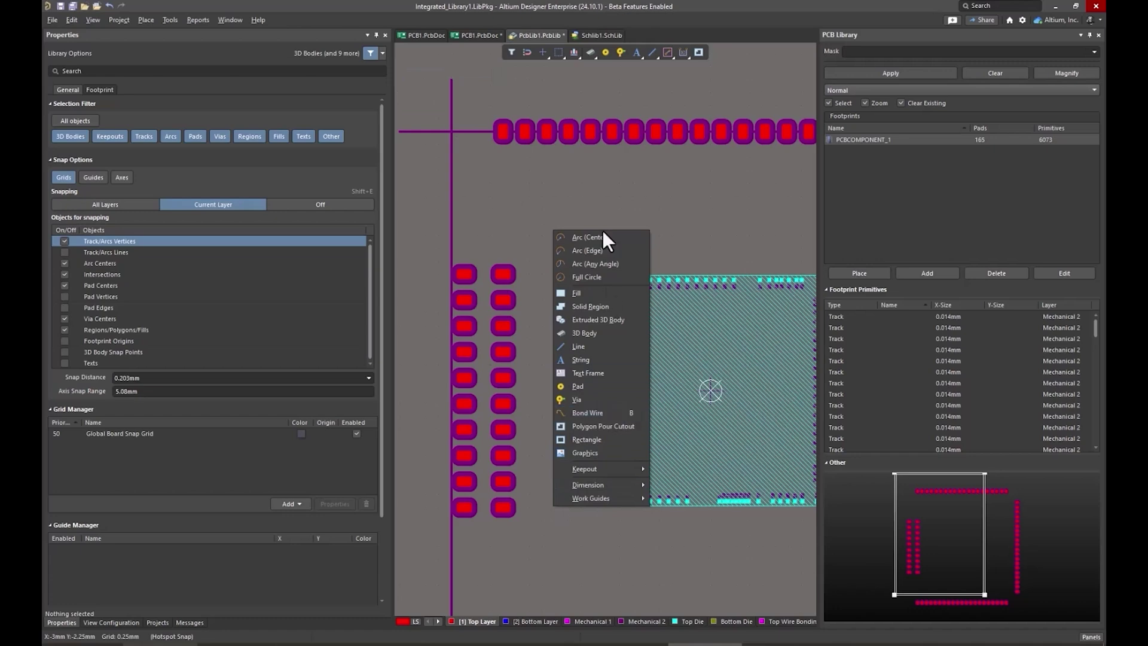
click(534, 183)
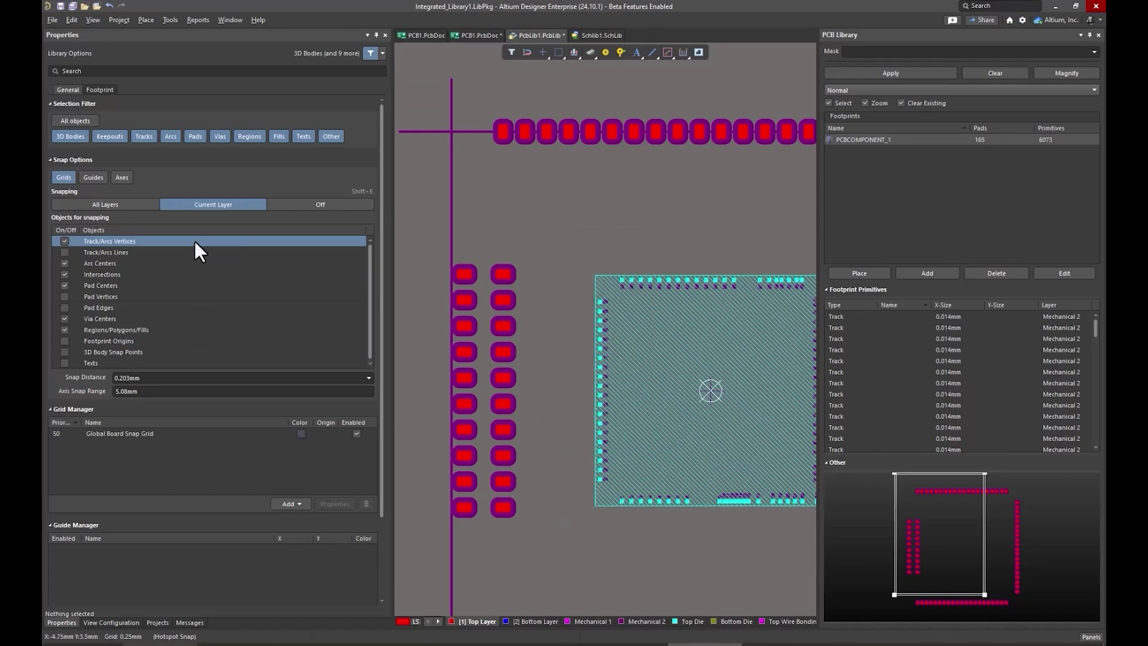
click(64, 242)
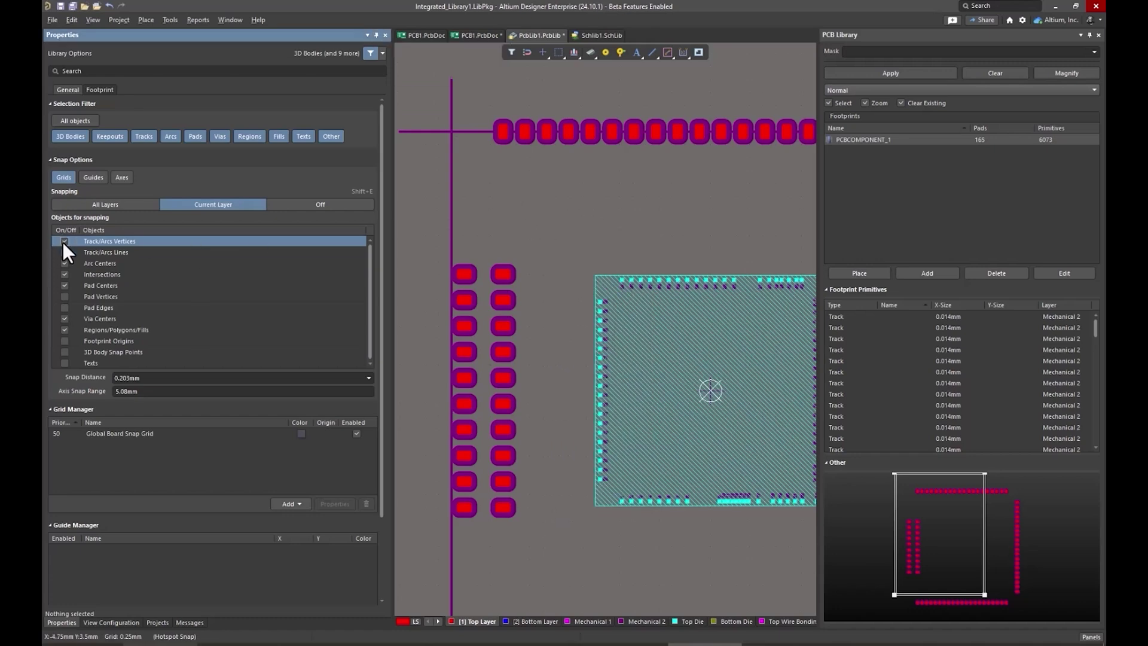
click(62, 275)
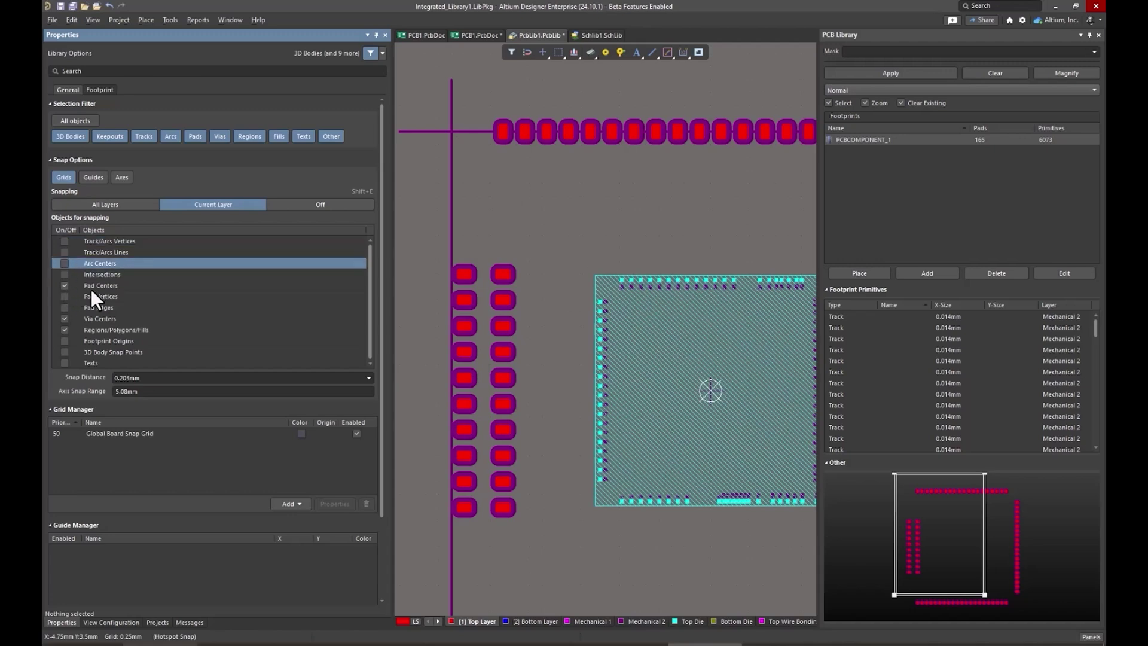
click(64, 319)
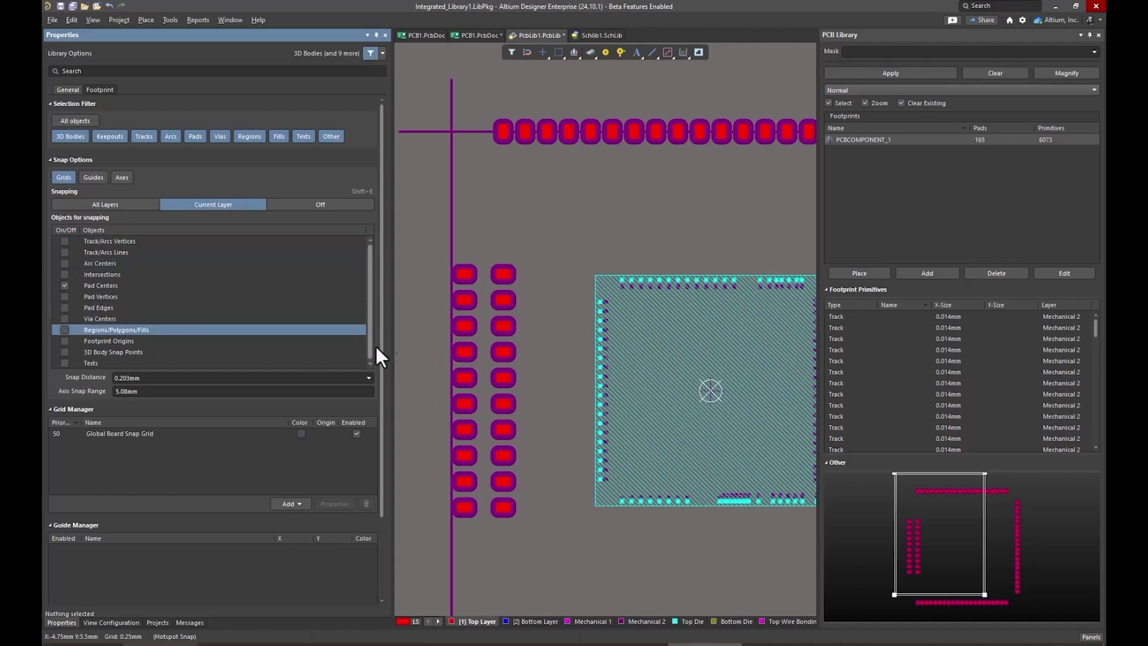
right_click(595, 226)
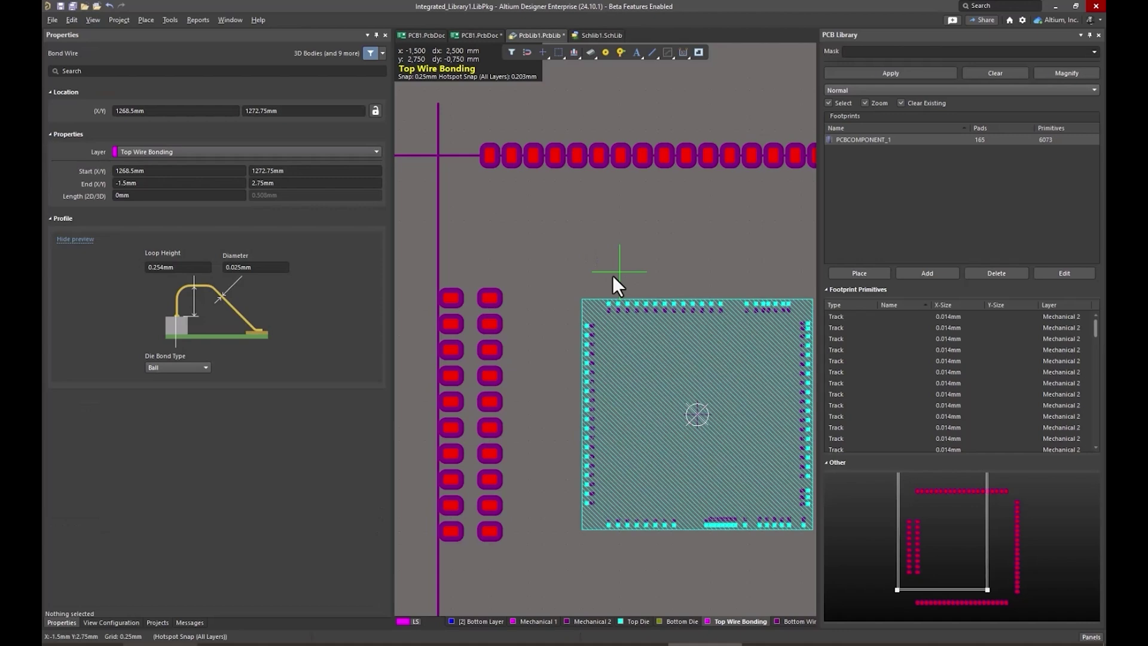
Draw bond wires from die pads to their landing pads, including pad 84
click(608, 302)
click(489, 153)
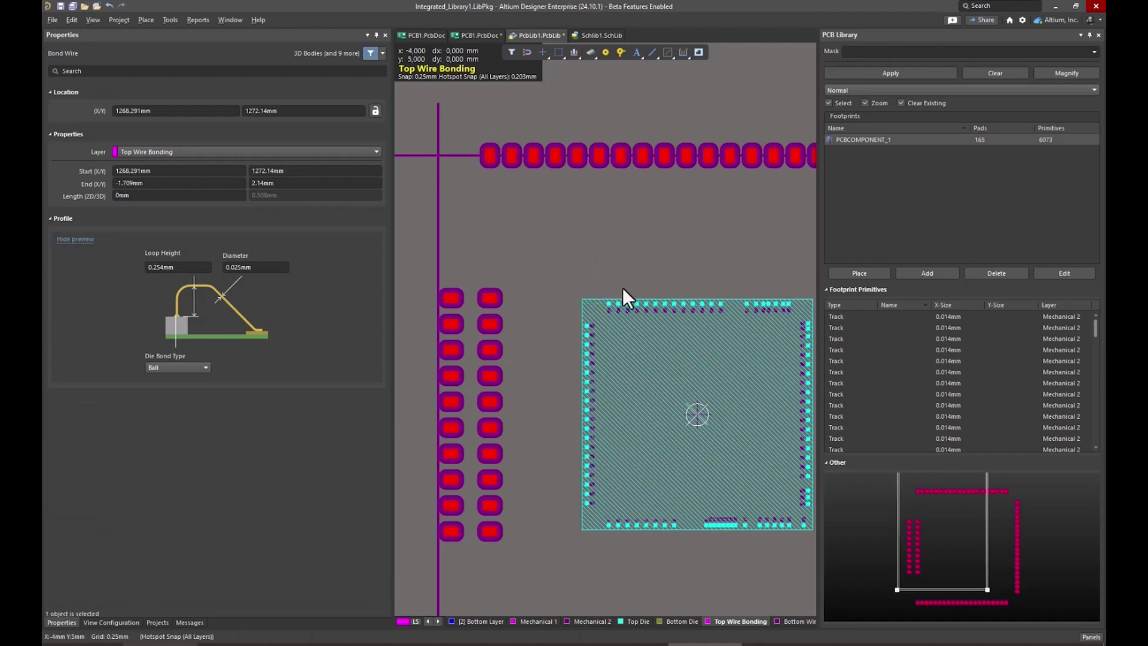
click(619, 303)
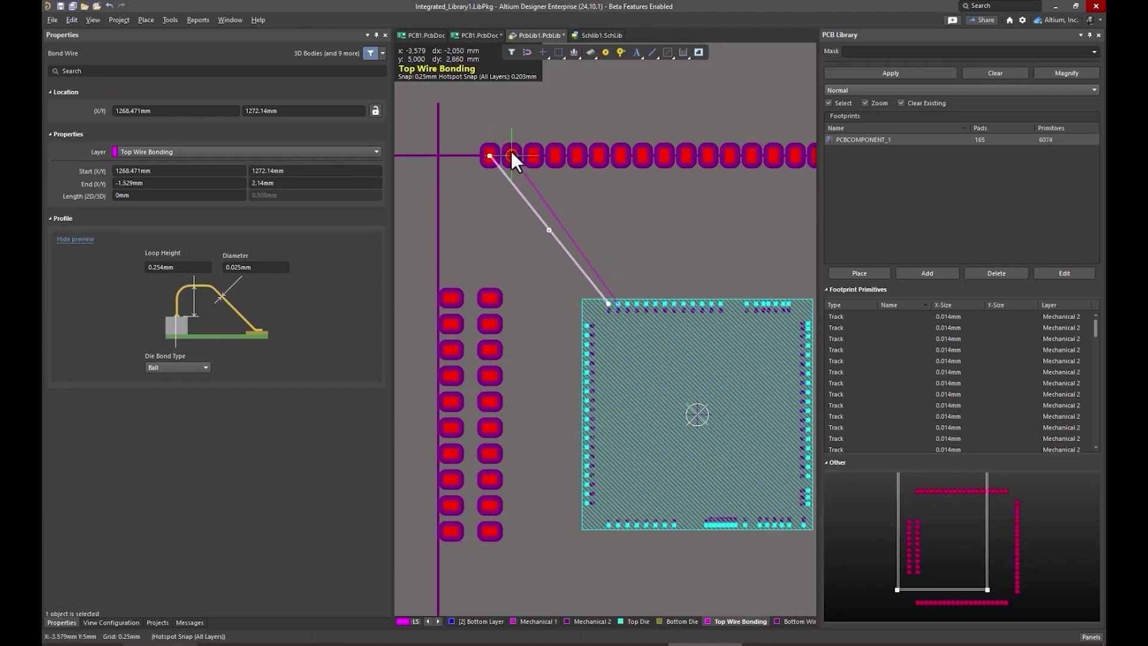
click(510, 155)
click(629, 305)
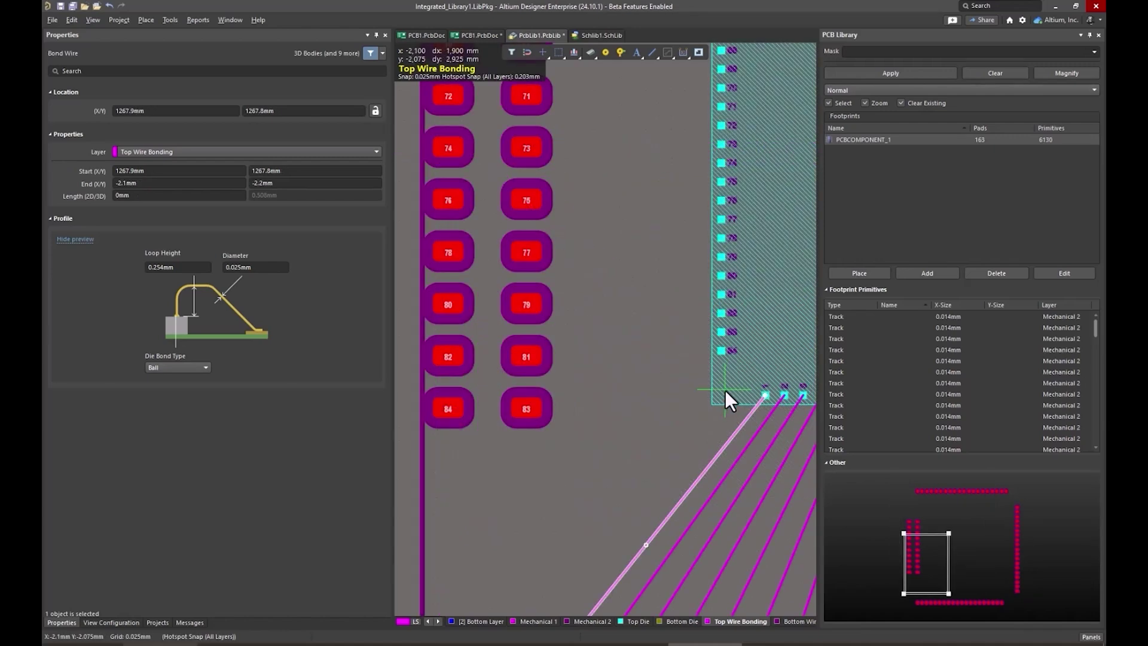
click(718, 351)
click(450, 408)
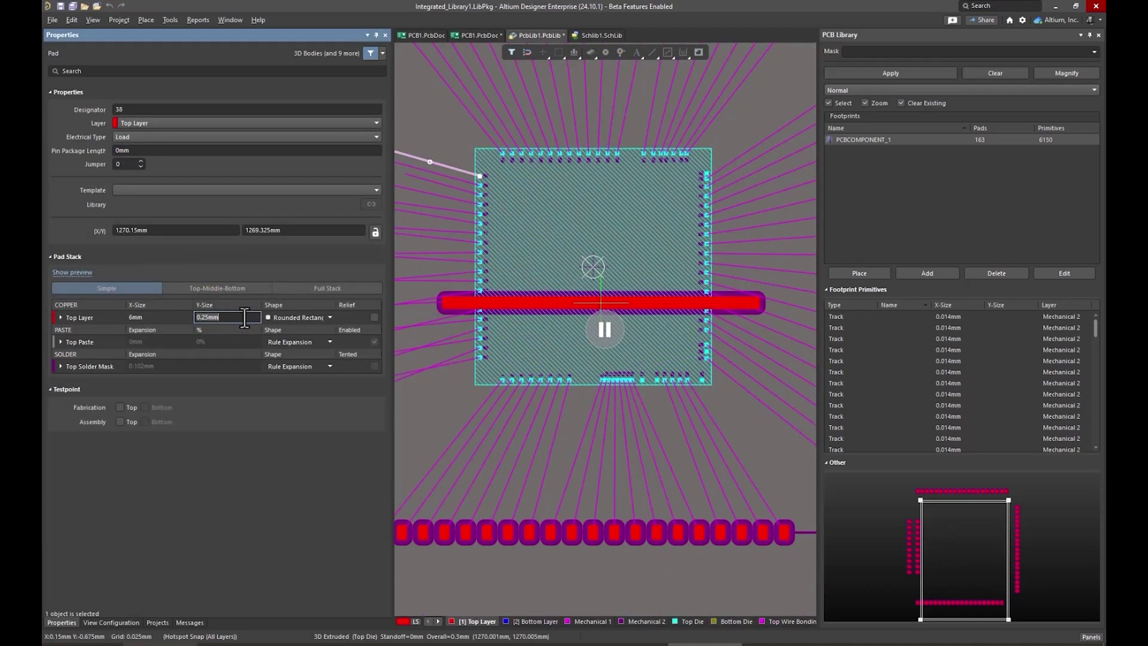
text(6)
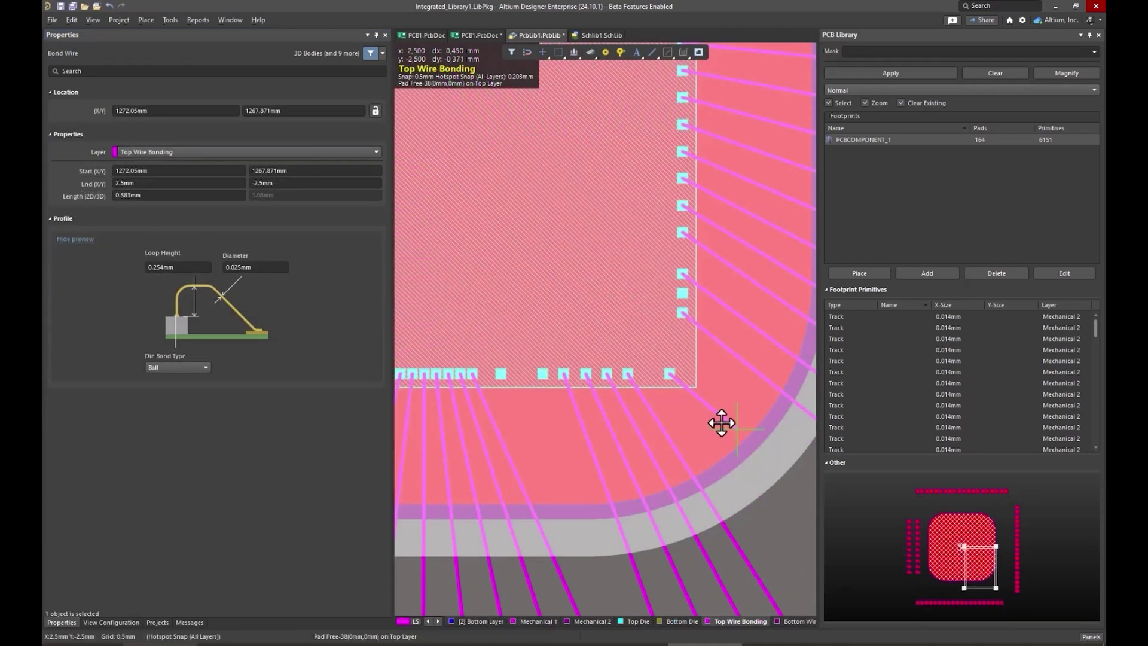
Place a 6 mm rounded-rectangle pad under the die and view it in 3D
click(762, 424)
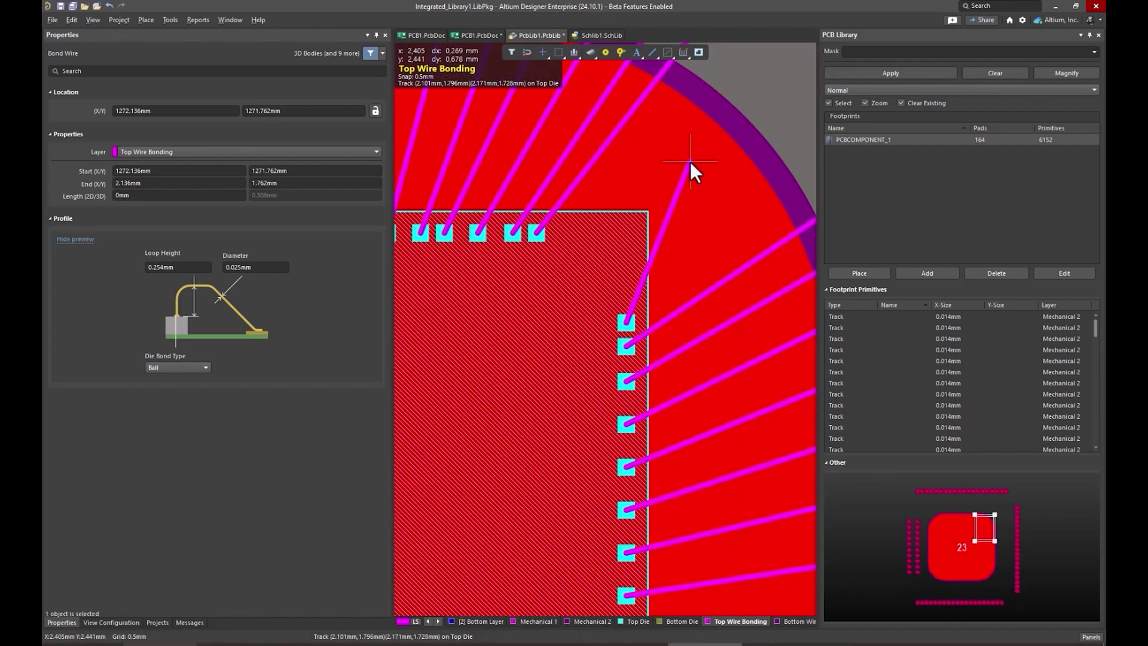
right_click(690, 161)
key(3)
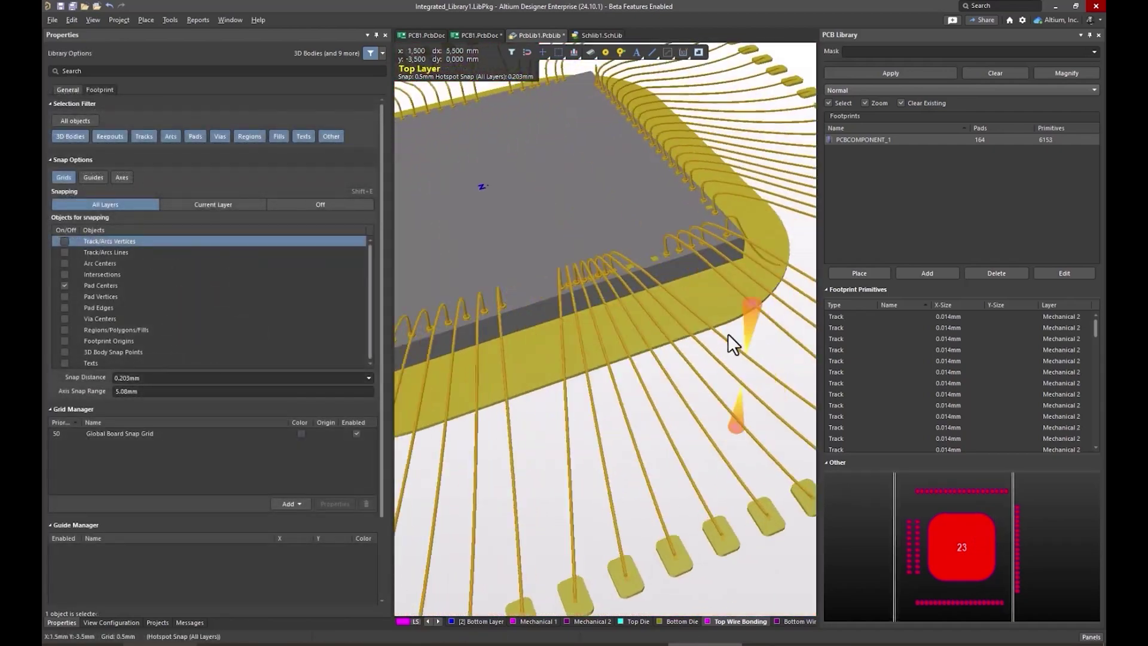
Orbit the 3D view to inspect the bond wires at a die corner, then return to 2D
mouse_move(551, 377)
right_down()
mouse_move(820, 351)
mouse_move(577, 360)
mouse_move(633, 320)
mouse_move(610, 353)
mouse_move(569, 211)
right_up()
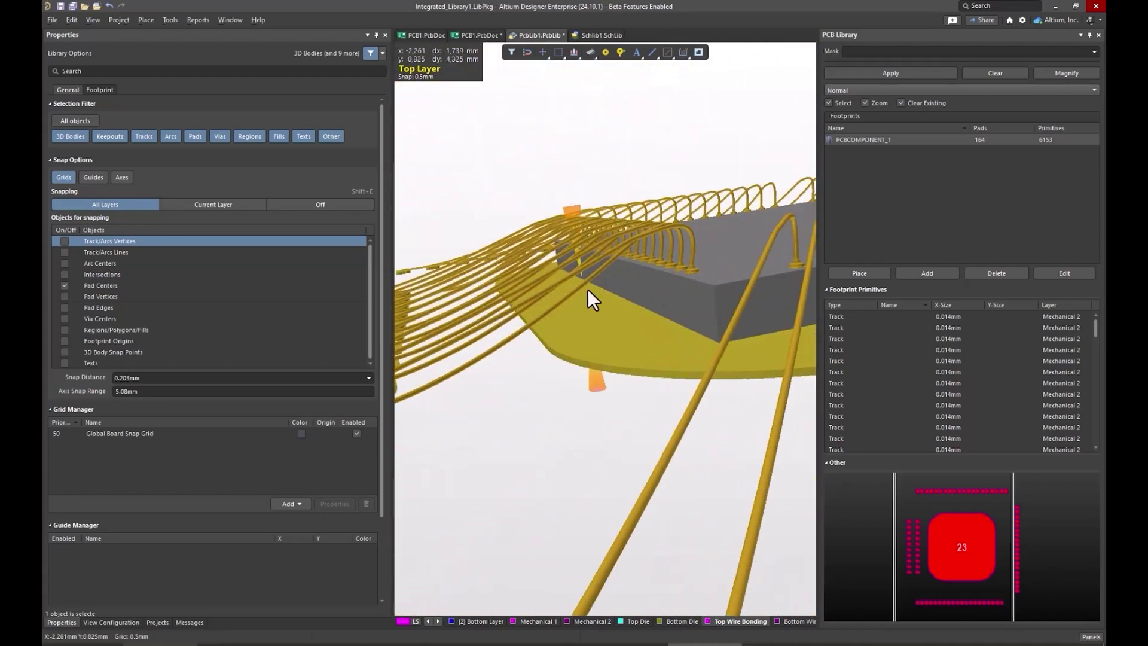
ctrl+scroll(609, 278, up, 2)
ctrl+scroll(635, 267, up, 3)
ctrl+scroll(643, 260, up, 2)
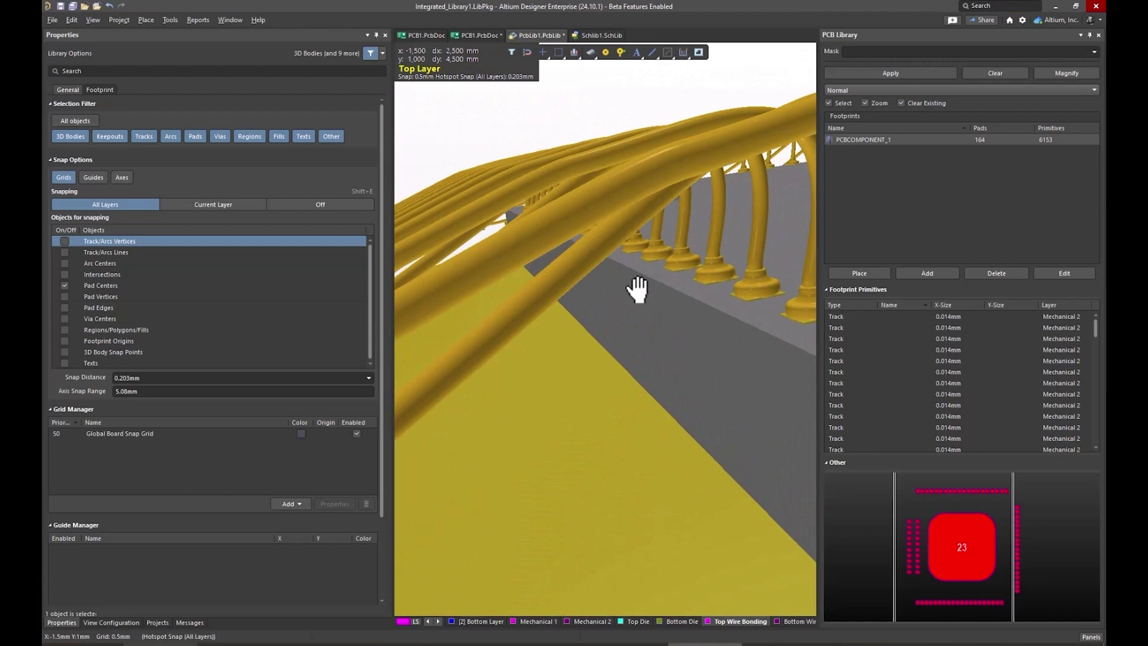
ctrl+scroll(630, 282, up, 2)
ctrl+scroll(631, 282, down, 3)
mouse_move(620, 278)
shift+right_down()
mouse_move(666, 333)
mouse_move(736, 371)
mouse_move(770, 339)
mouse_move(679, 308)
mouse_move(669, 328)
mouse_move(687, 379)
mouse_move(586, 252)
mouse_move(591, 338)
shift+right_up()
ctrl+scroll(586, 249, up, 3)
key(2)
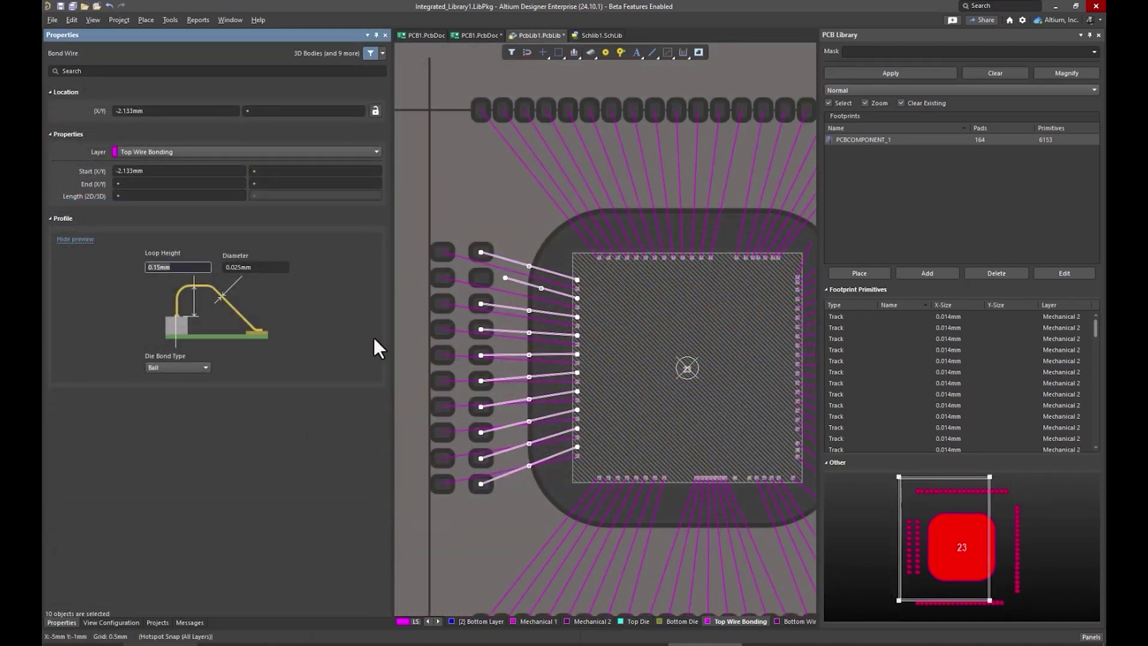
click(510, 543)
key(3)
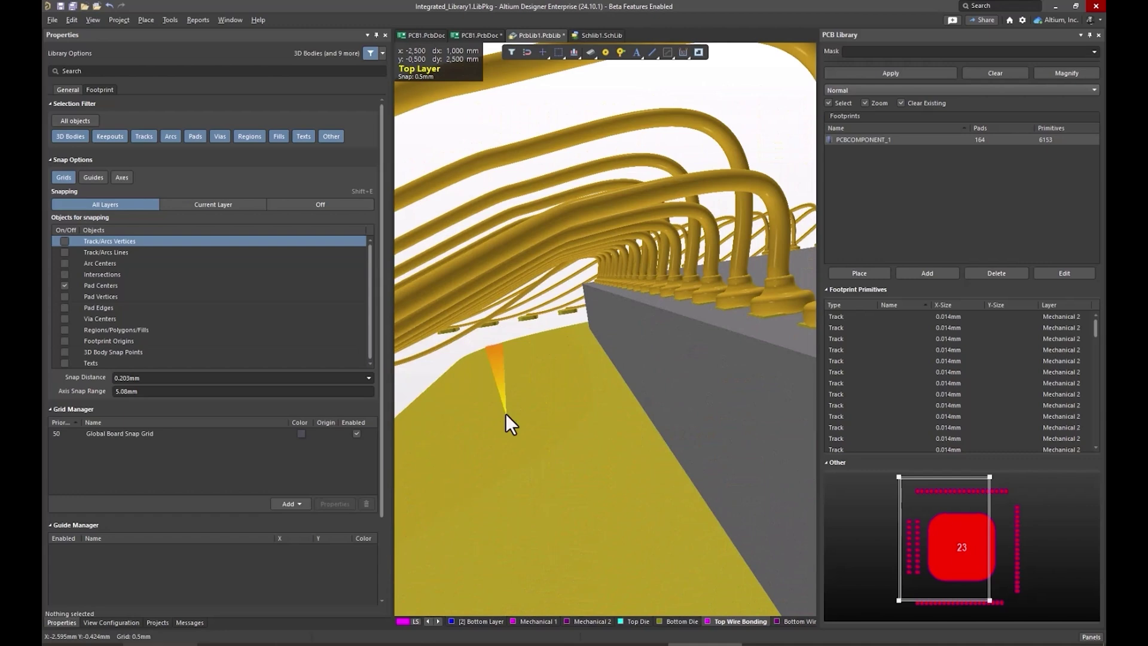
right_drag(583, 512, 784, 506)
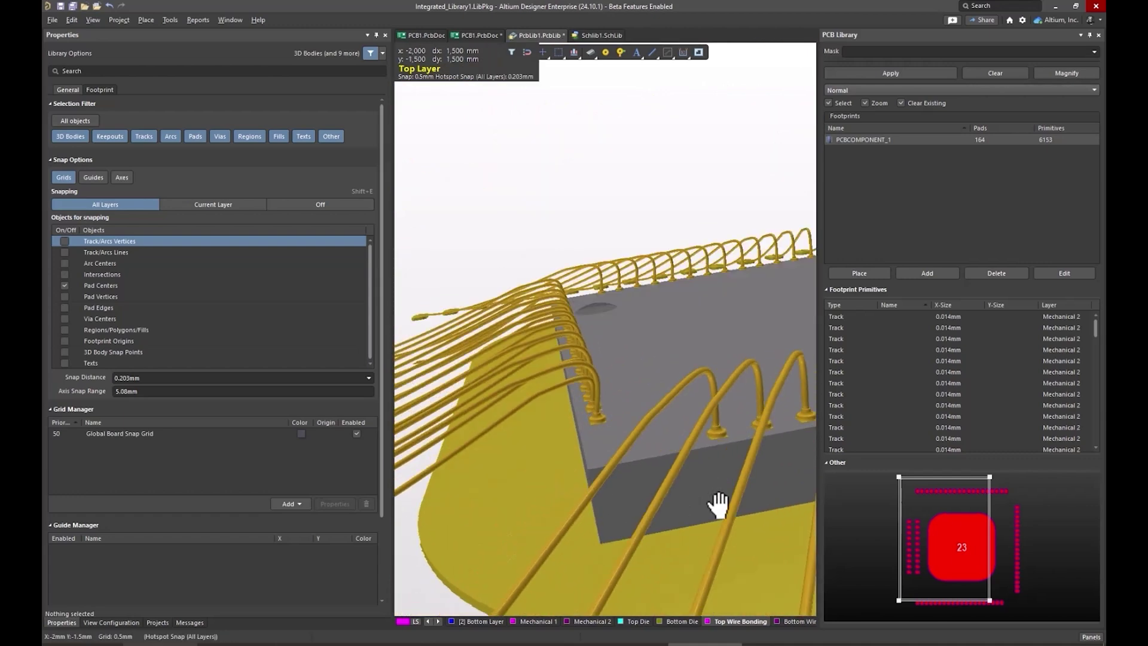
ctrl+scroll(655, 441, up, 3)
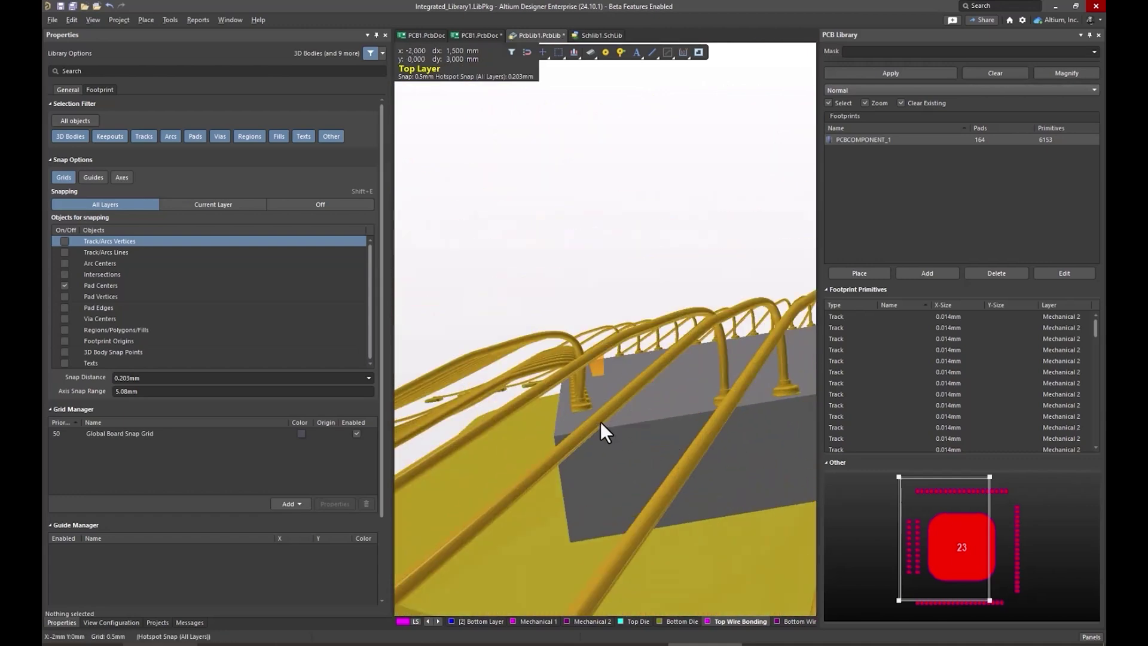
ctrl+scroll(609, 463, up, 2)
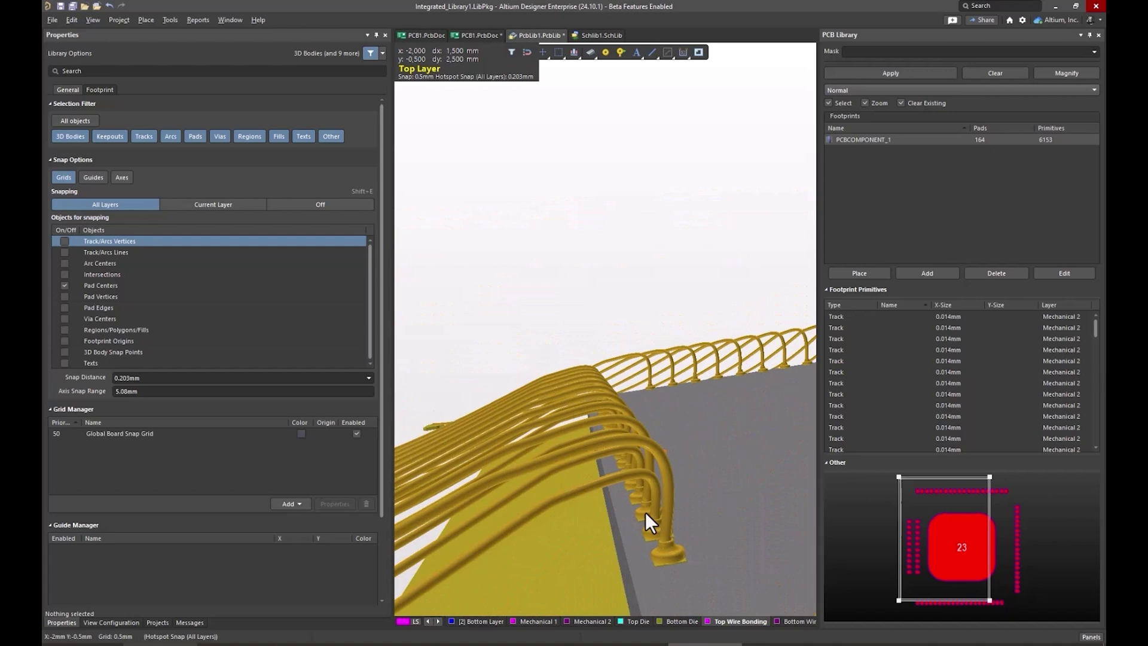
mouse_move(615, 500)
right_down()
mouse_move(665, 563)
mouse_move(682, 459)
right_up()
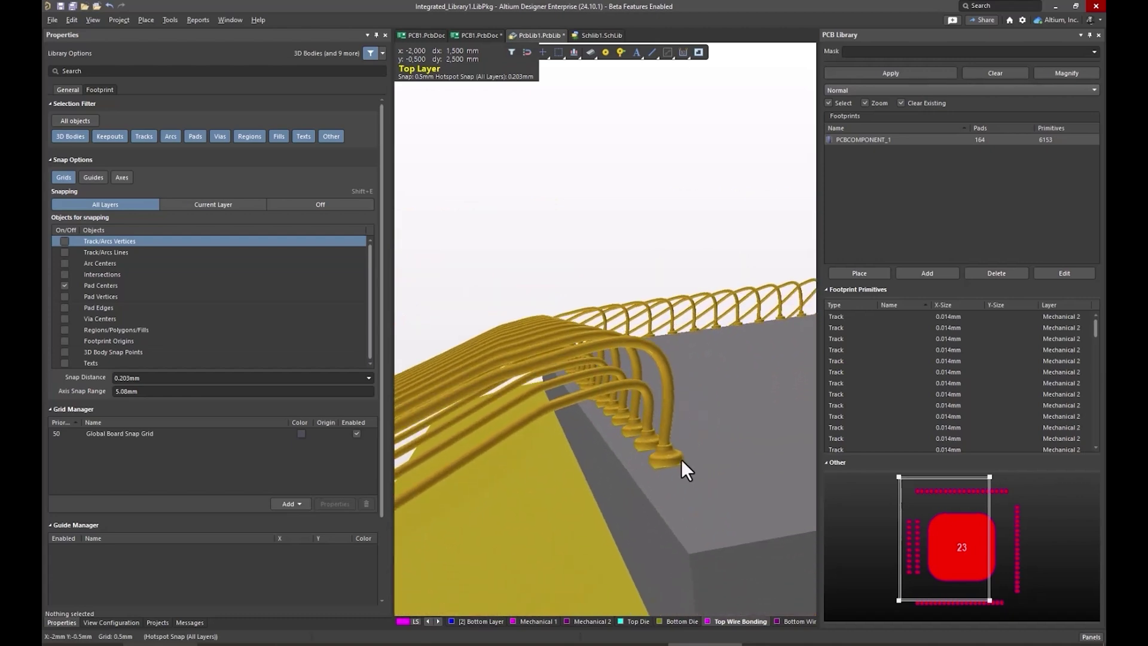
Try a wedge die bond on one bond wire, revert it to ball, and return to 2D
click(663, 453)
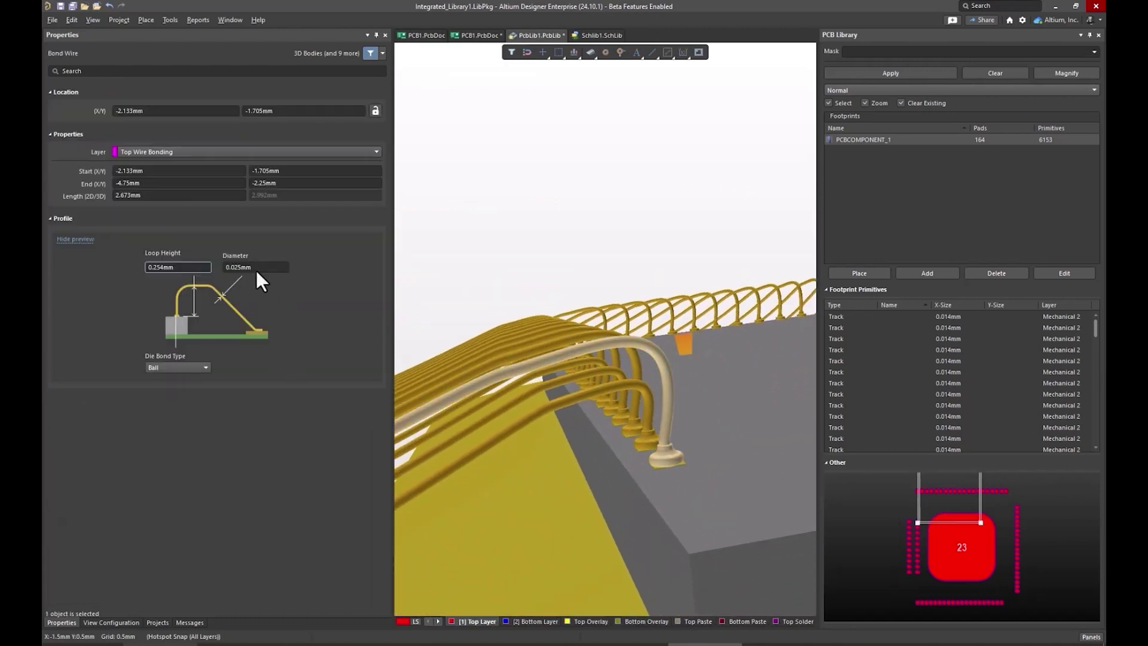
click(206, 369)
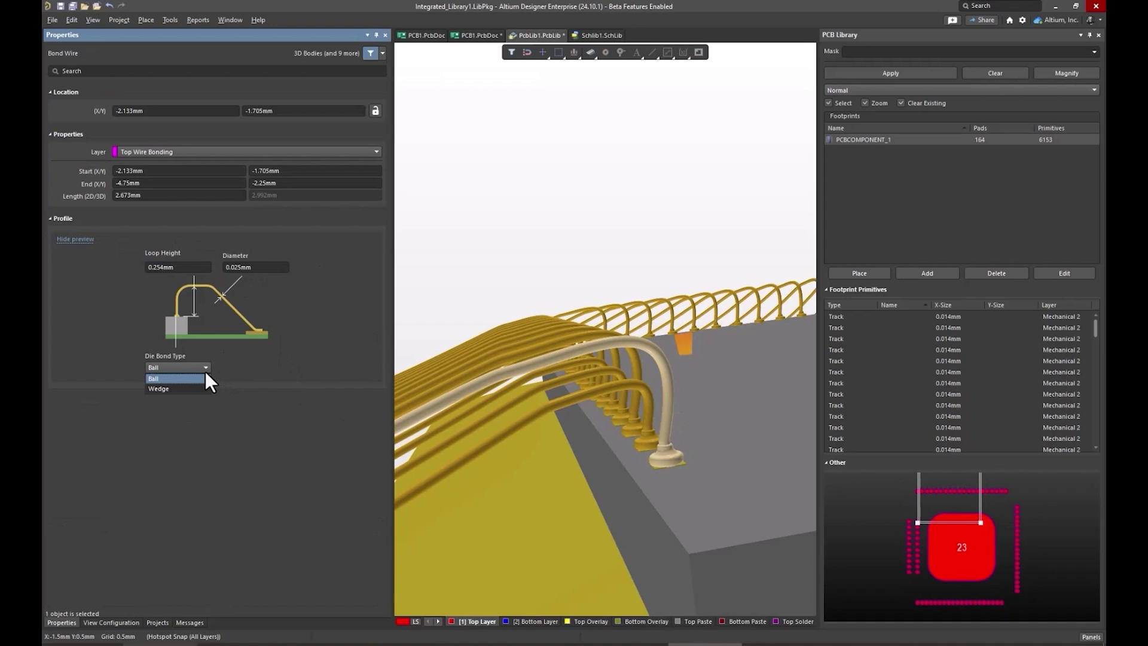
click(193, 390)
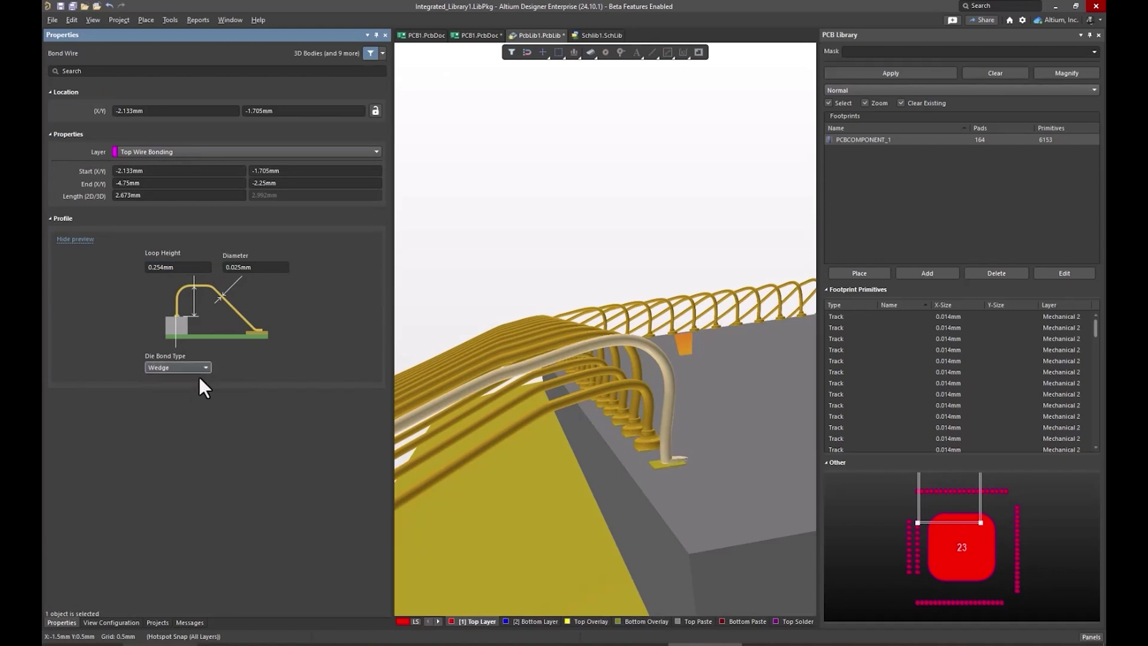
click(201, 369)
click(196, 379)
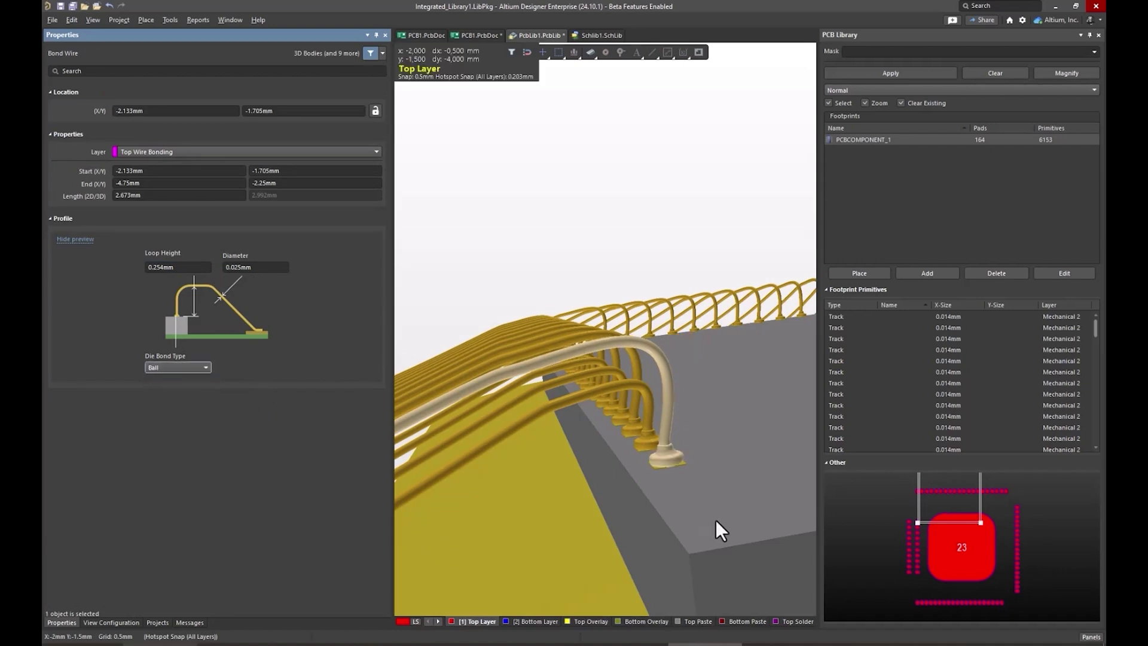
ctrl+scroll(717, 519, down, 2)
ctrl+scroll(716, 519, down, 2)
shift+right_drag(717, 520, 687, 559)
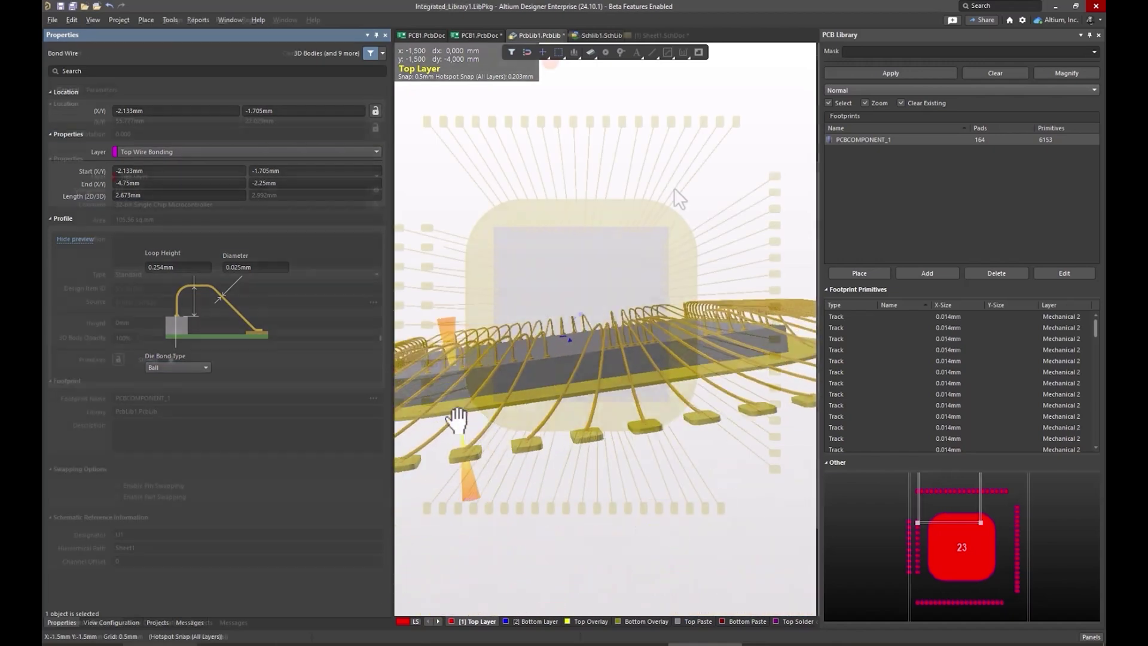
key(2)
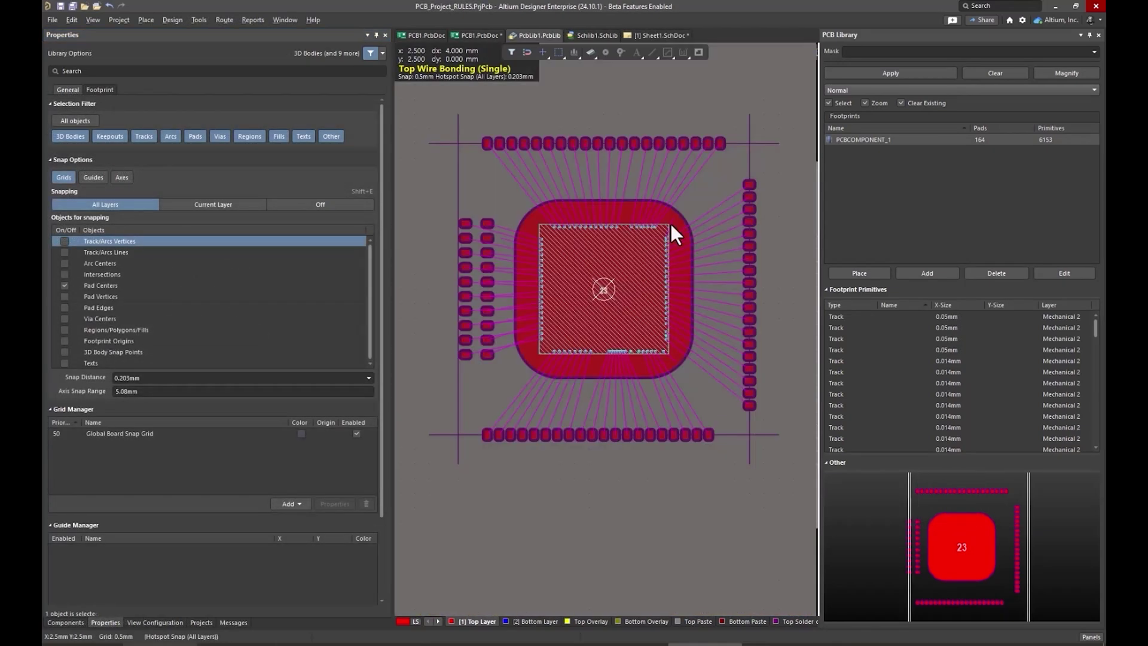
ctrl+scroll(554, 249, up, 2)
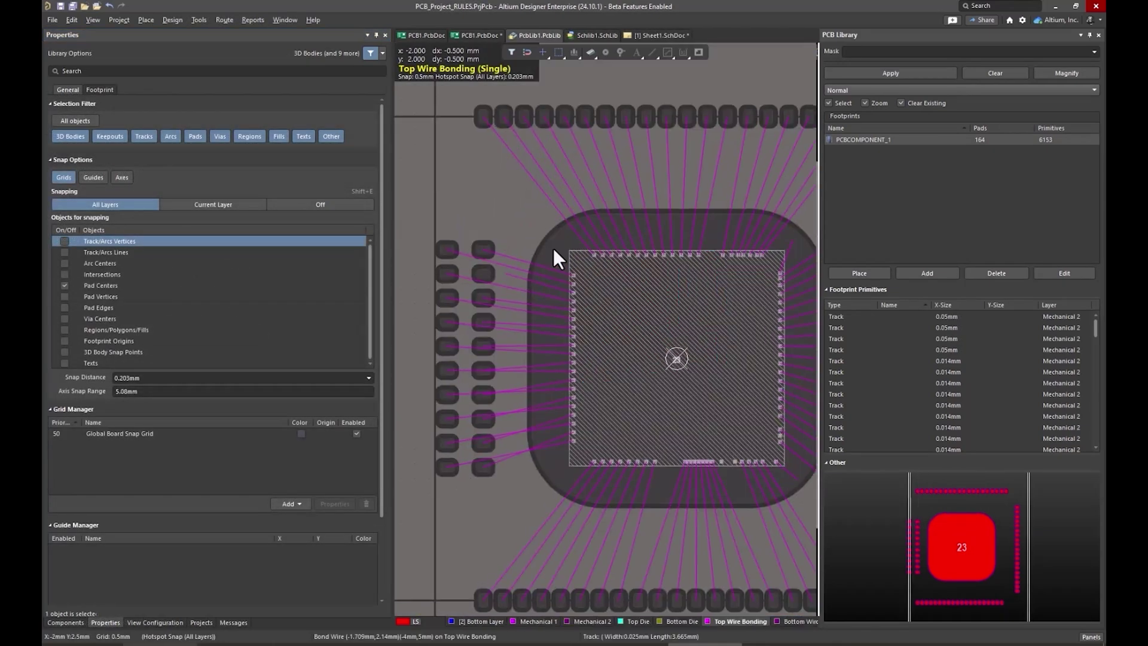
ctrl+scroll(541, 249, down, 3)
With Top Layer active, select the whole footprint and rearrange its bond wires across the pads
drag(488, 159, 737, 468)
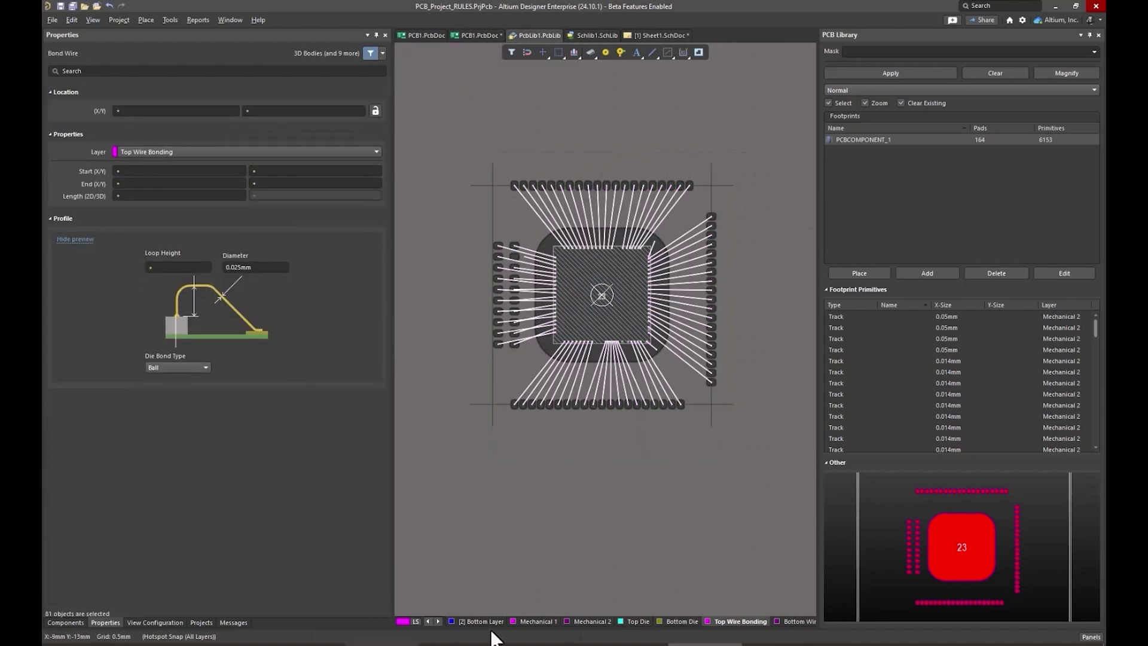
click(429, 621)
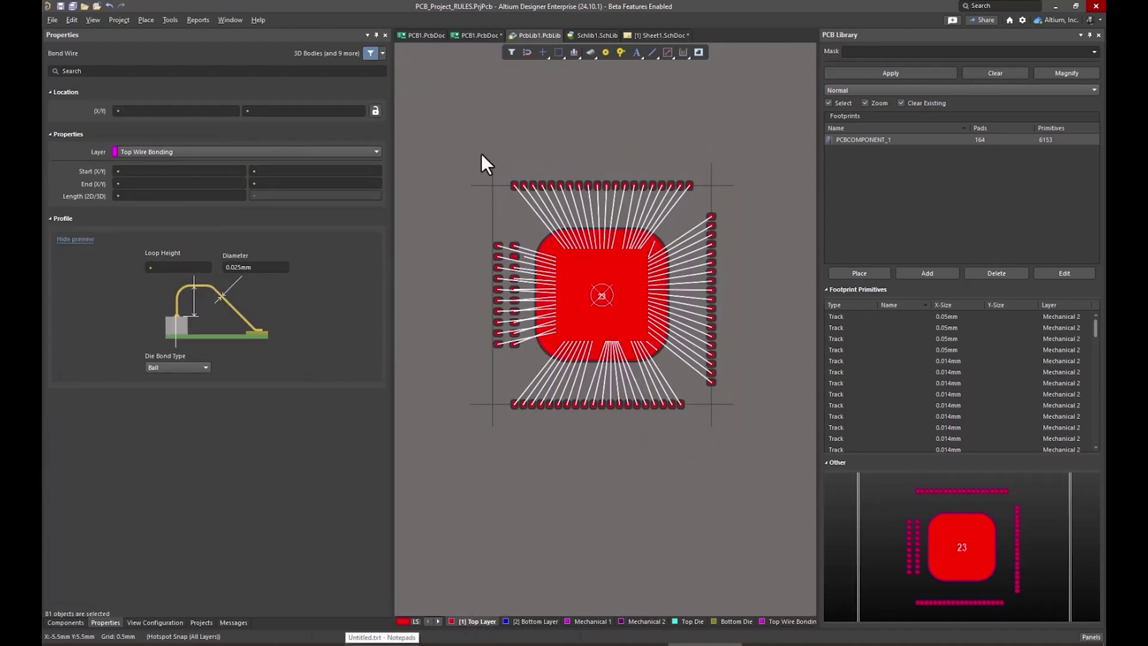
key(shift+h)
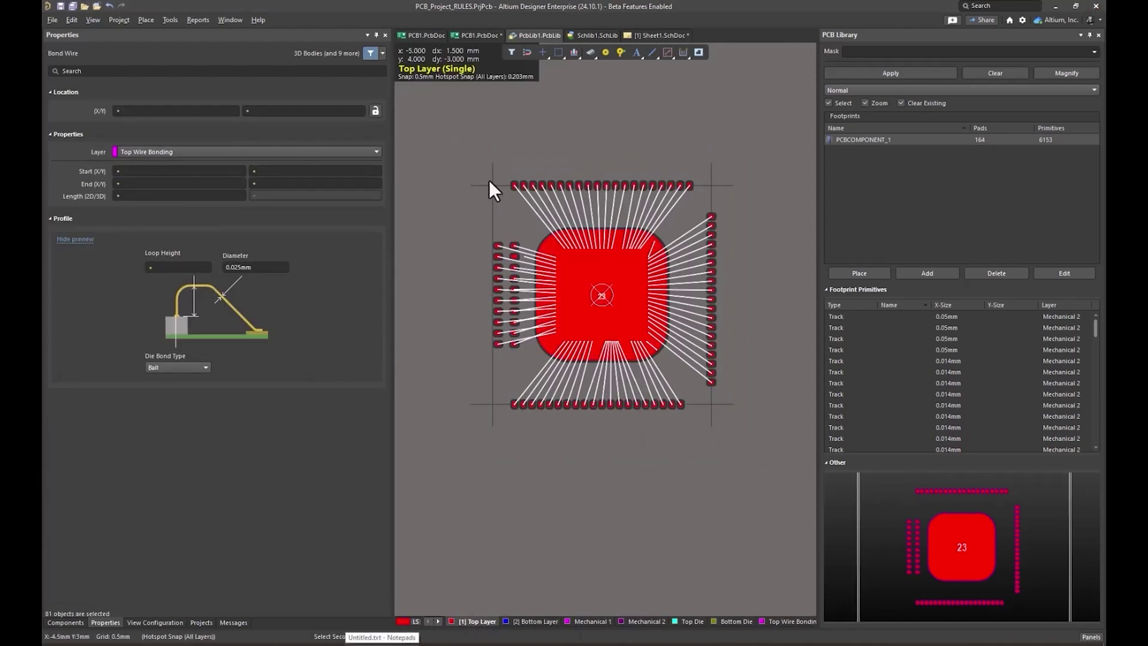
drag(463, 146, 750, 477)
right_click(551, 244)
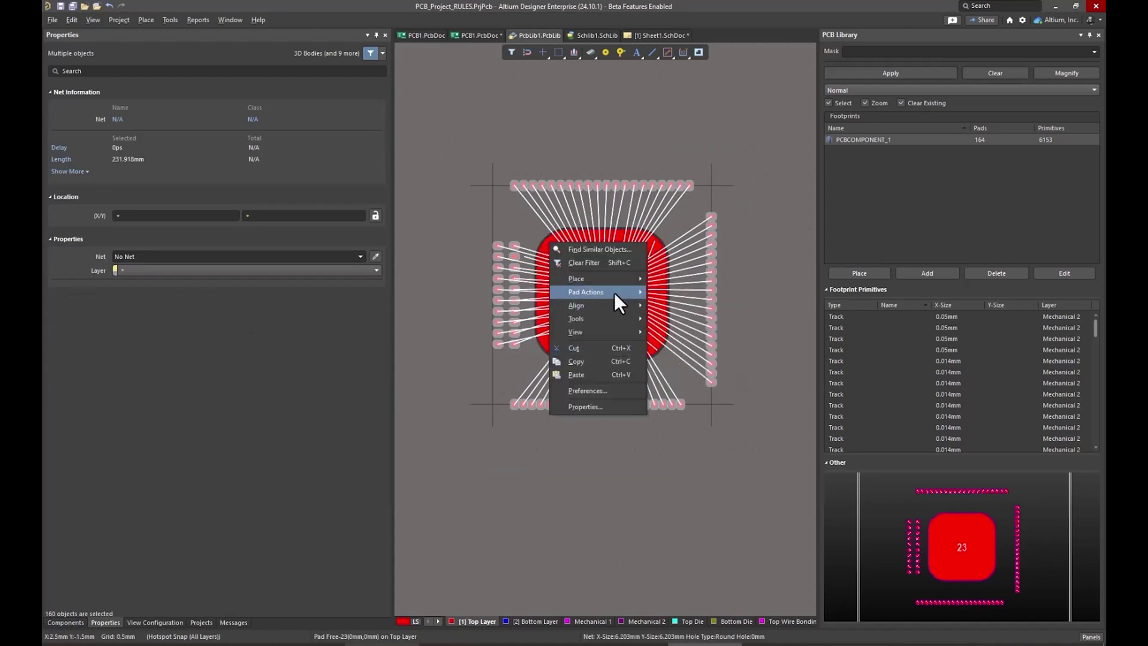
mouse_move(577, 305)
click(729, 375)
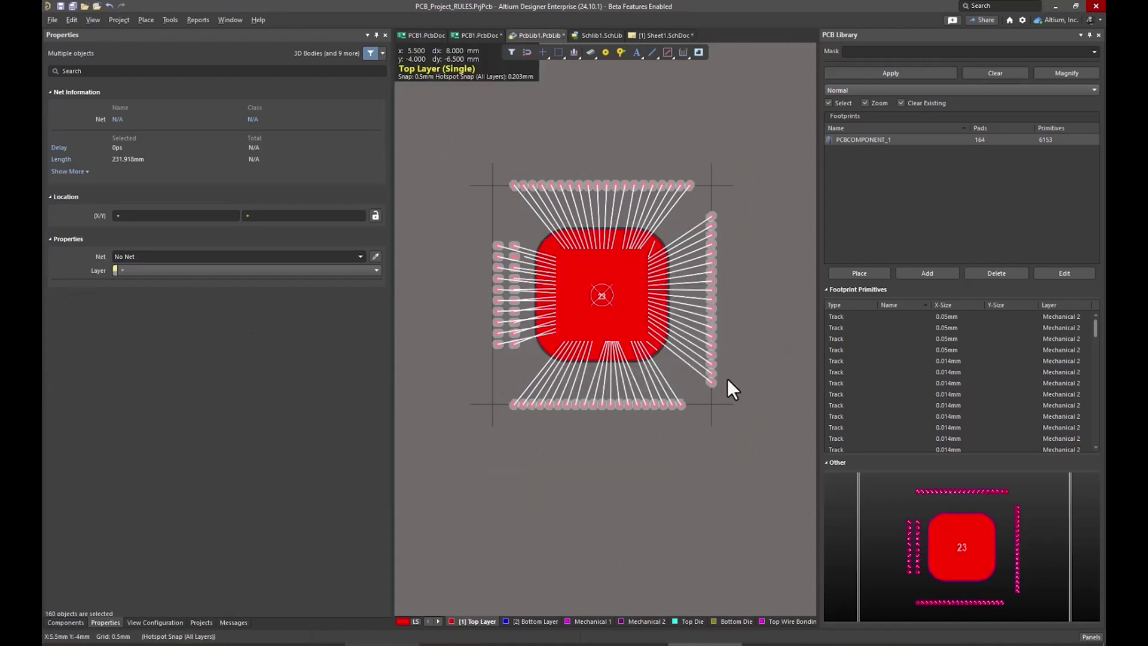
ctrl+scroll(565, 213, up, 1)
ctrl+scroll(554, 185, up, 2)
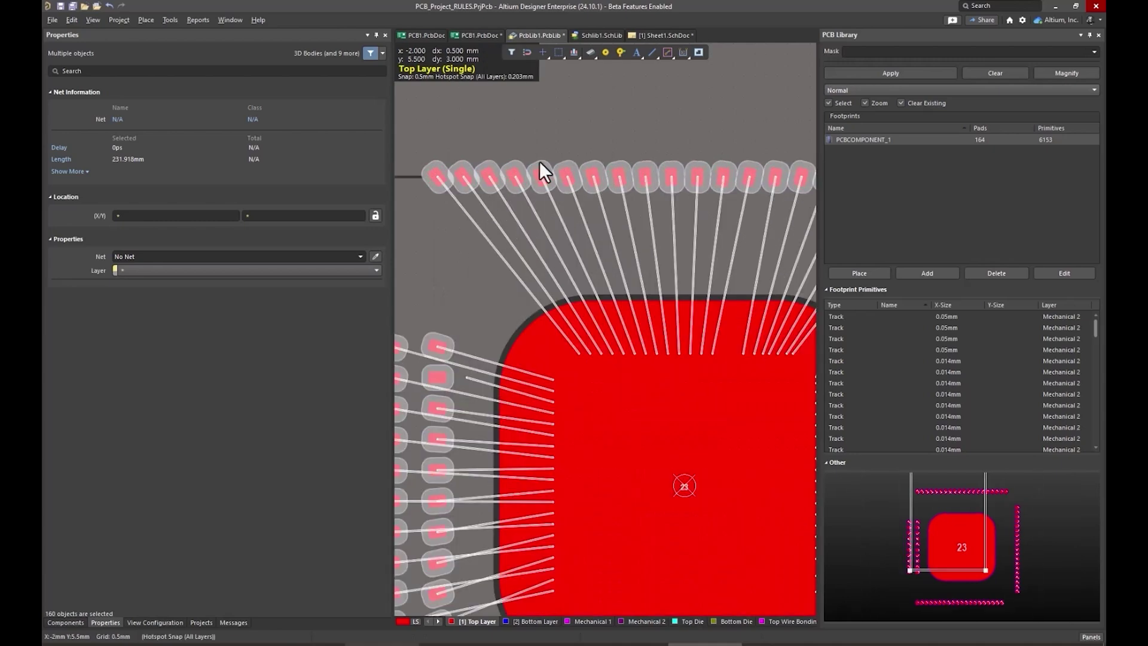
ctrl+scroll(706, 222, down, 1)
ctrl+scroll(640, 216, down, 2)
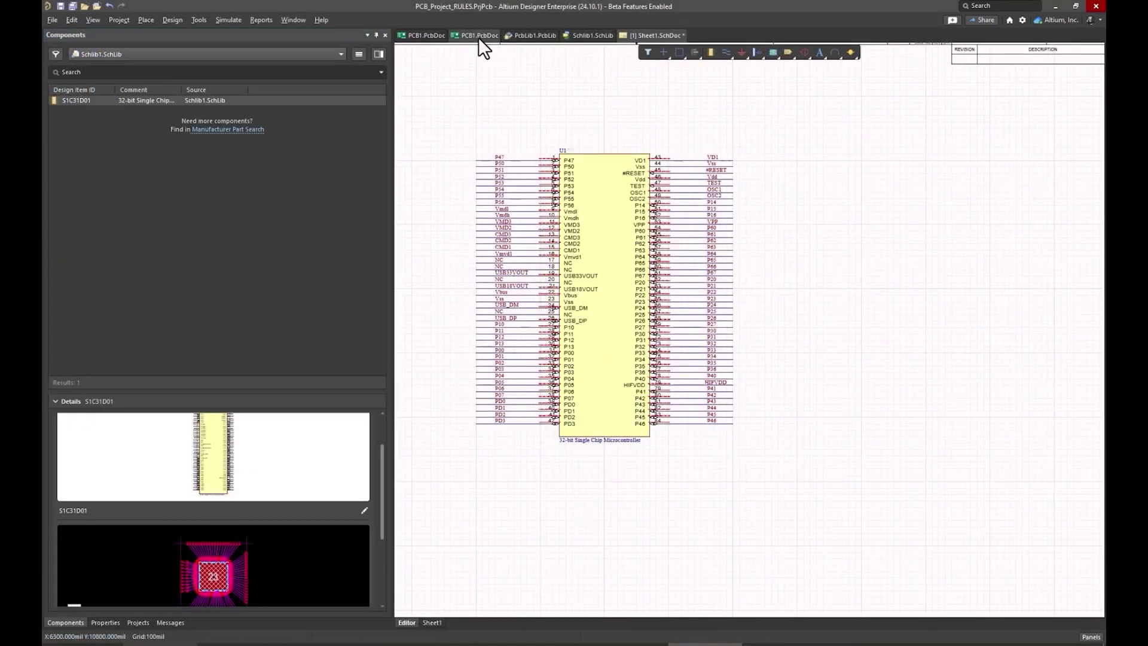
Import the schematic changes into PCB1.PcbDoc and pan the board to show U1
click(478, 36)
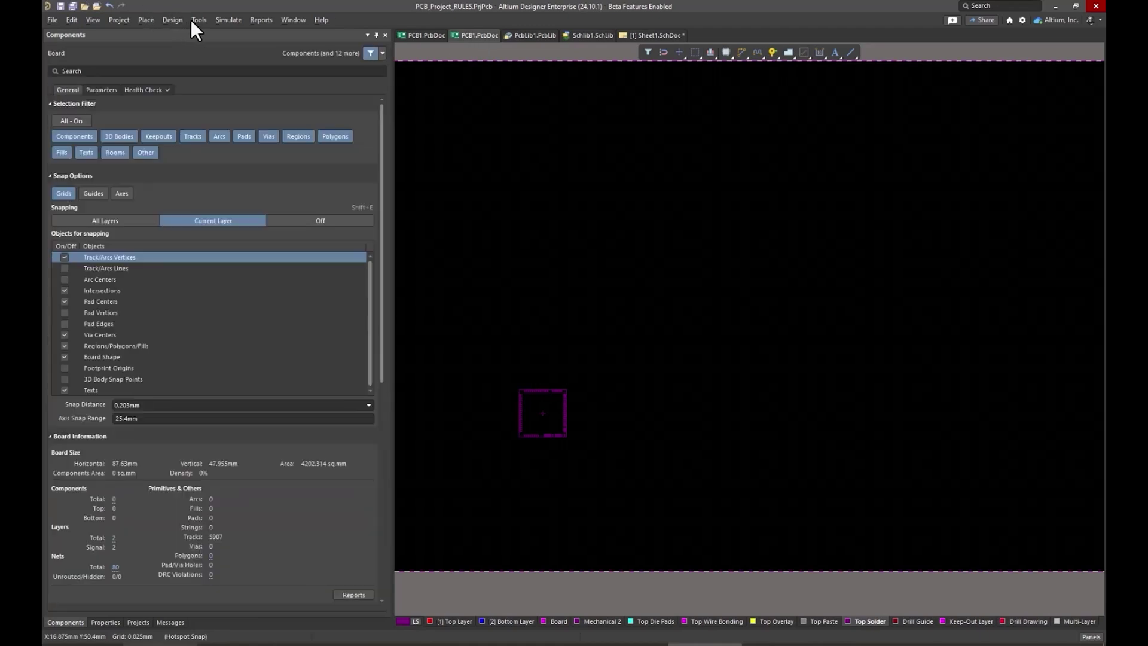
click(191, 19)
click(188, 46)
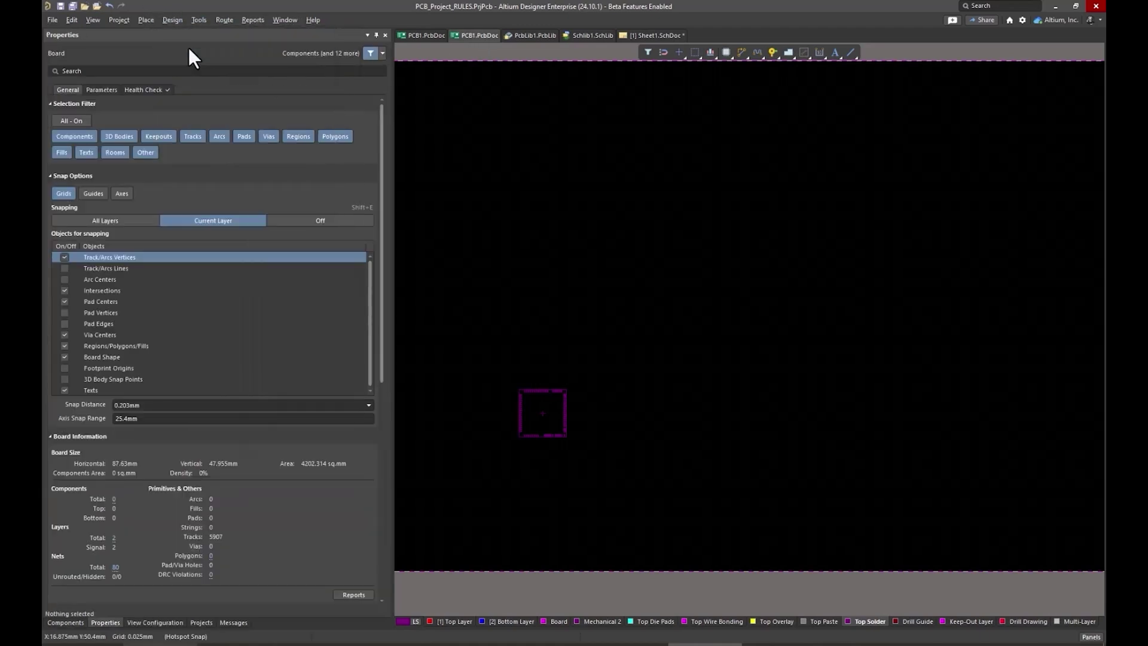
click(386, 524)
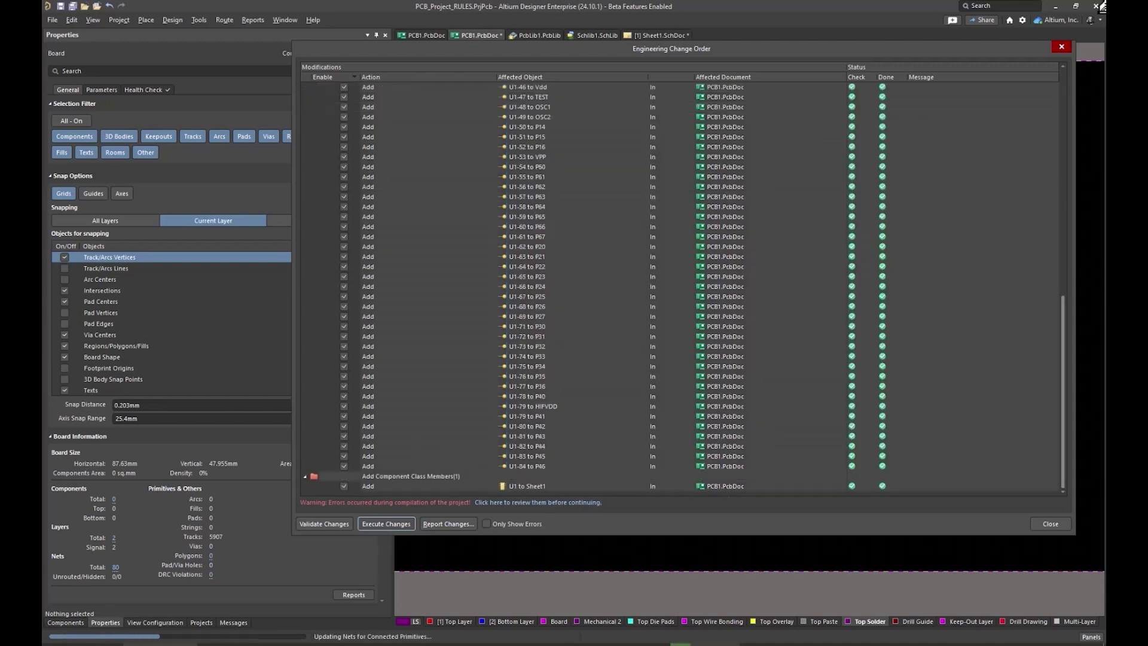
click(1062, 47)
right_drag(851, 320, 584, 313)
ctrl+scroll(805, 362, down, 2)
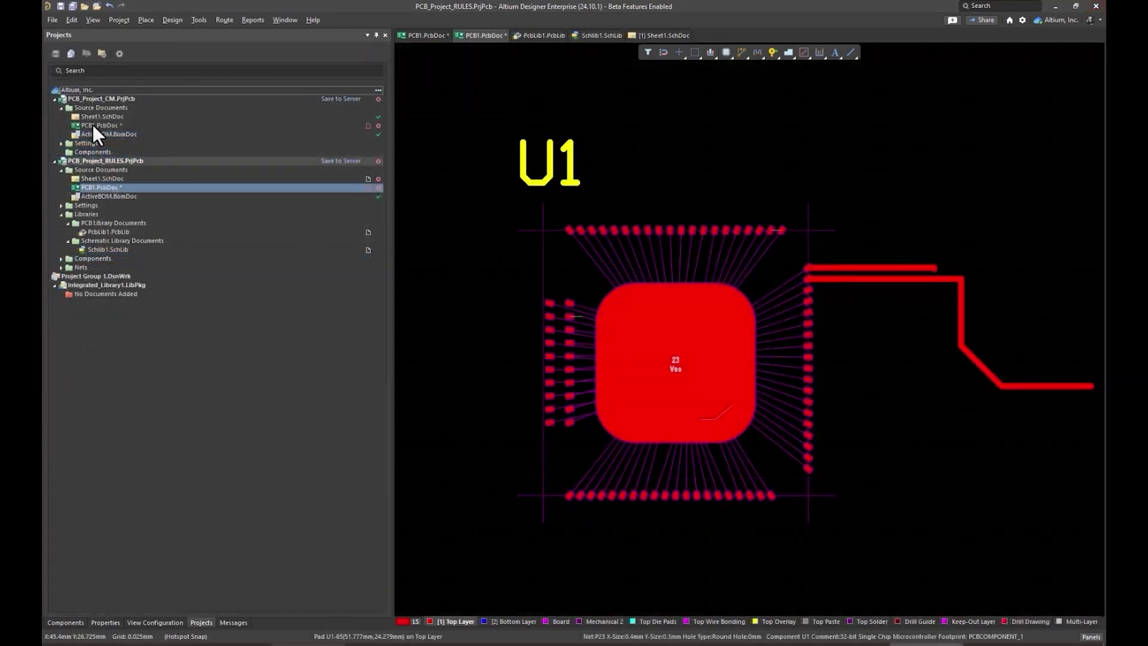
double_click(94, 123)
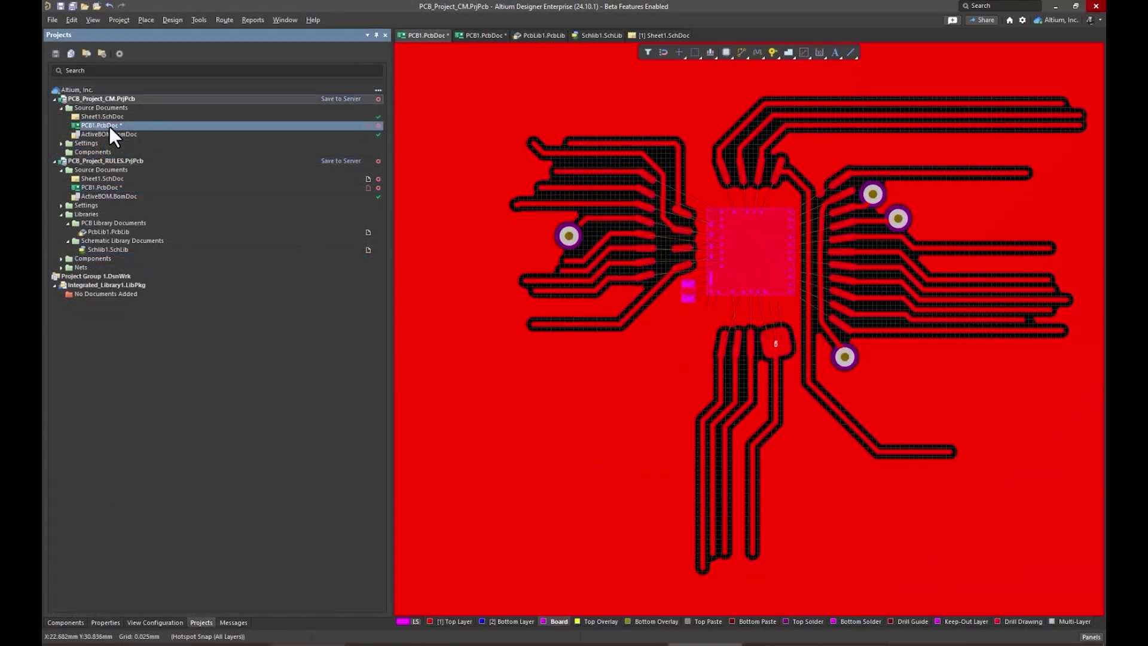
right_drag(641, 385, 605, 377)
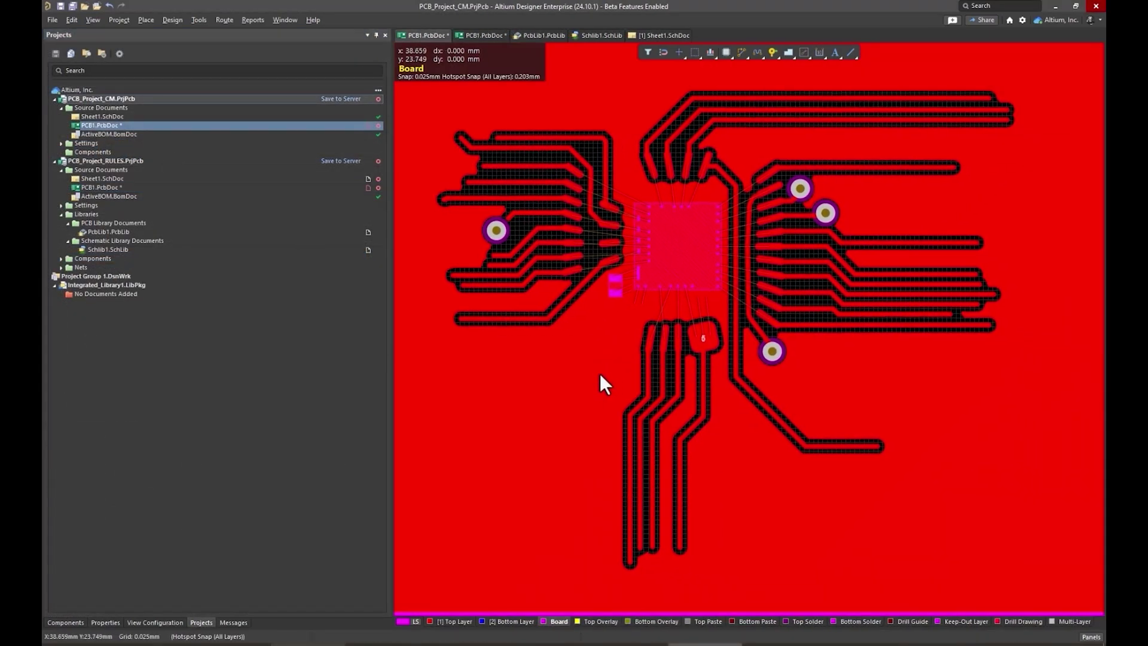
key(3)
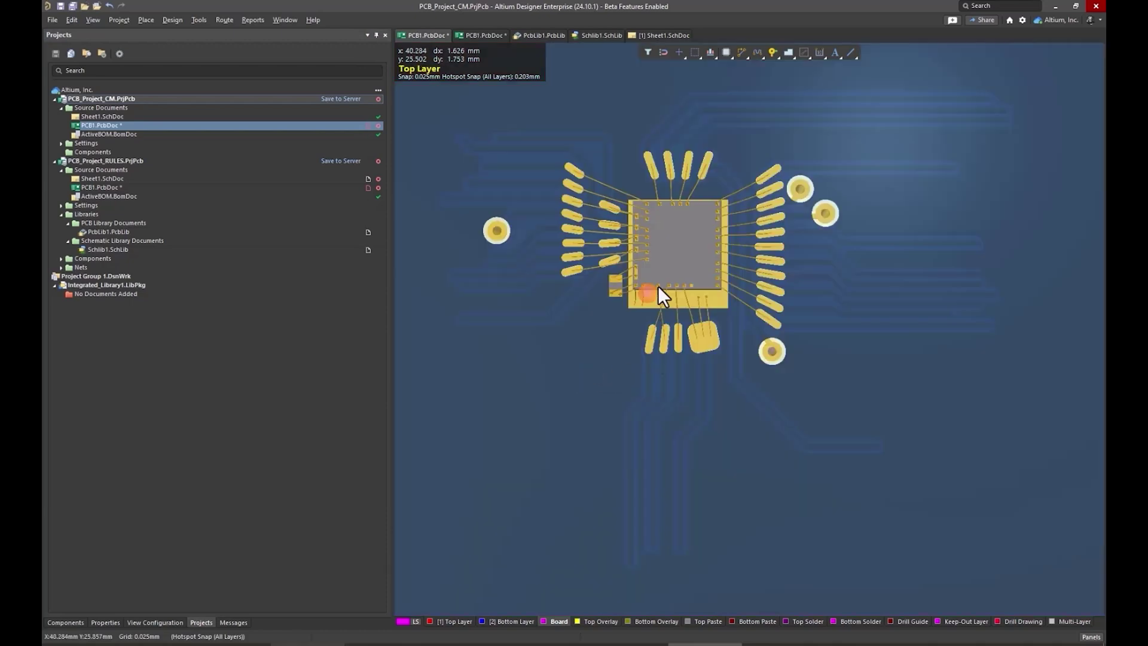
ctrl+scroll(657, 285, up, 2)
ctrl+scroll(625, 291, up, 2)
mouse_move(631, 332)
shift+right_down()
mouse_move(618, 338)
mouse_move(596, 275)
shift+right_up()
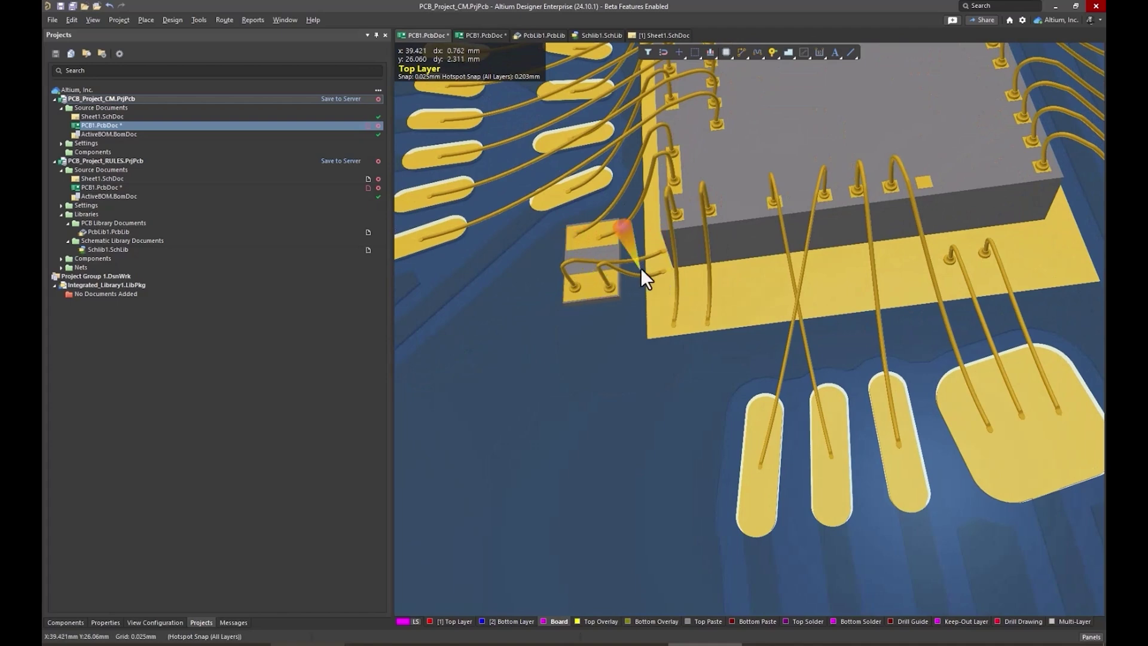
key(ctrl+w)
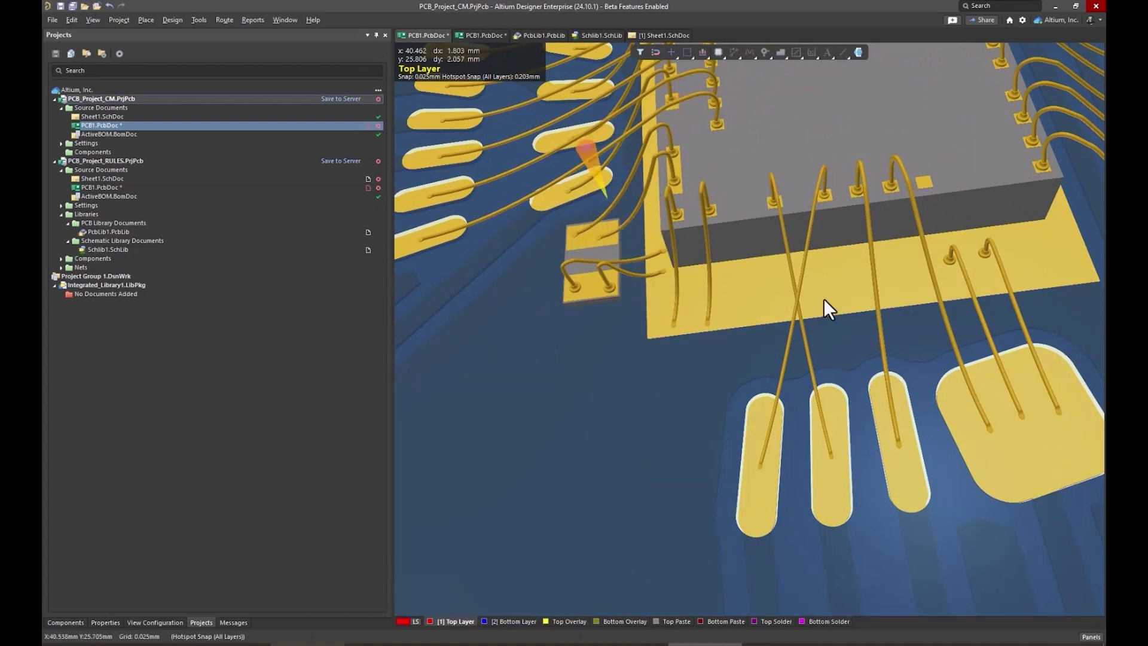
shift+scroll(824, 299, right, 3)
shift+scroll(789, 297, right, 3)
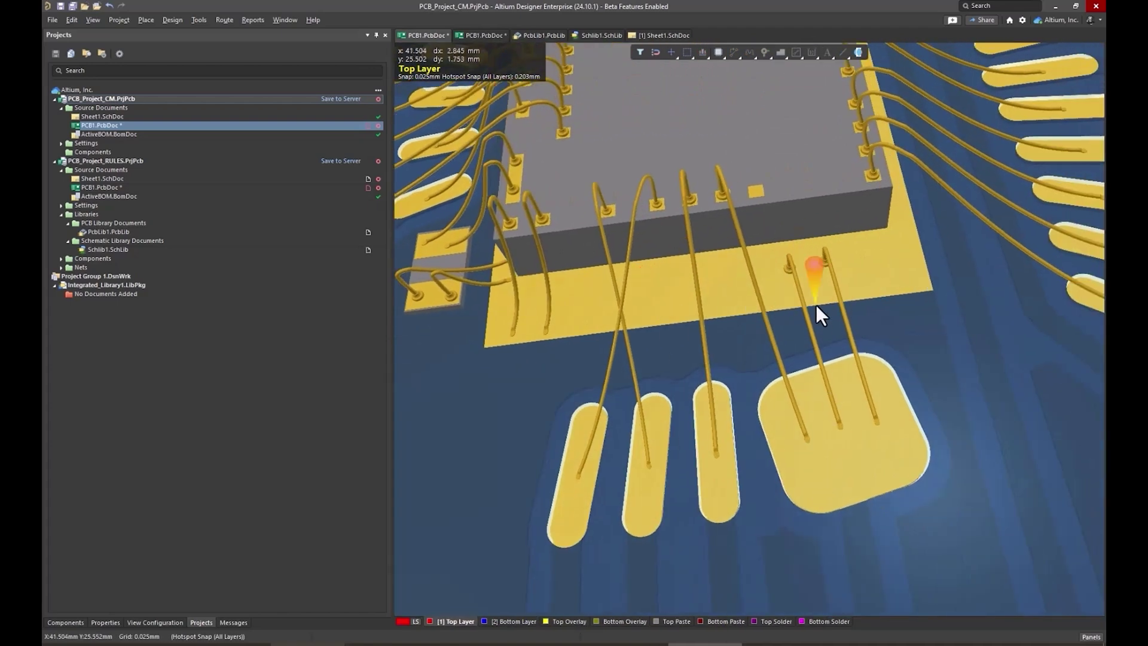
ctrl+scroll(810, 302, down, 2)
ctrl+scroll(756, 454, down, 3)
ctrl+scroll(756, 454, down, 2)
ctrl+scroll(729, 455, down, 2)
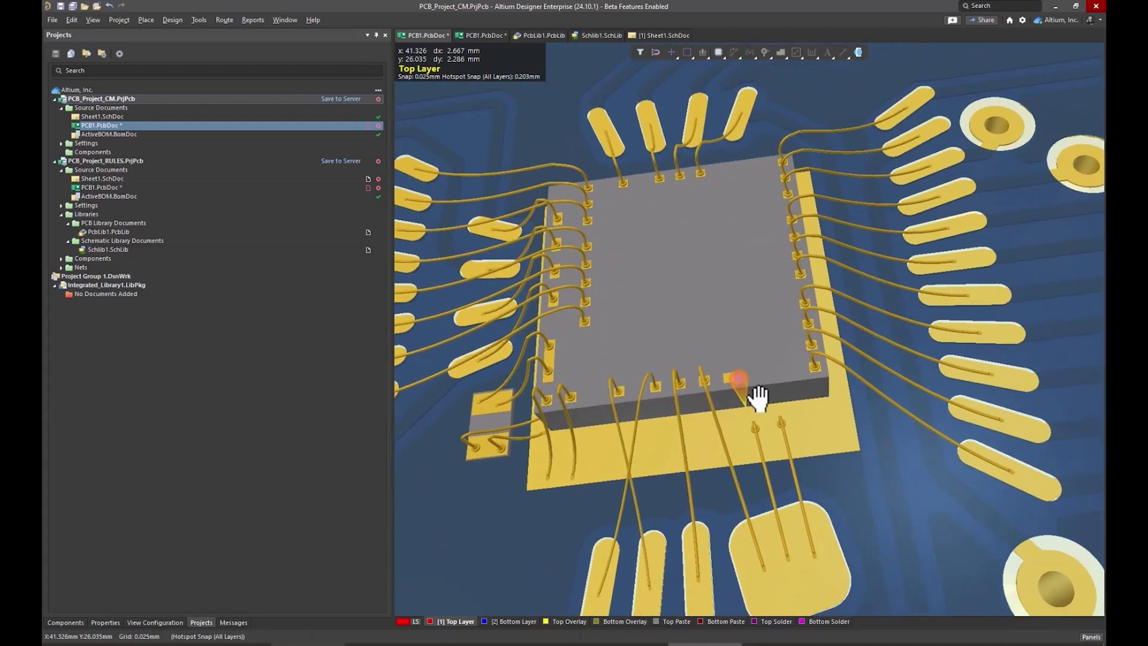
ctrl+scroll(729, 430, down, 2)
mouse_move(729, 430)
shift+right_down()
mouse_move(839, 404)
mouse_move(820, 457)
mouse_move(795, 422)
mouse_move(795, 441)
mouse_move(728, 164)
shift+right_up()
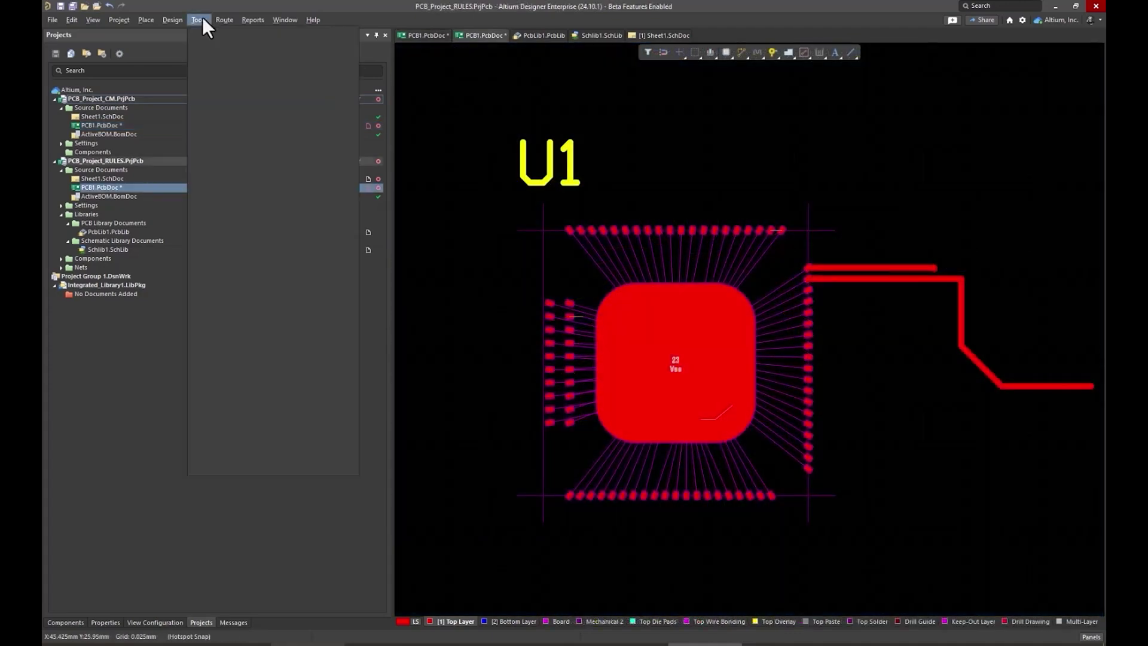
Add a custom Wire Bonding rule in the board's design rules
click(199, 18)
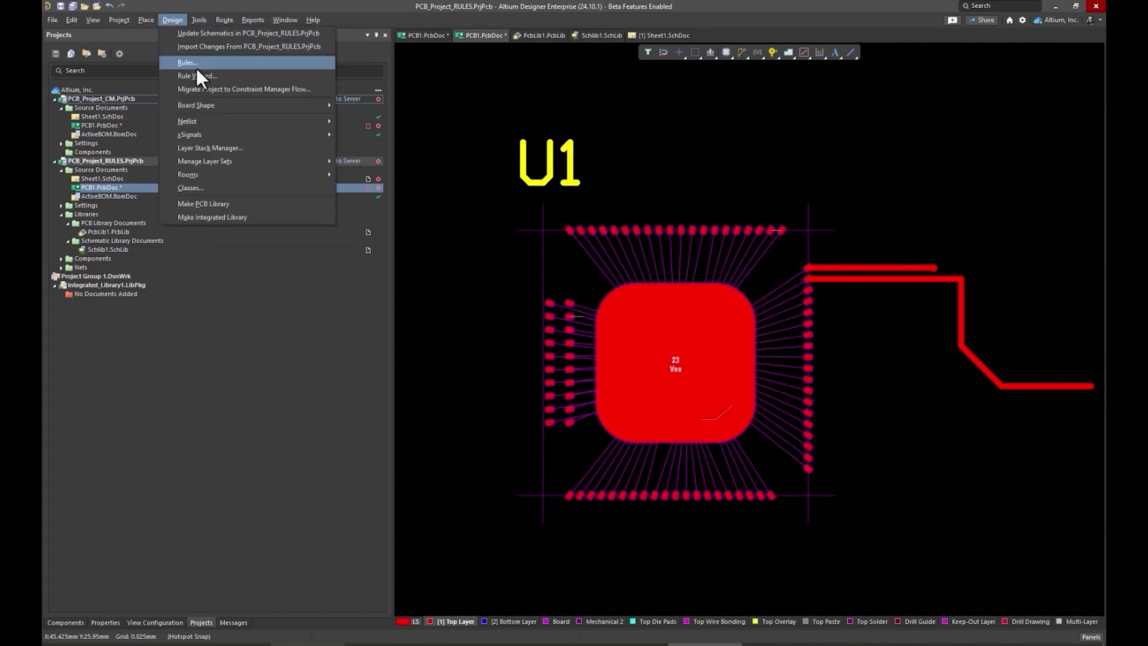
click(199, 62)
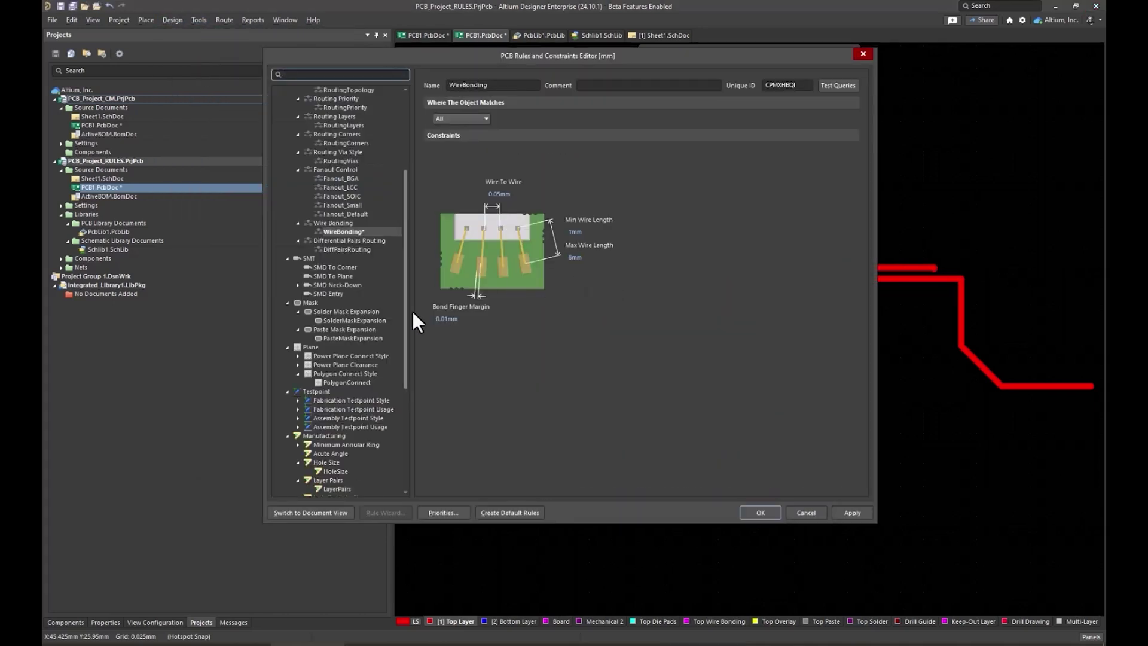
scroll(363, 222, up, 5)
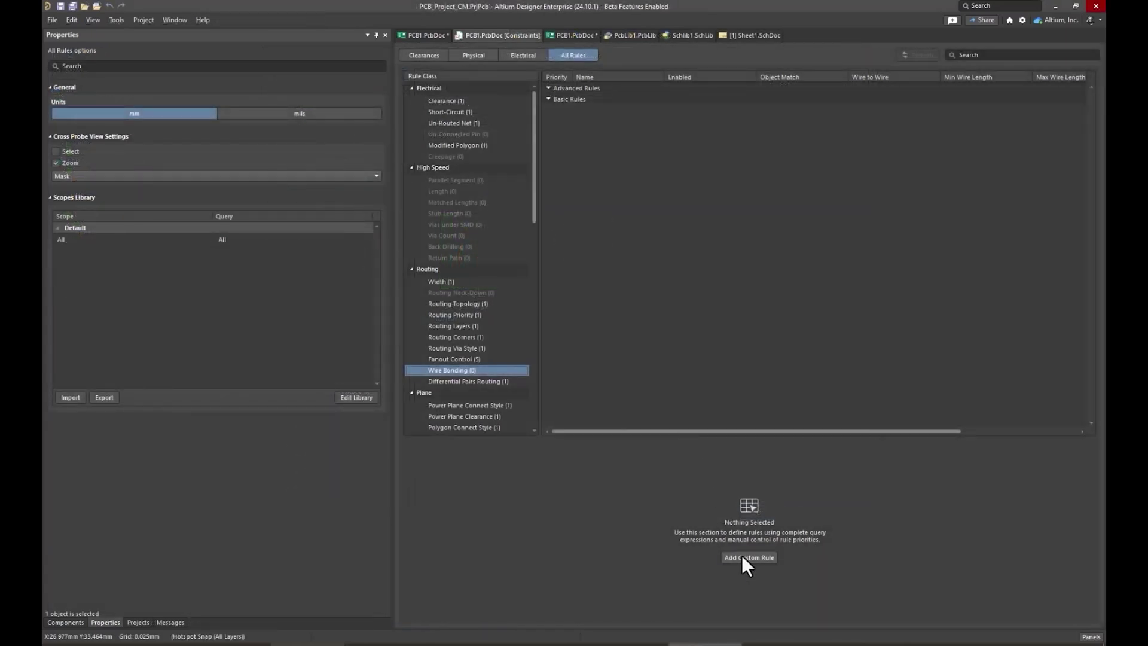
click(742, 554)
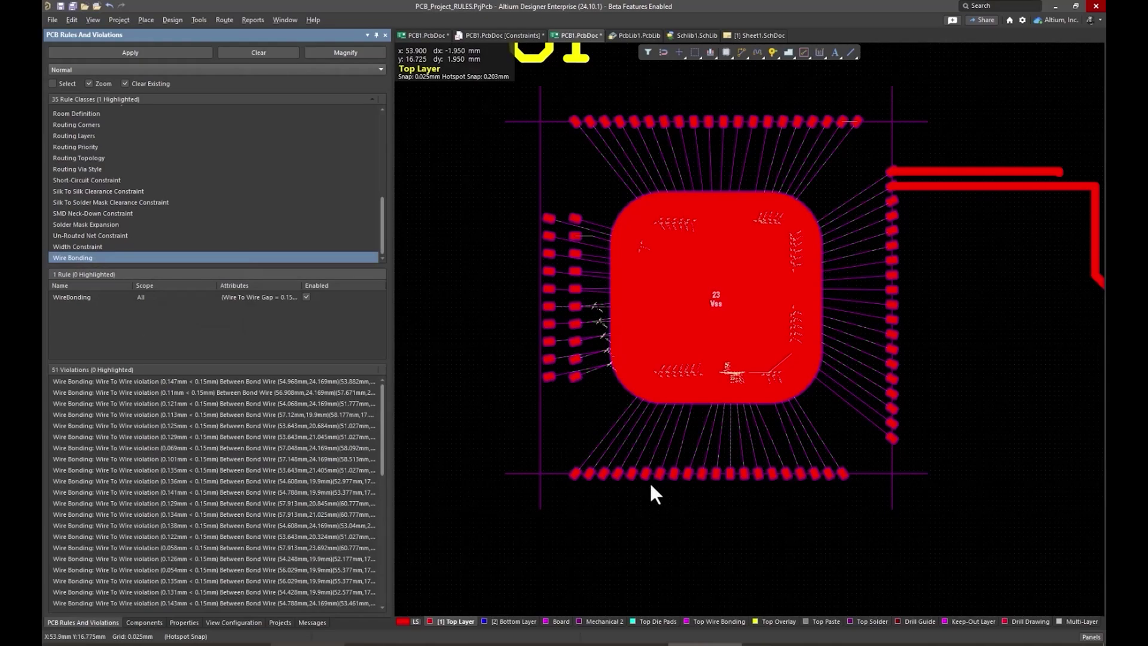
Switch the board to 3D view and orbit it around the chip
click(507, 423)
mouse_move(653, 436)
shift+right_down()
mouse_move(759, 448)
mouse_move(688, 323)
mouse_move(743, 410)
mouse_move(738, 462)
mouse_move(778, 469)
shift+right_up()
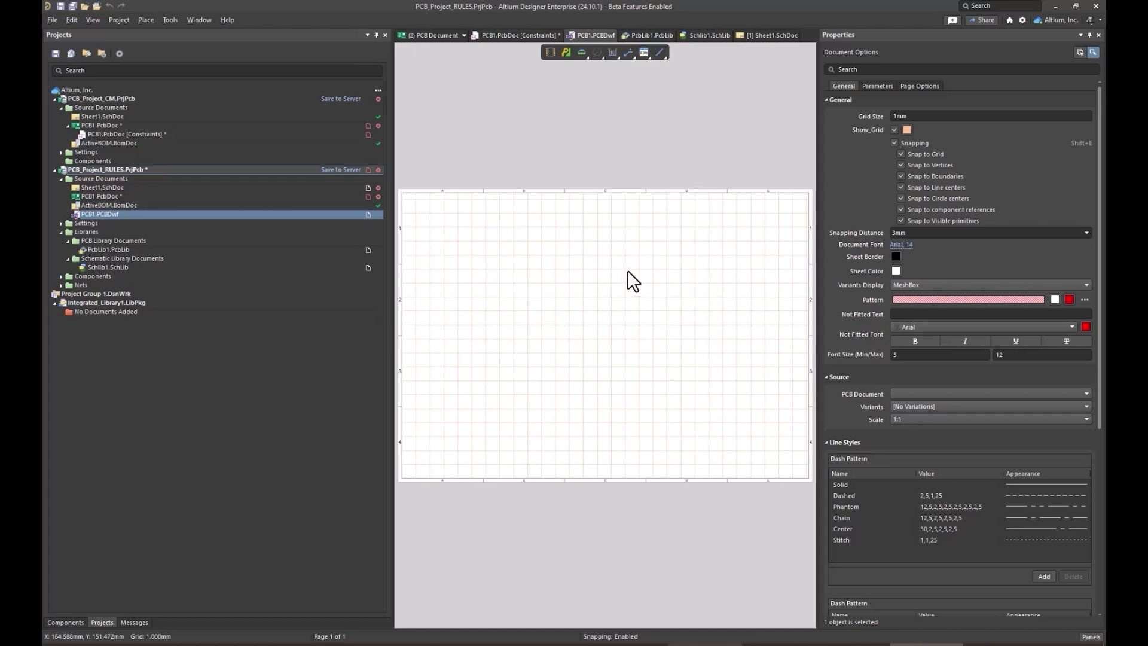
Place a top-side board assembly view and a component view on the drawing sheet
right_click(589, 266)
mouse_move(660, 273)
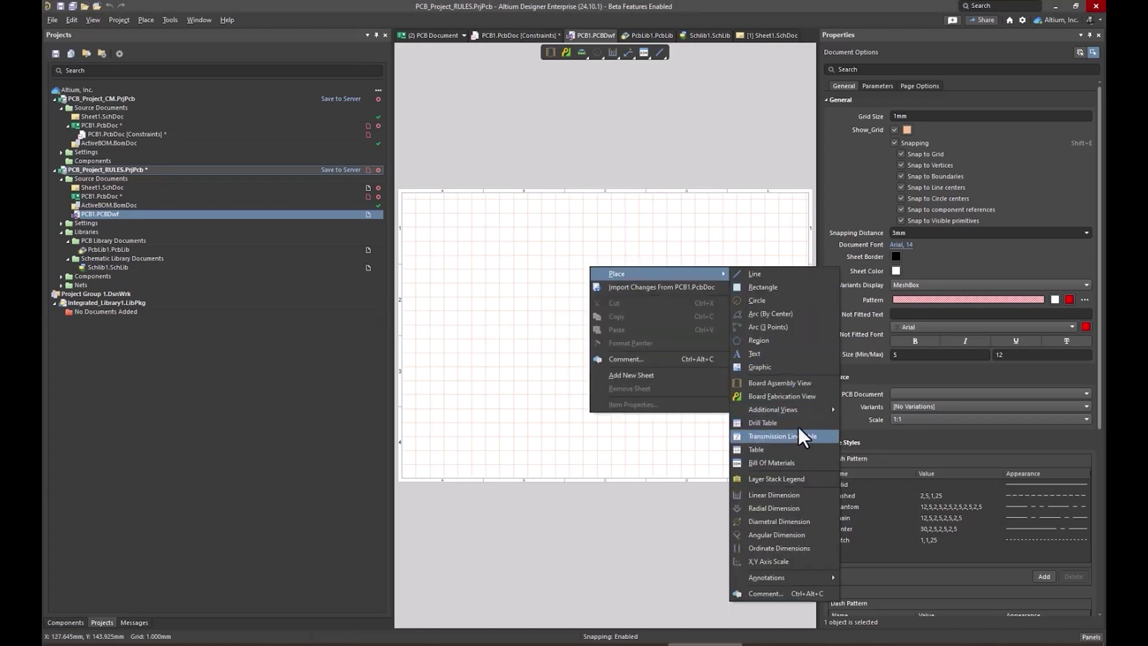
click(785, 384)
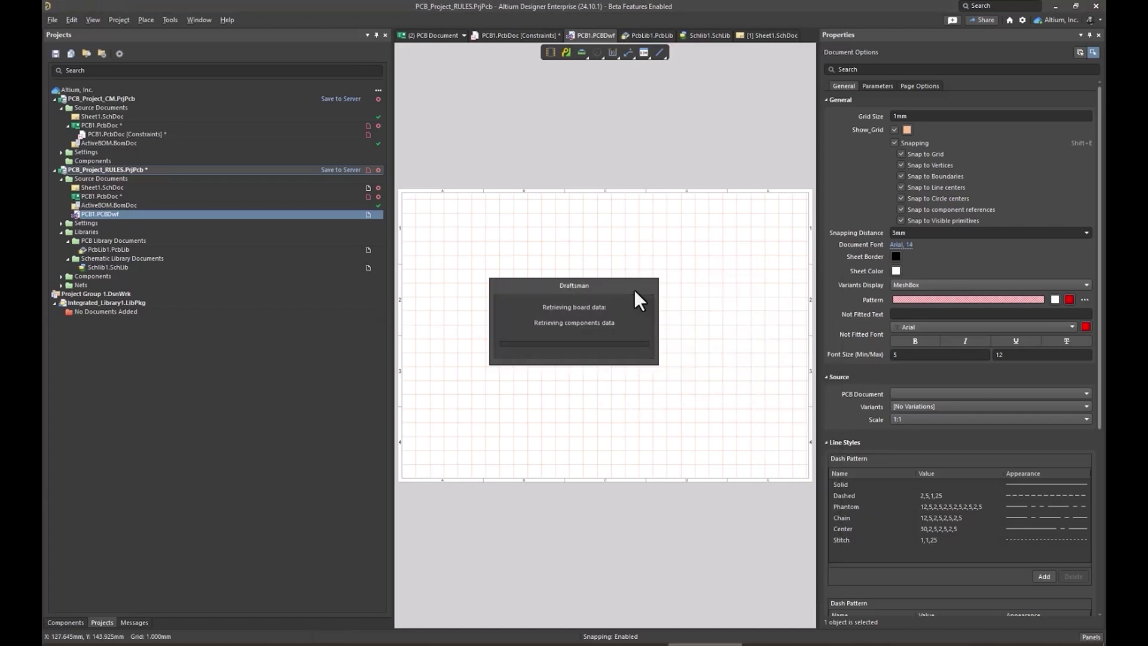
click(552, 292)
right_click(594, 322)
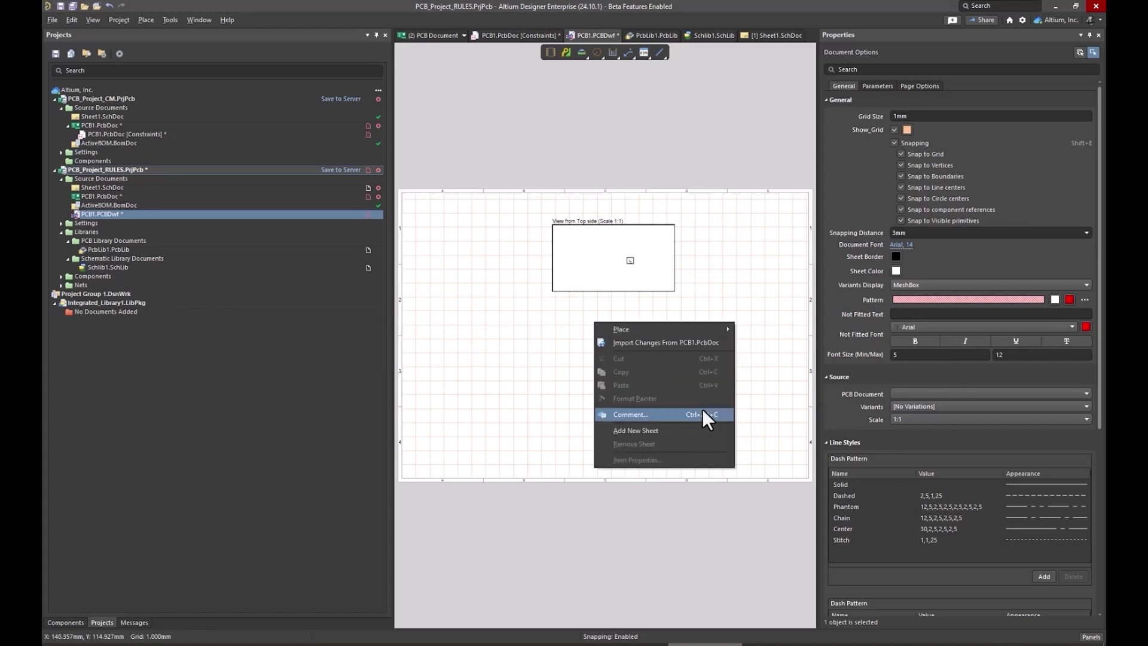
mouse_move(664, 329)
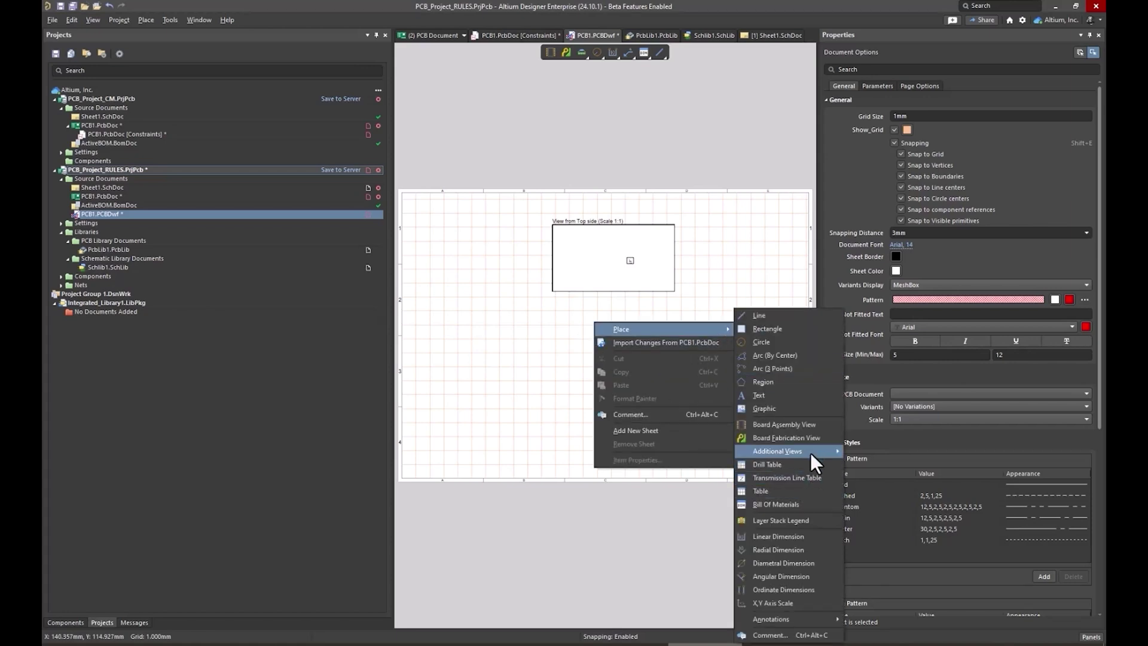
mouse_move(777, 451)
click(878, 476)
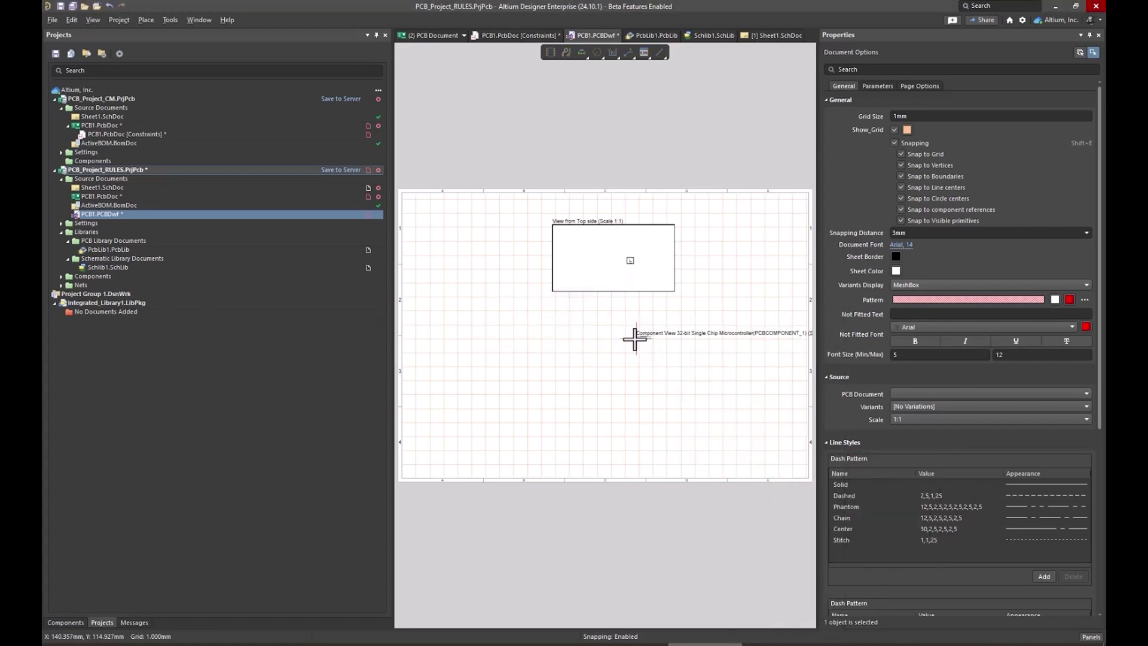
click(625, 311)
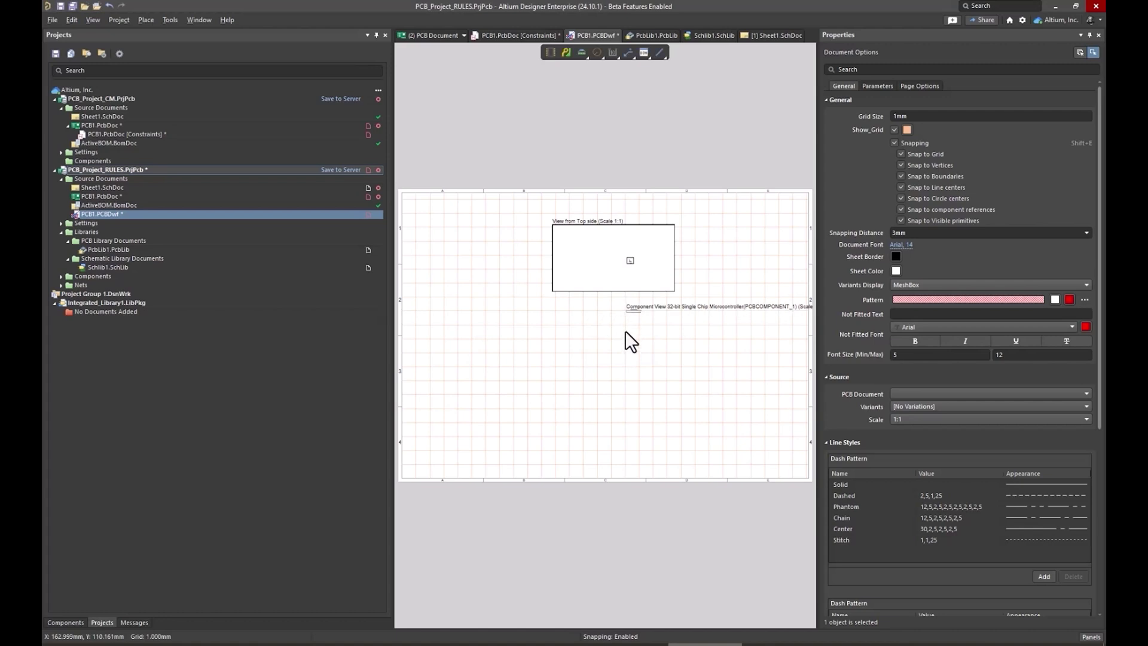
ctrl+scroll(649, 321, up, 2)
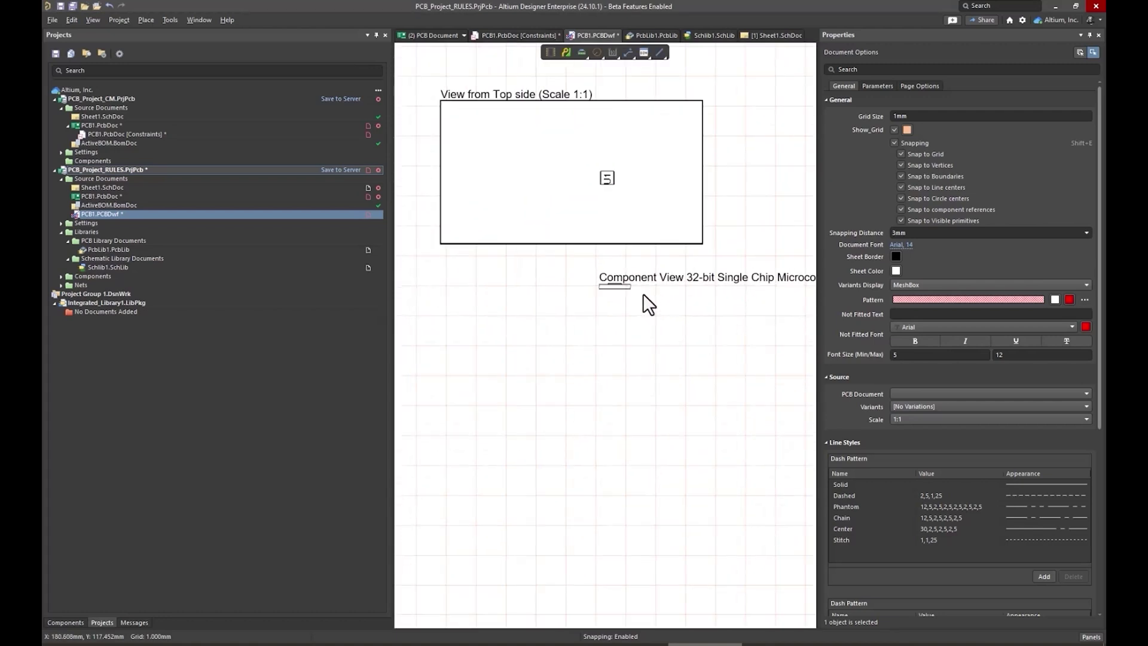
Set the component view to Top side, pads shown, purple die pads, 8:1 scale, below the board
click(618, 285)
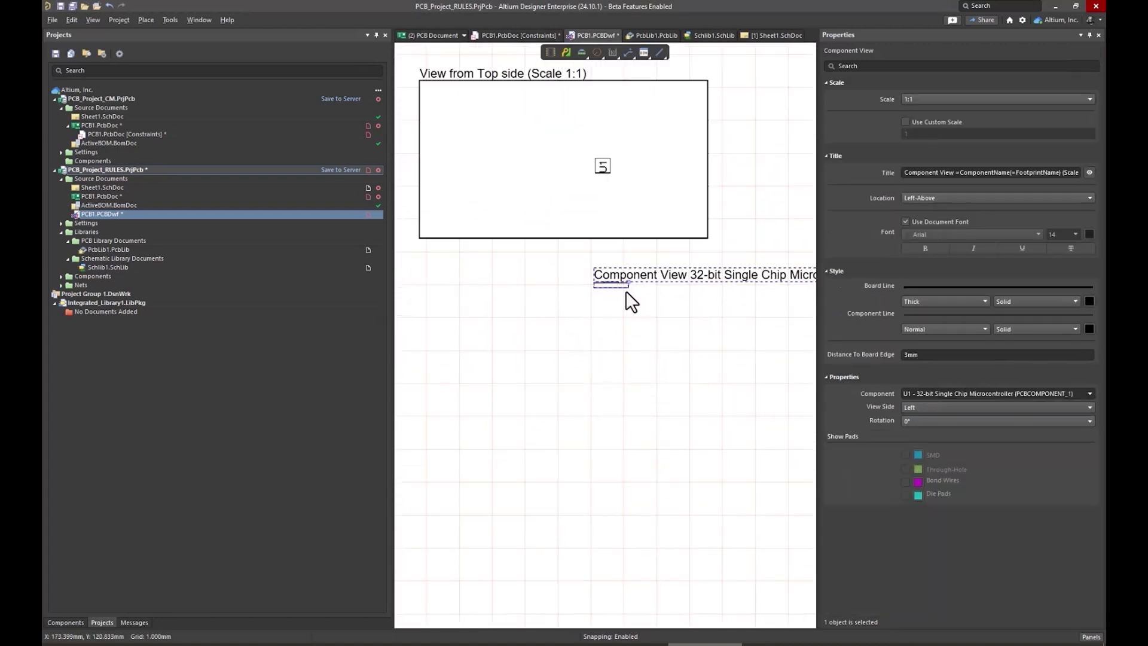
click(991, 409)
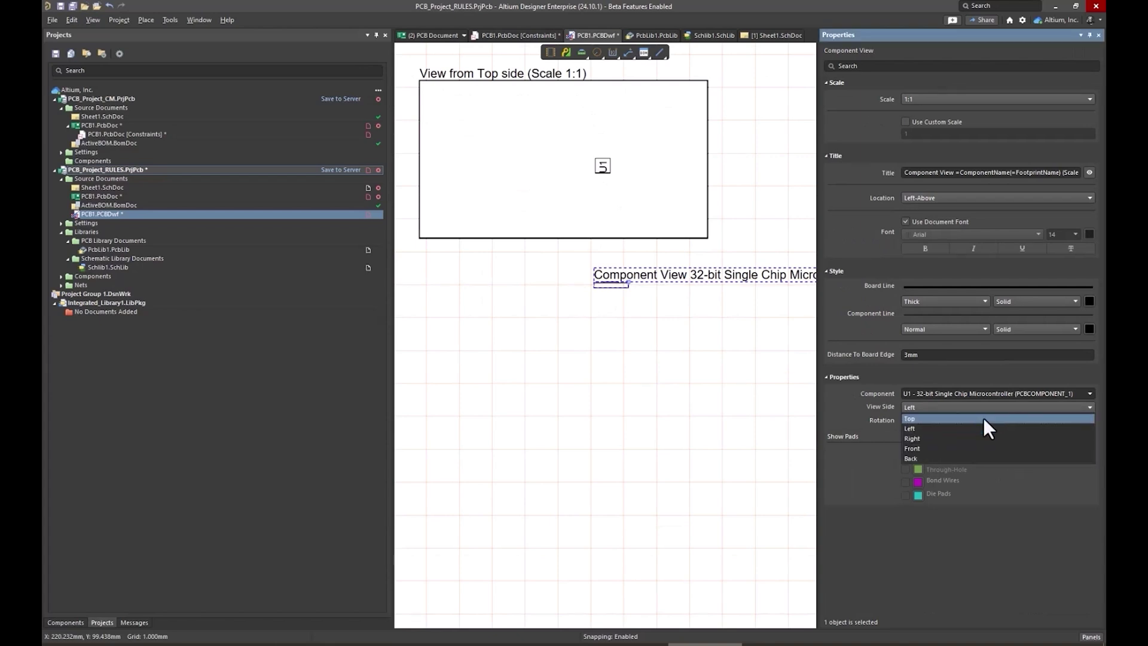
click(983, 417)
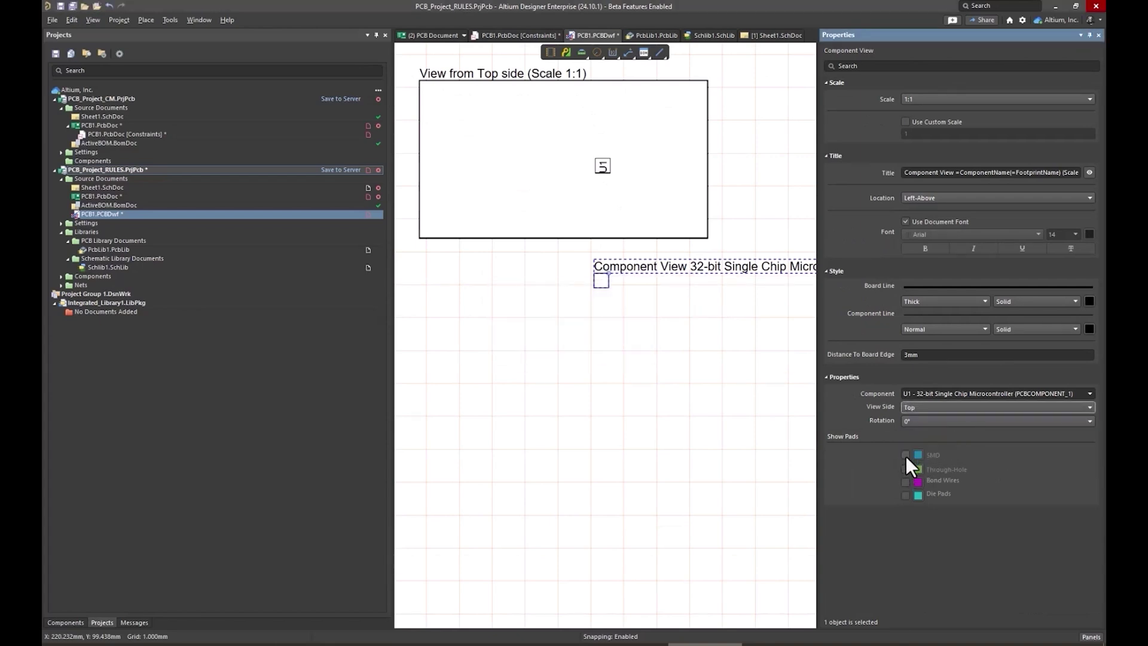
click(905, 471)
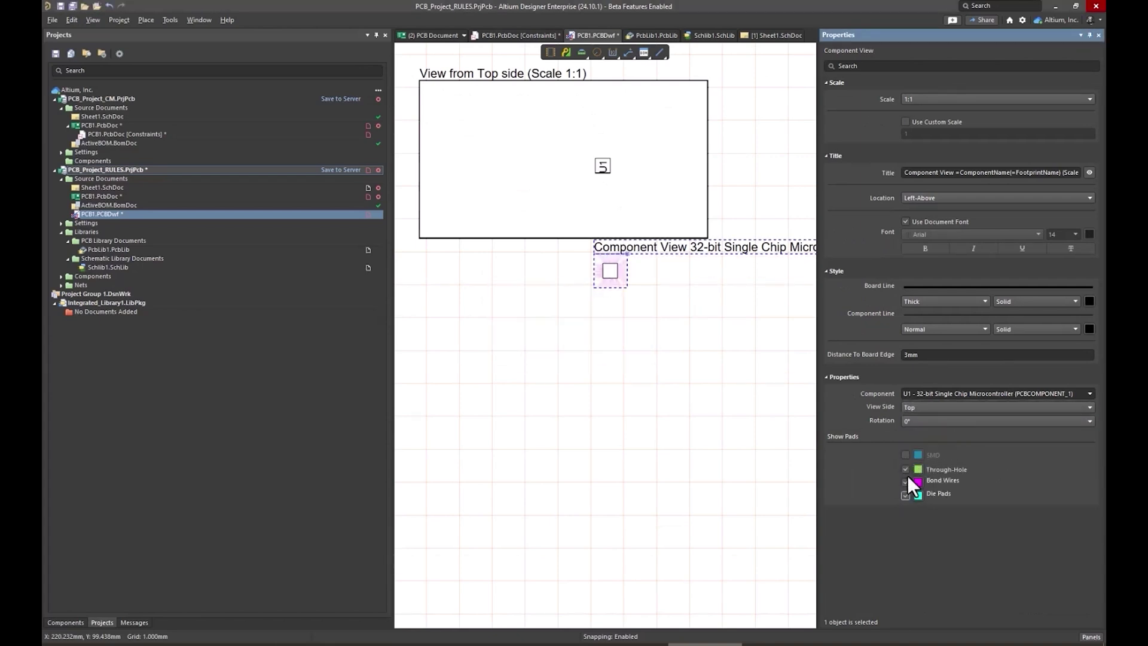
click(906, 456)
click(917, 495)
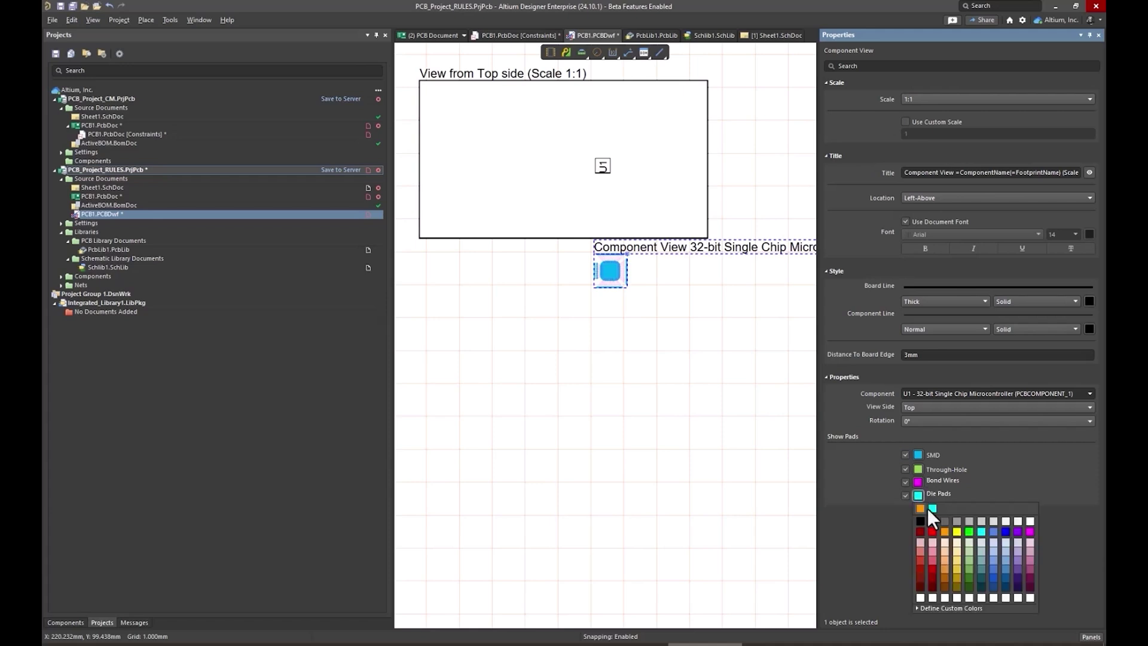
click(1020, 535)
ctrl+scroll(617, 275, up, 1)
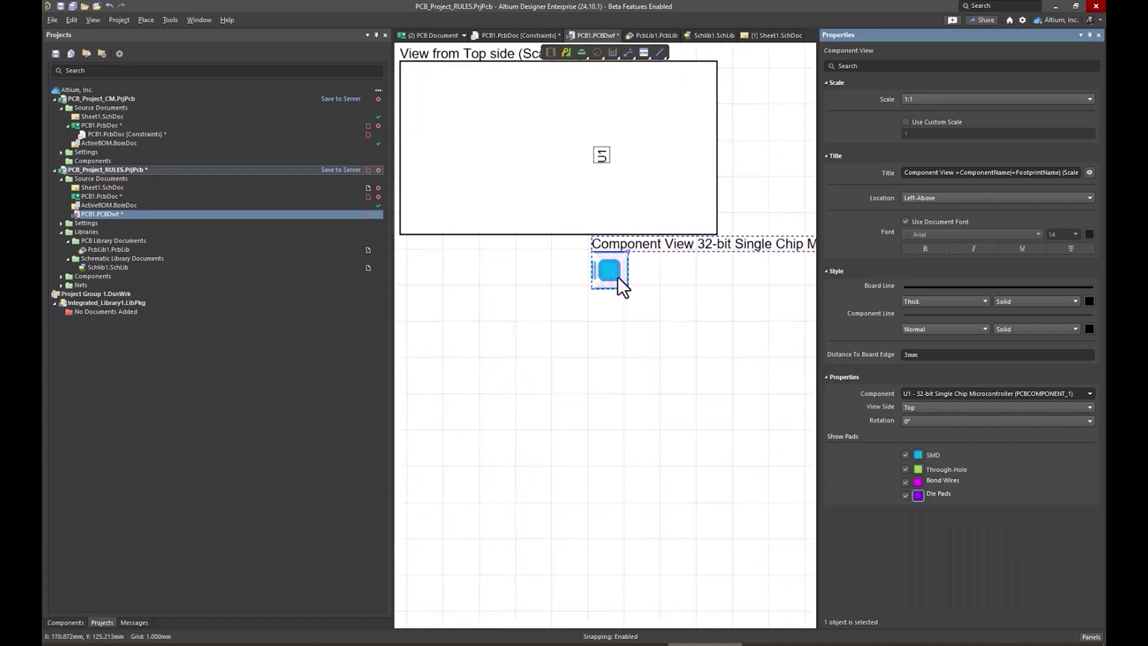
ctrl+scroll(614, 271, up, 1)
ctrl+scroll(618, 275, up, 1)
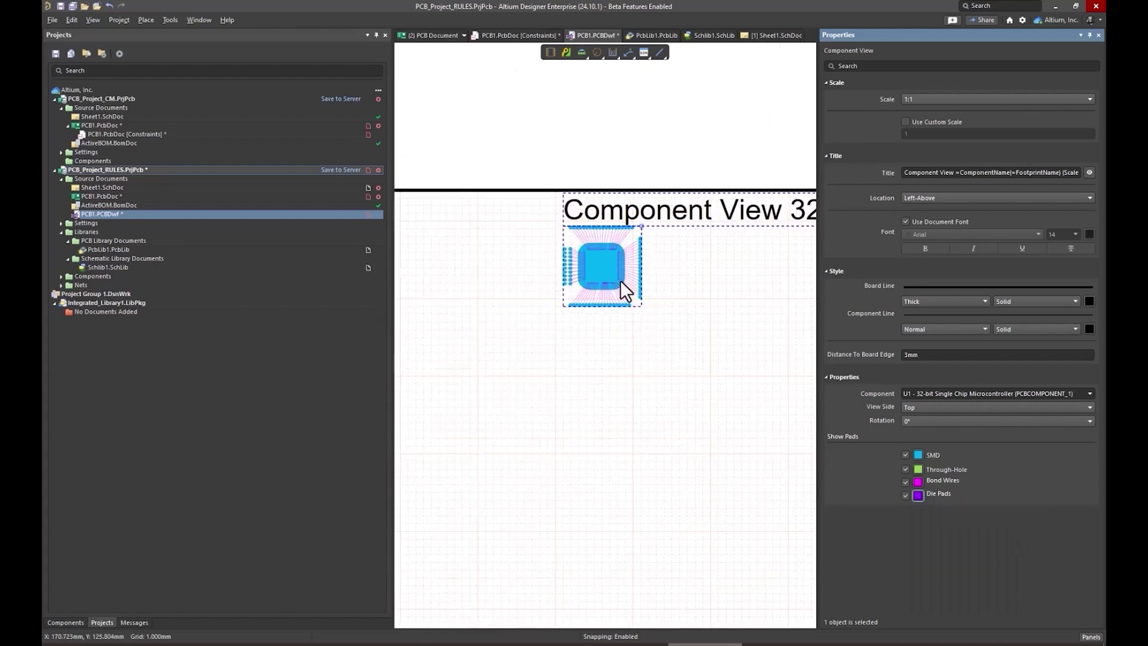
ctrl+scroll(620, 280, up, 1)
click(925, 99)
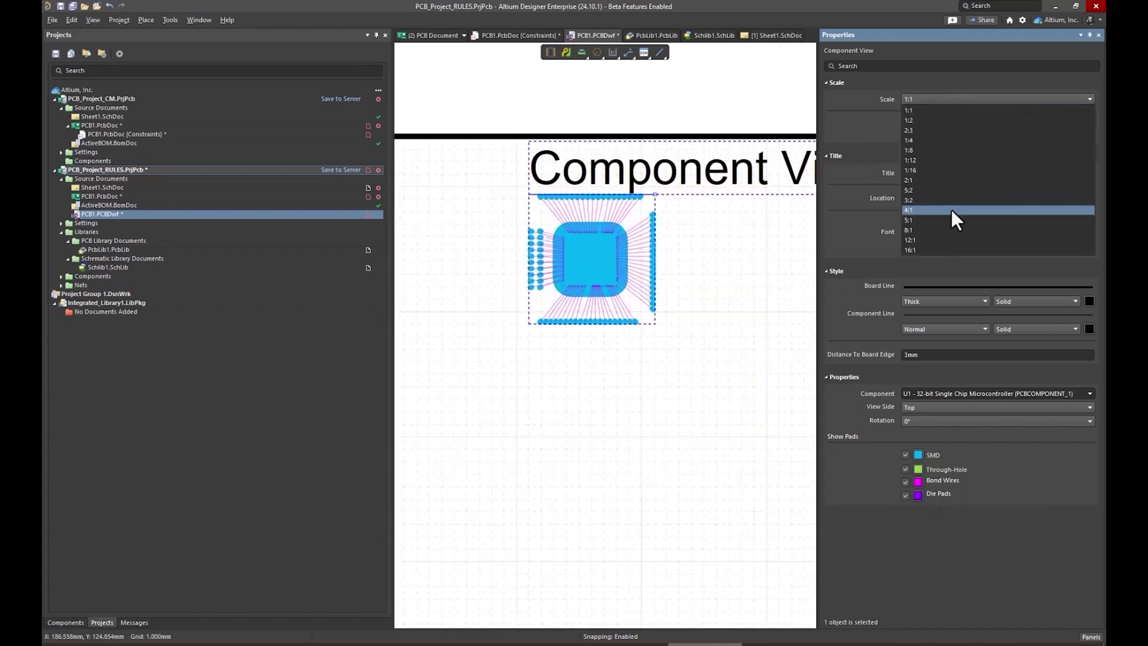
click(941, 230)
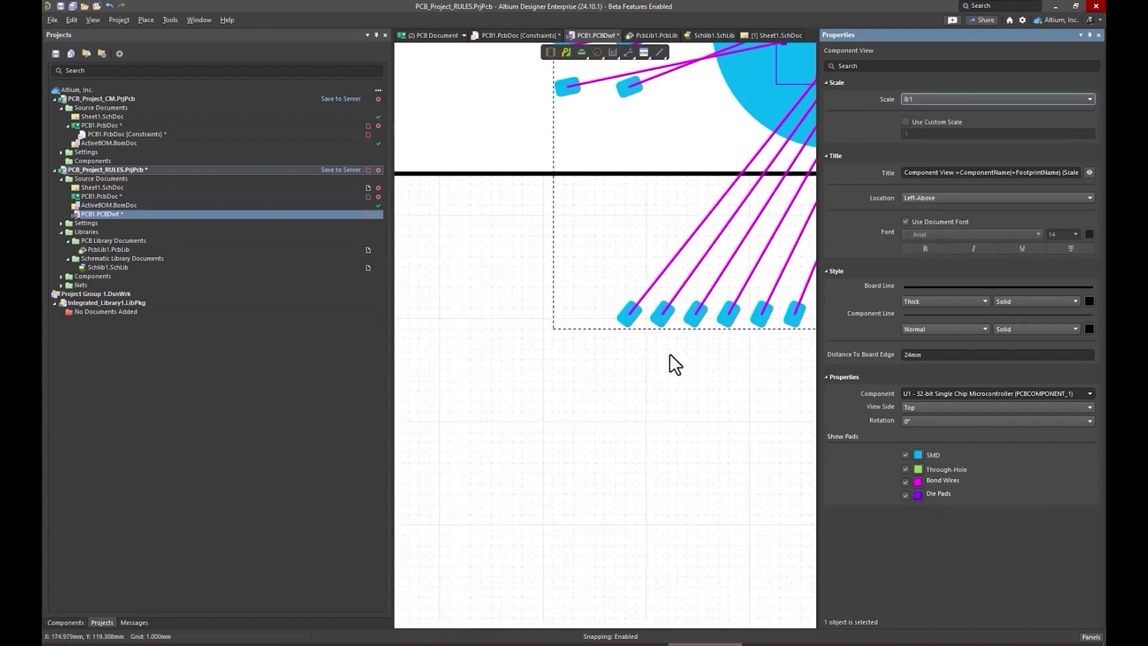
ctrl+scroll(670, 354, down, 1)
ctrl+scroll(668, 351, down, 1)
ctrl+scroll(668, 349, down, 1)
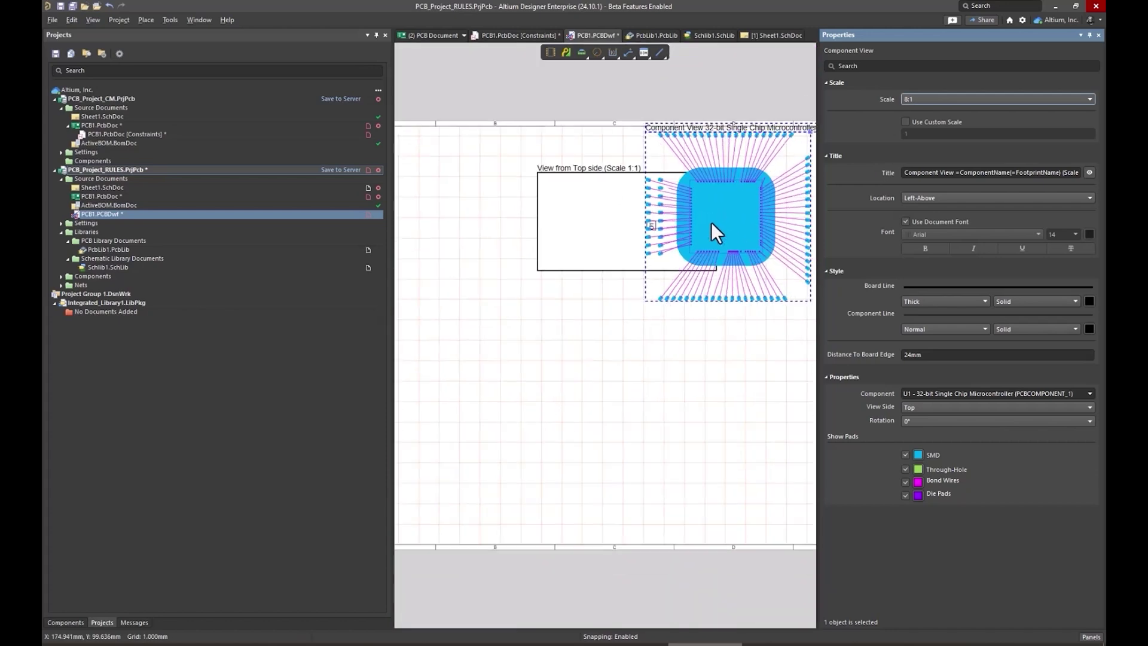
ctrl+scroll(711, 232, down, 1)
mouse_move(697, 300)
mouse_down()
mouse_move(592, 406)
mouse_move(618, 373)
mouse_up()
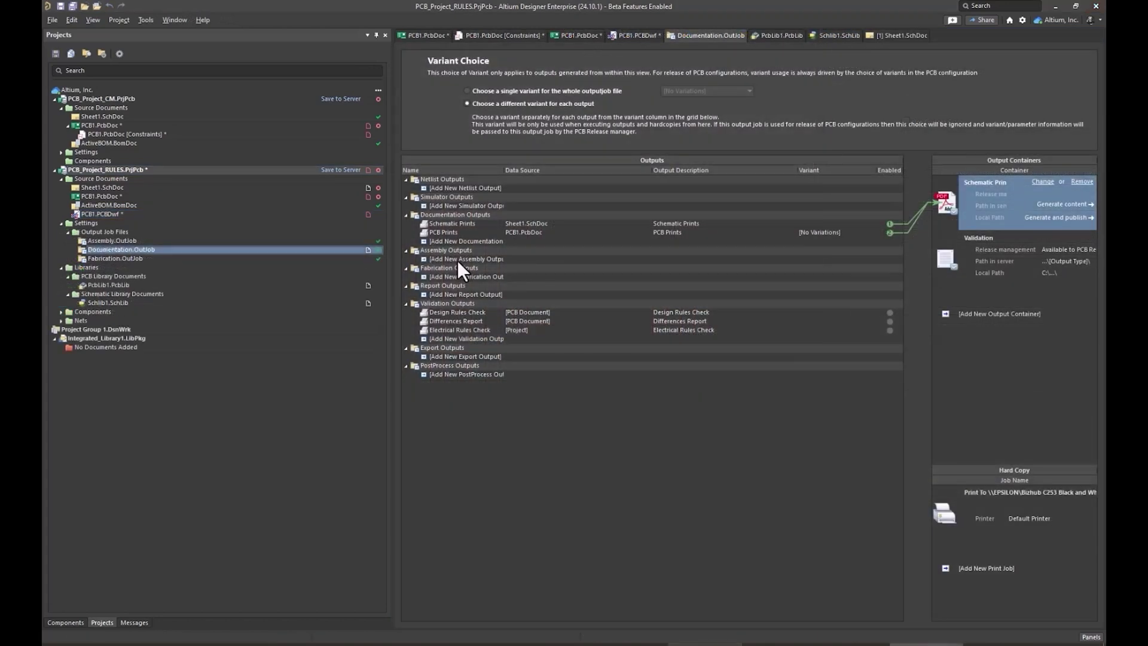
Add a Wire Bonding Table Report output and generate its wire bonding CSV
click(457, 260)
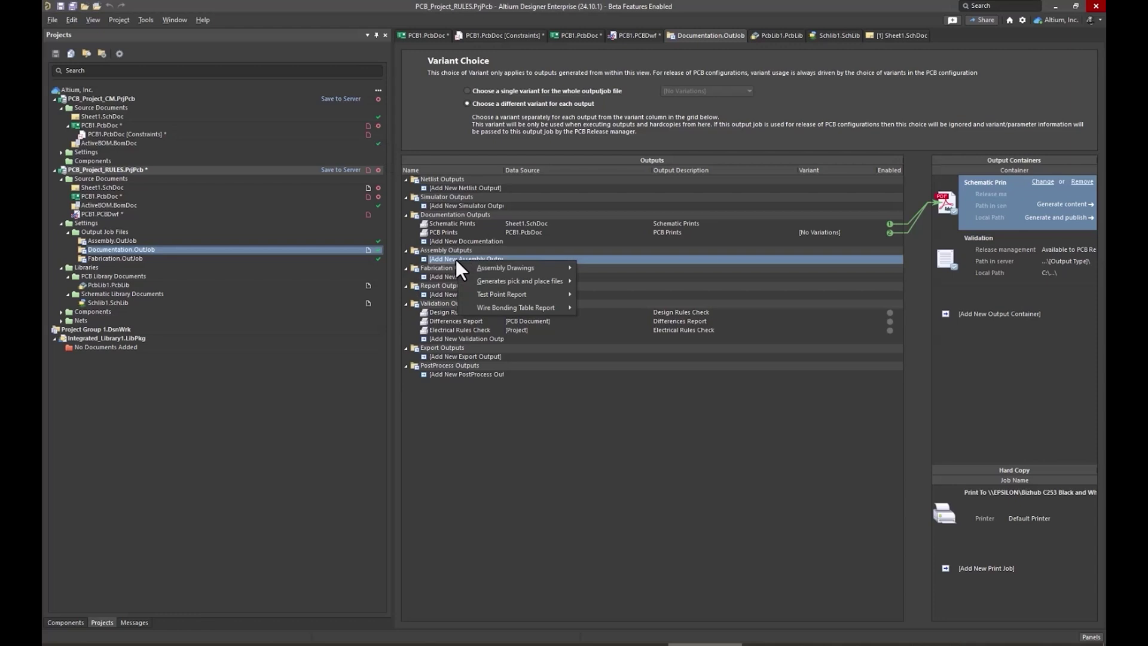
mouse_move(516, 307)
click(592, 320)
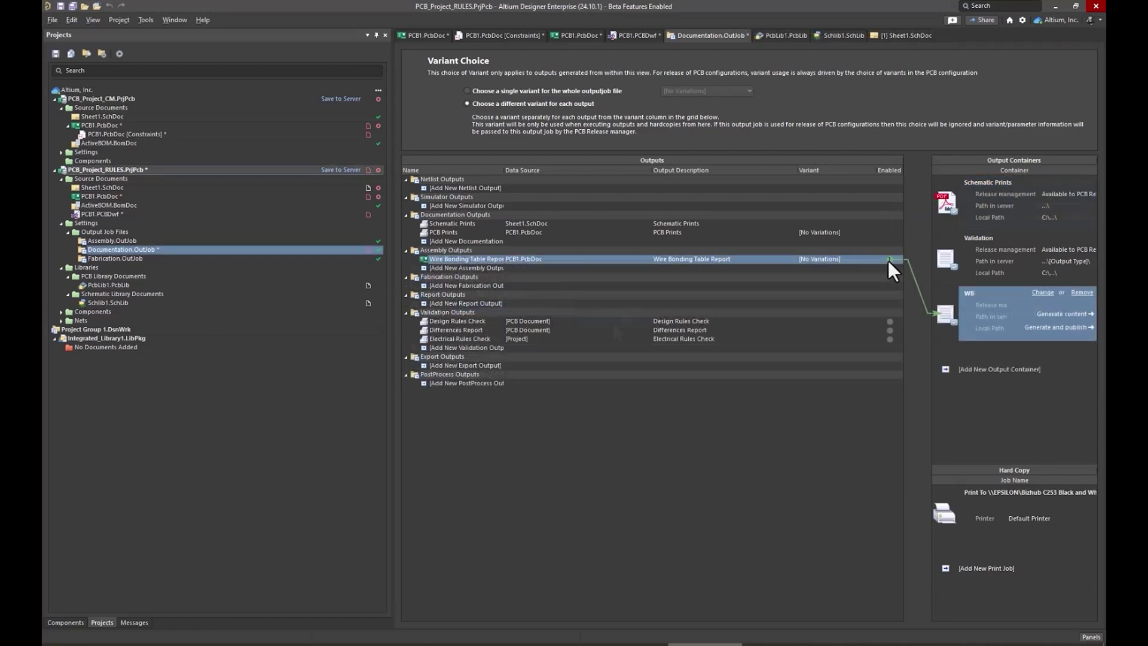
click(1090, 316)
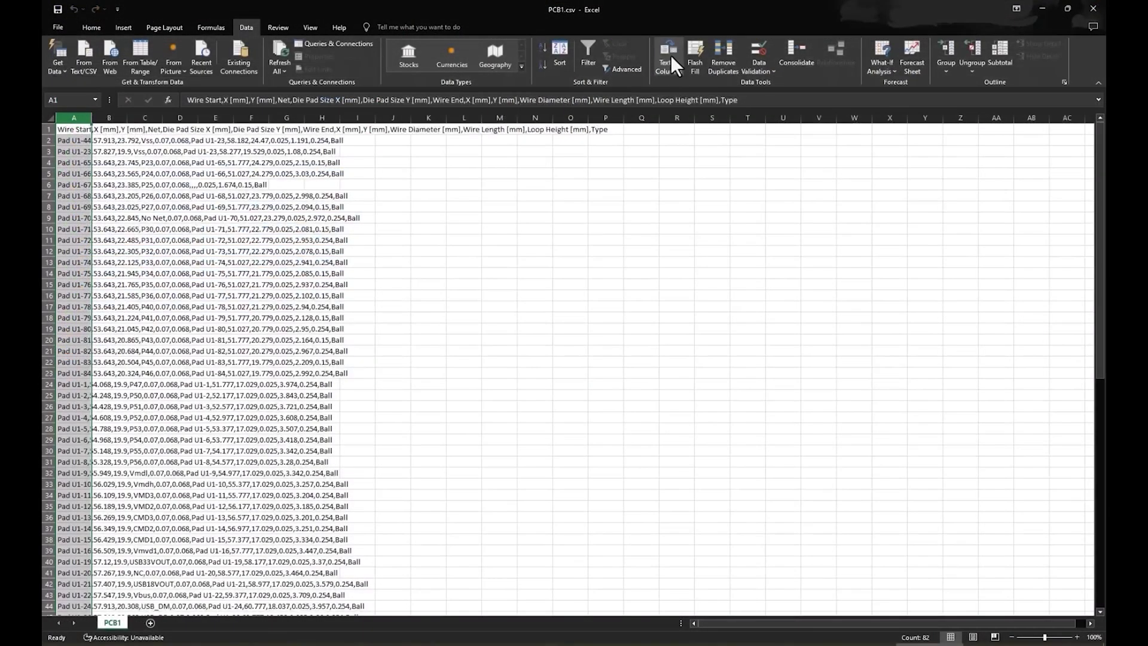
Split column A into columns with Text to Columns using comma delimiters
click(671, 55)
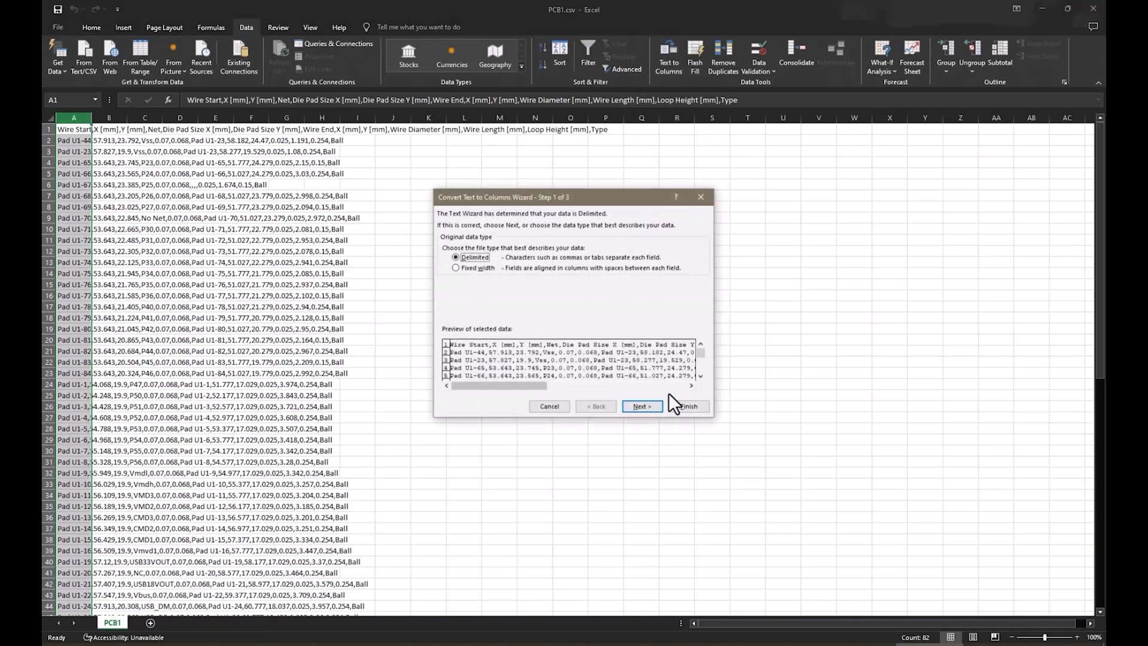
click(648, 413)
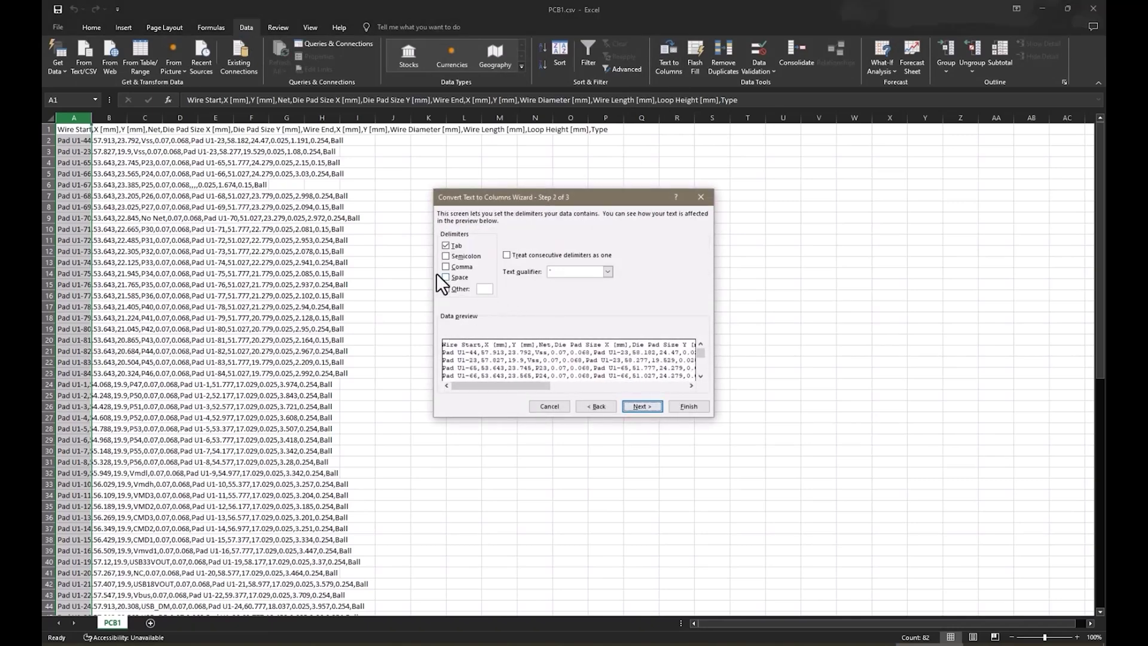
click(650, 408)
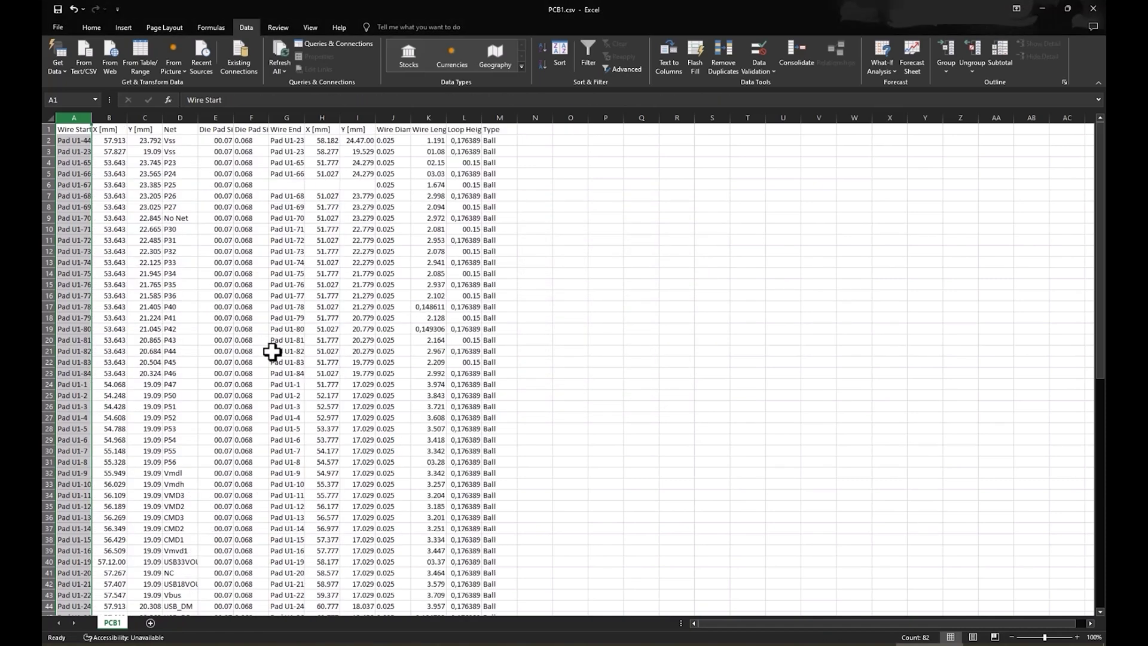
scroll(272, 352, down, 2)
scroll(272, 352, down, 3)
scroll(272, 352, down, 2)
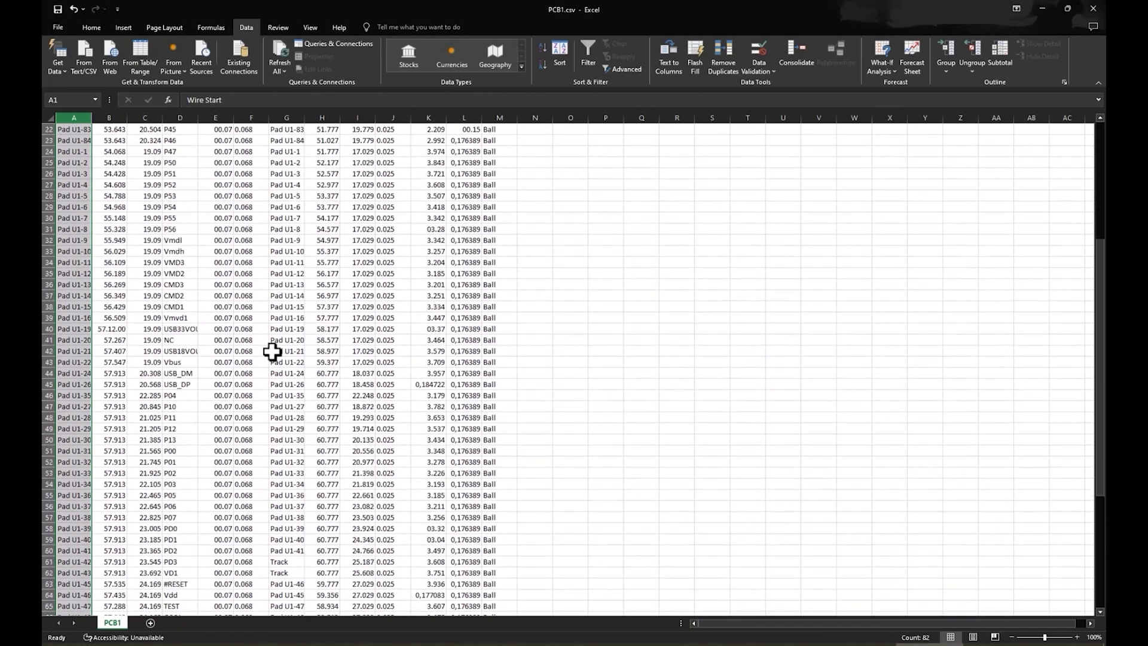
scroll(272, 353, down, 2)
scroll(272, 351, down, 2)
scroll(271, 352, down, 2)
scroll(272, 353, down, 10)
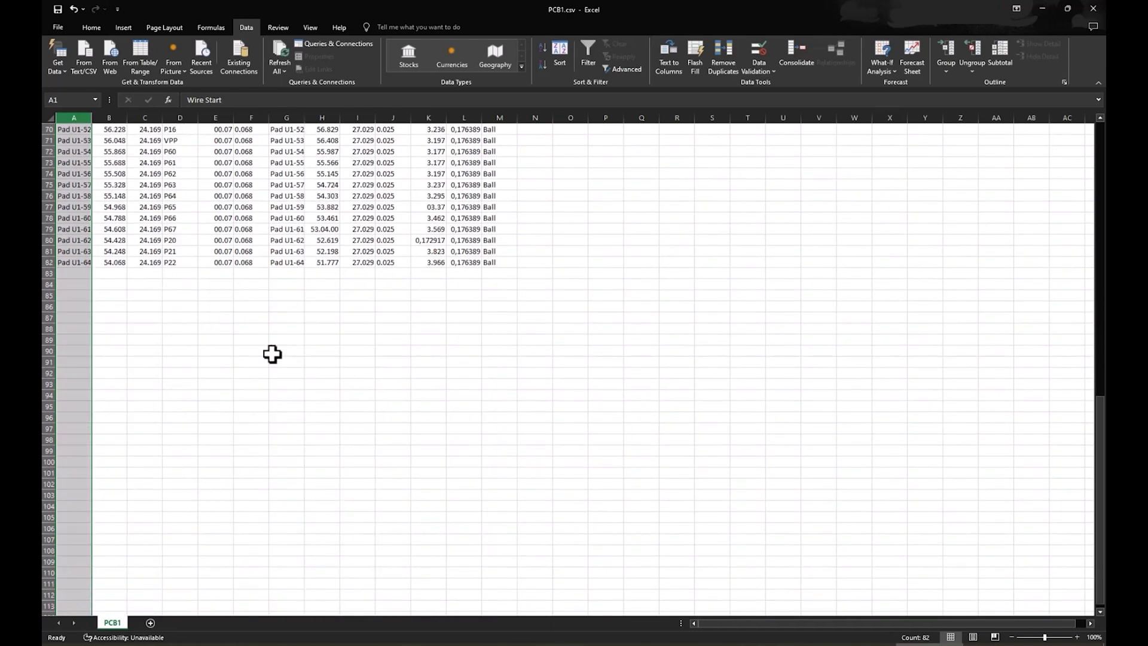
scroll(272, 353, down, 3)
scroll(271, 352, up, 7)
scroll(271, 352, up, 5)
scroll(271, 353, up, 7)
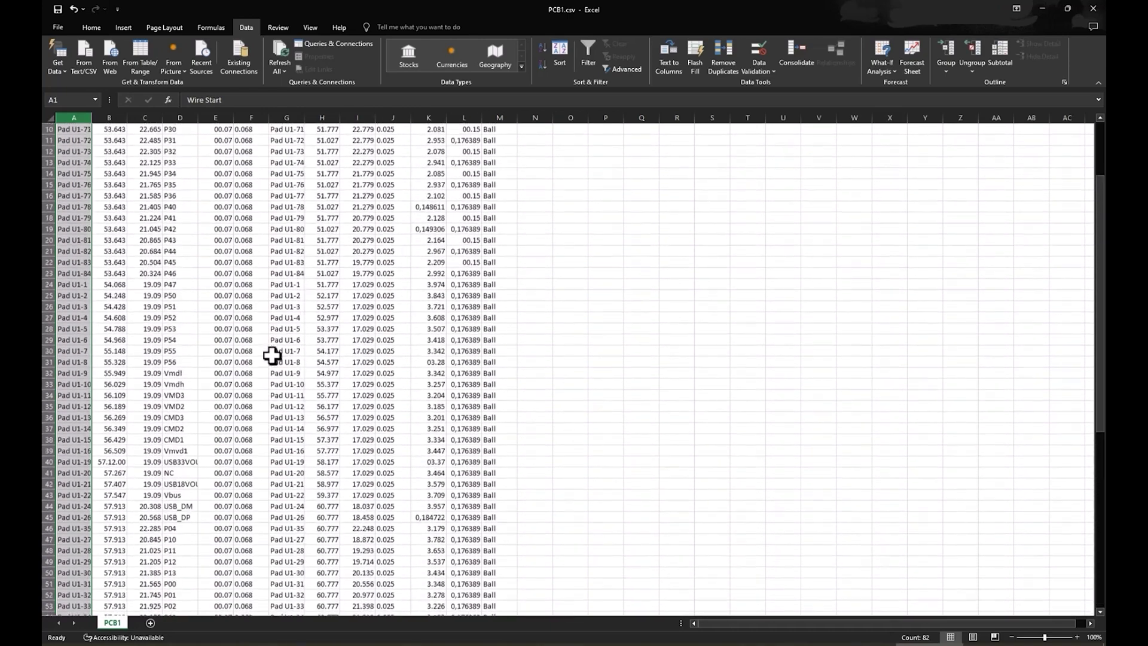
scroll(272, 352, up, 6)
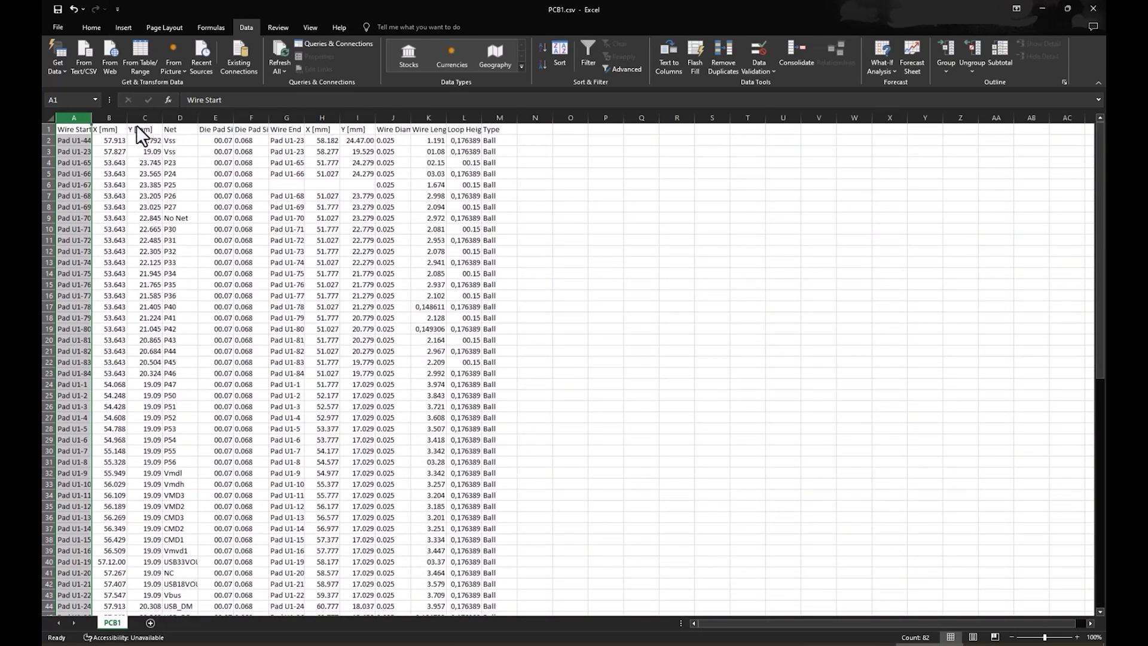